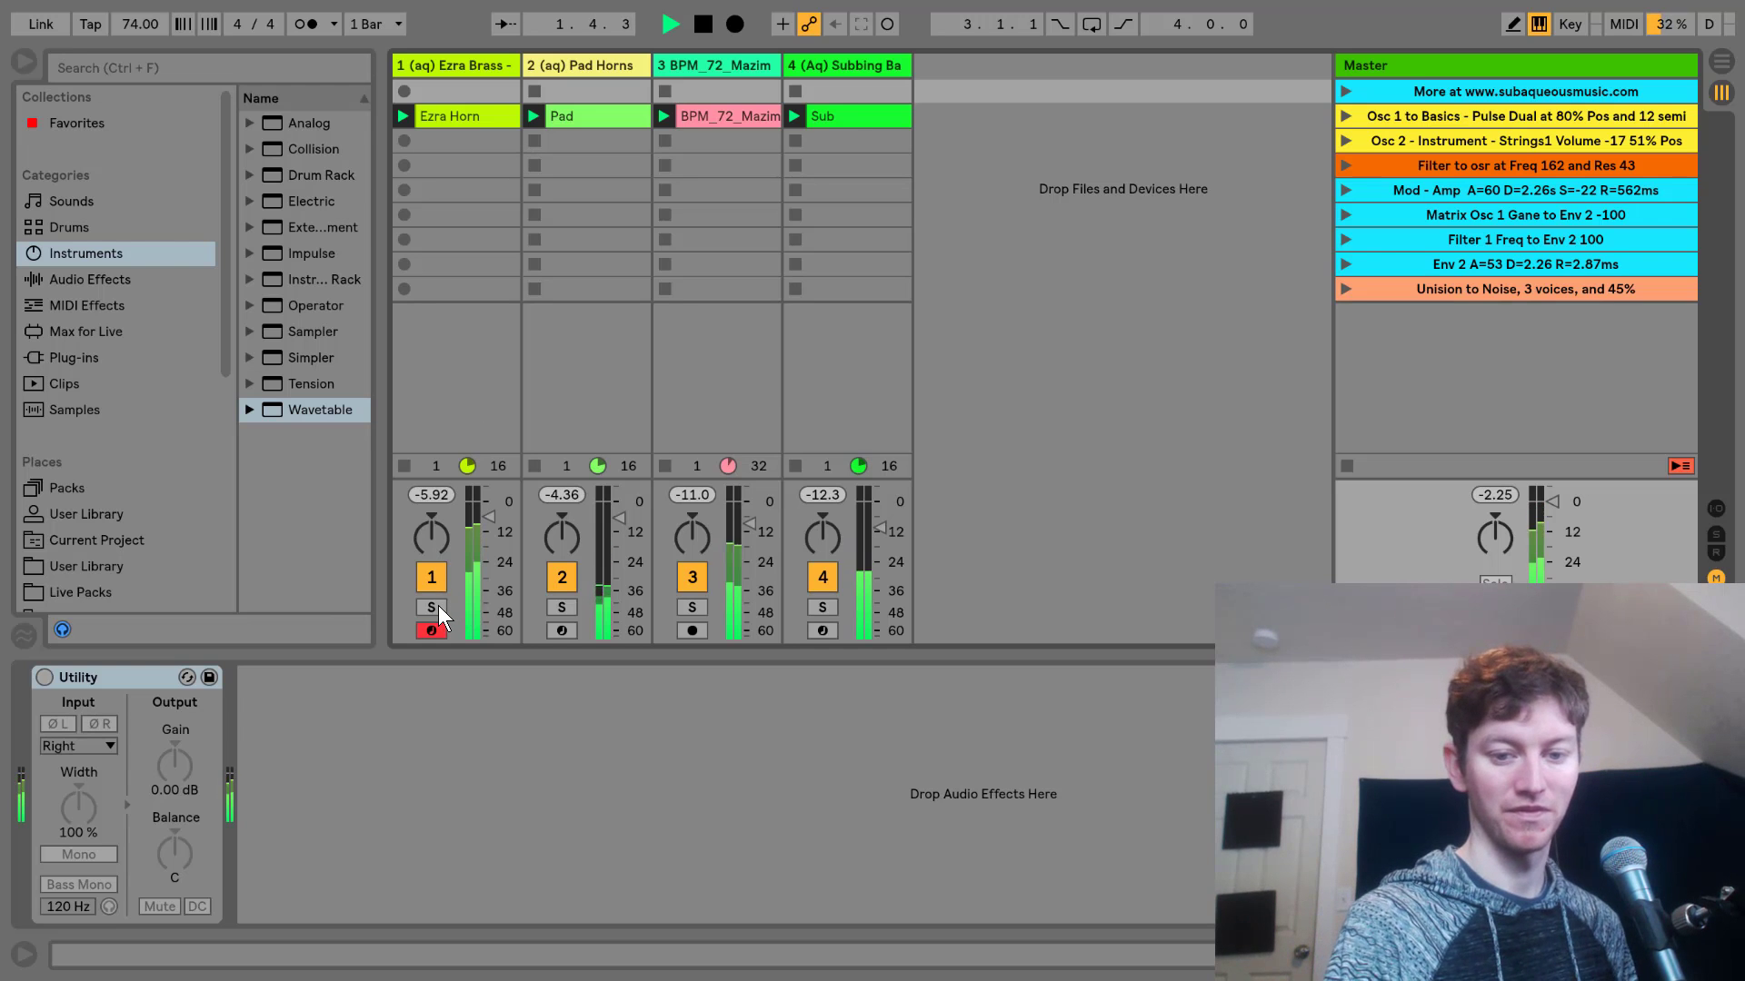
- Solo and then unsolo track 1 to audition the Ezra Brass preset
{"action": "left_click", "coordinate": [433, 608]}
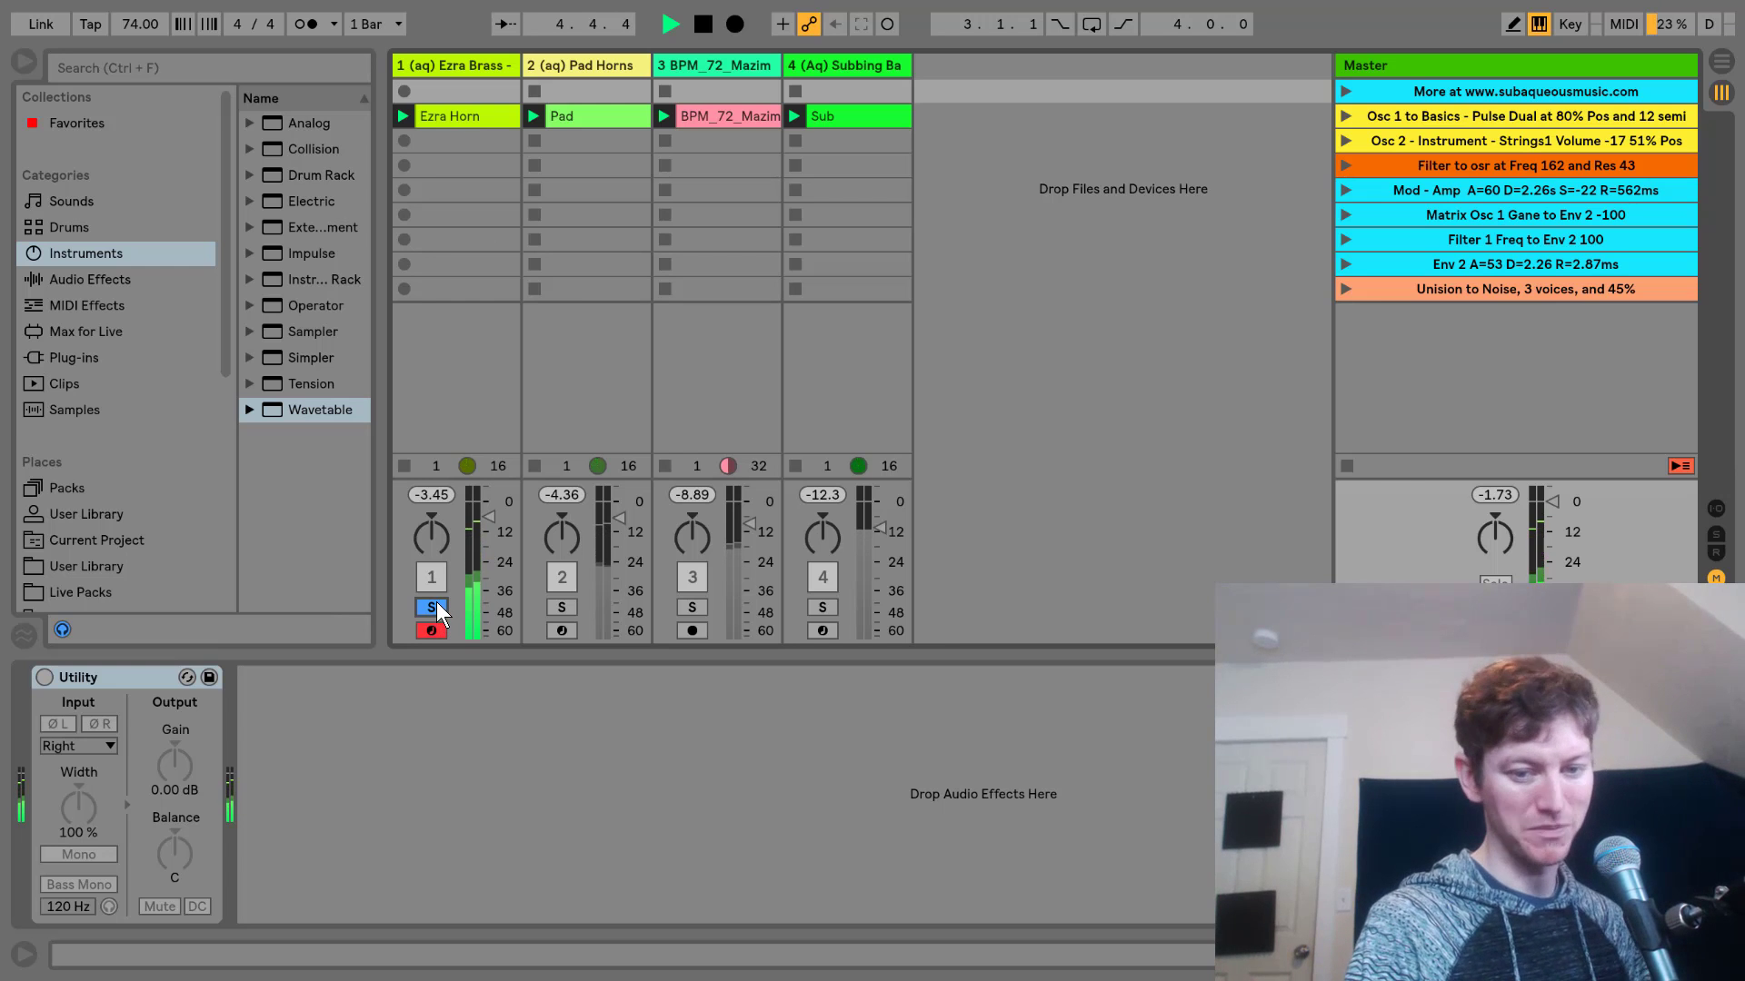
{"action": "left_click", "coordinate": [431, 607]}
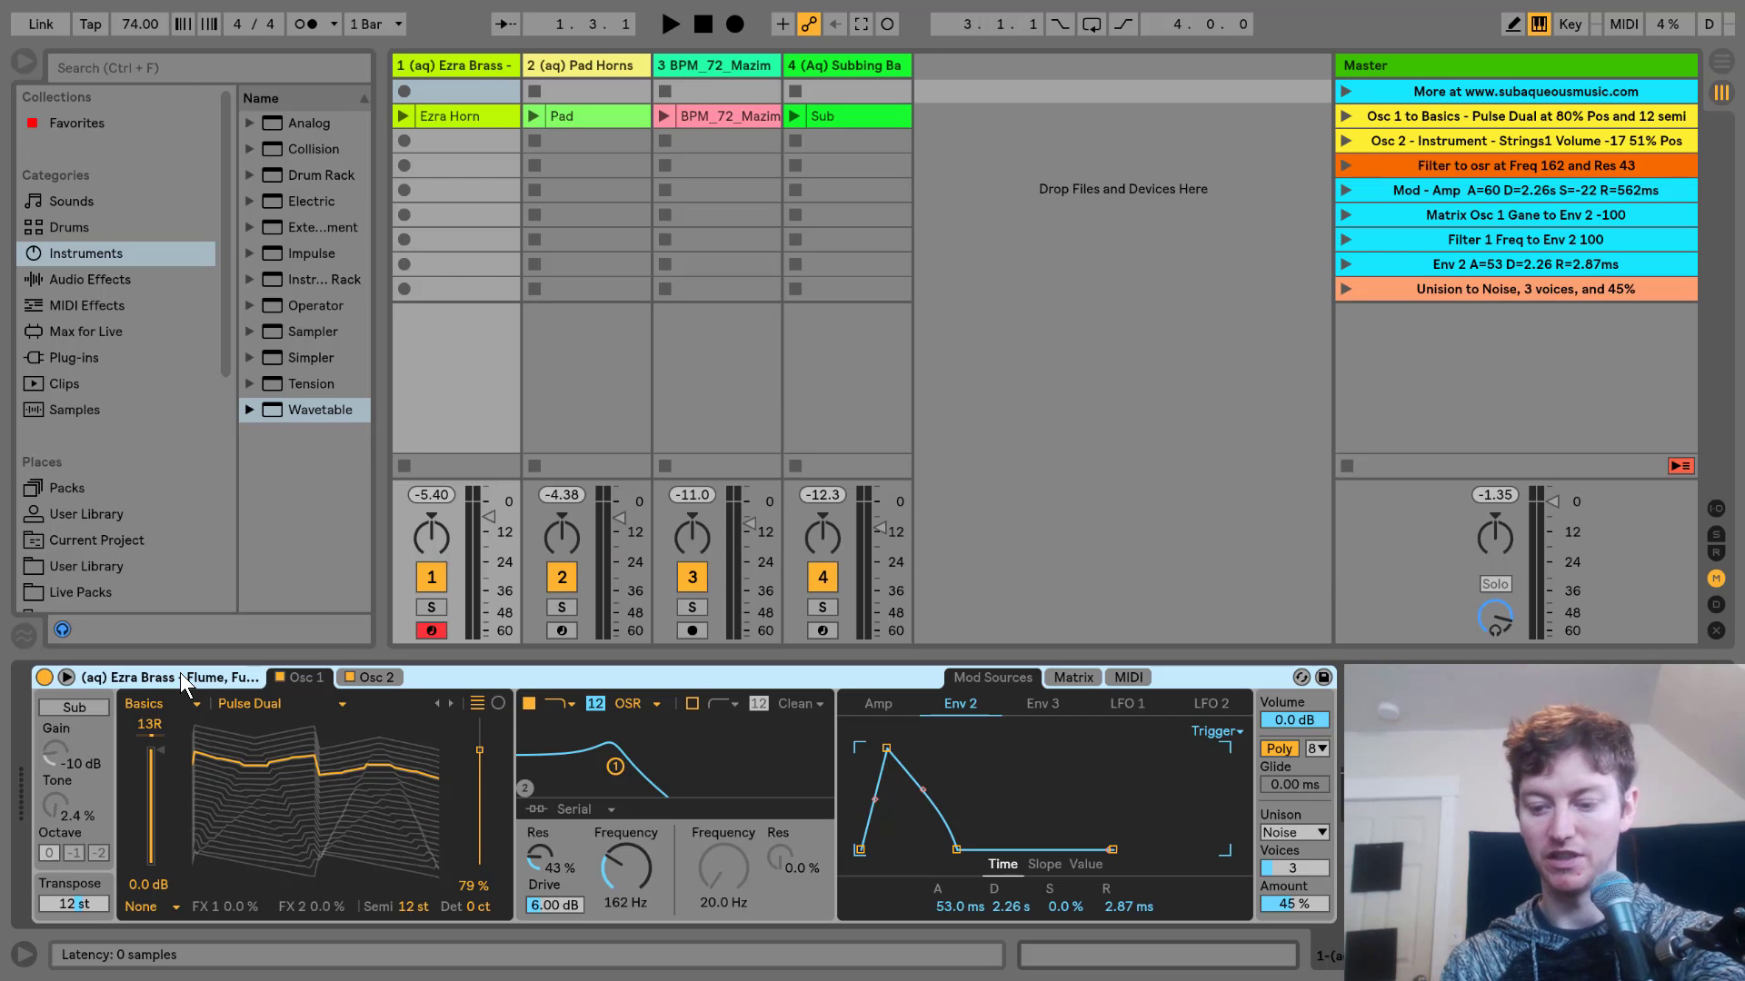
- Swap Ezra Brass for a default Wavetable and set Osc 1 to Pulse Dual at 81%
{"action": "key", "text": "Delete"}
{"action": "left_click_drag", "start_coordinate": [271, 404], "coordinate": [372, 777]}
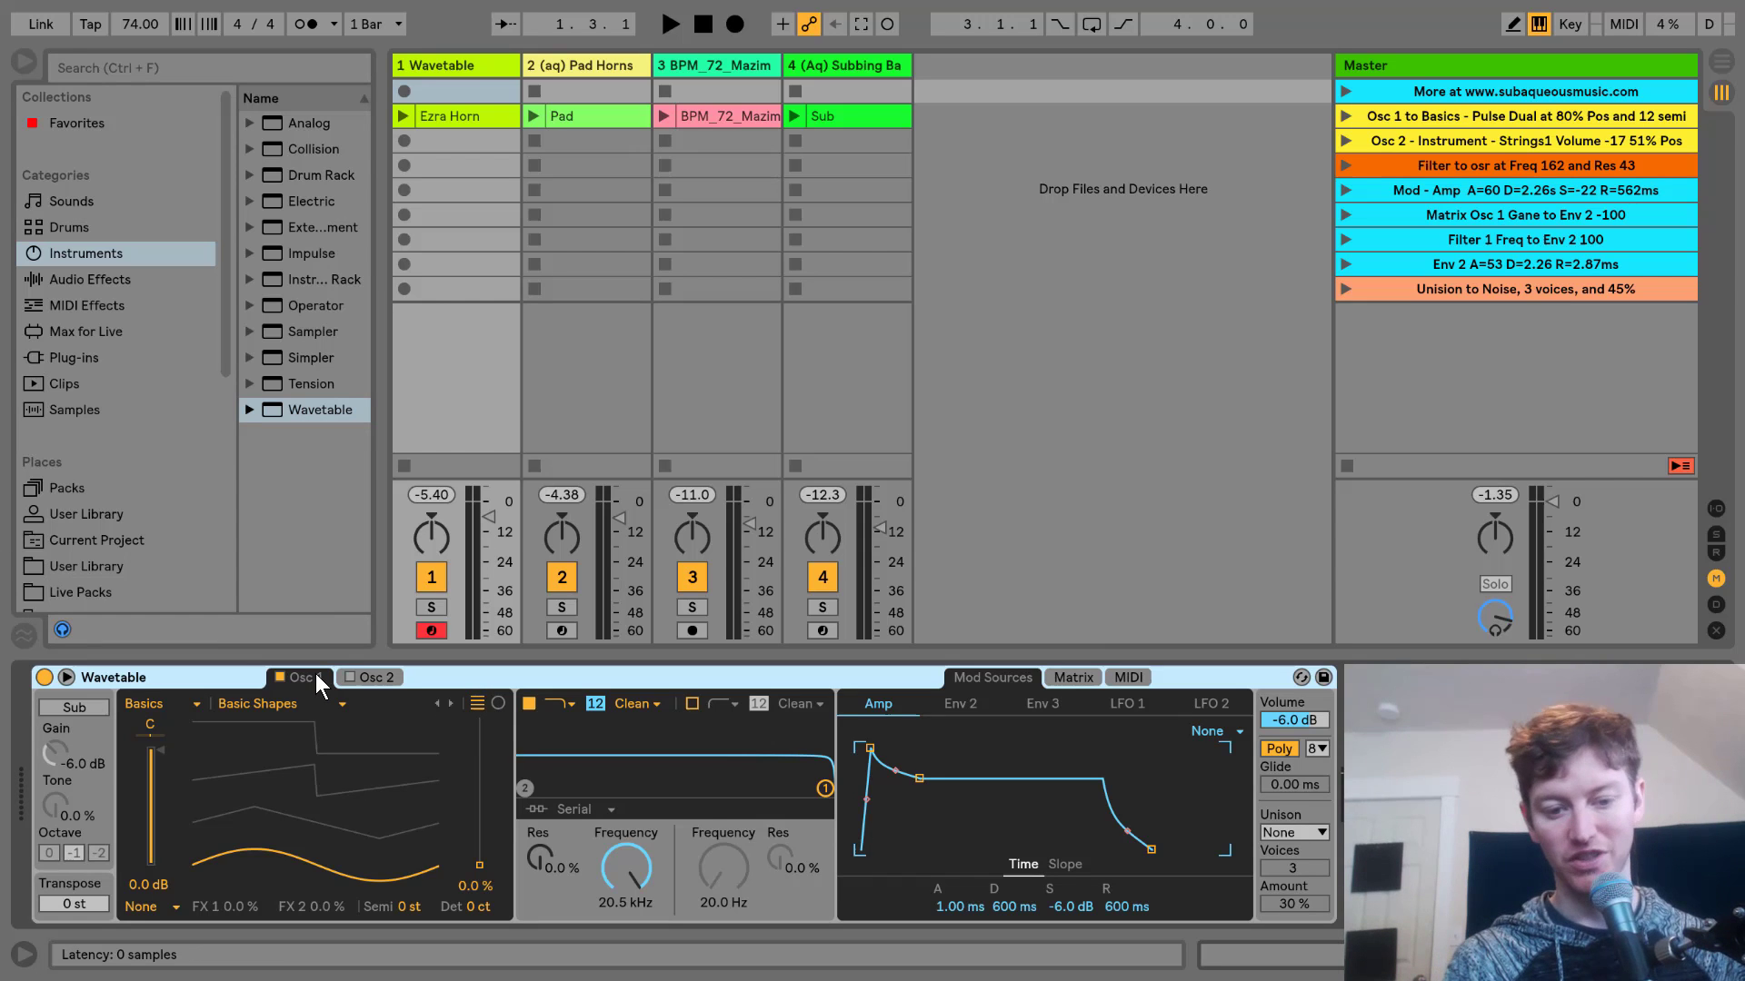
{"action": "left_click", "coordinate": [372, 684]}
{"action": "left_click", "coordinate": [305, 676]}
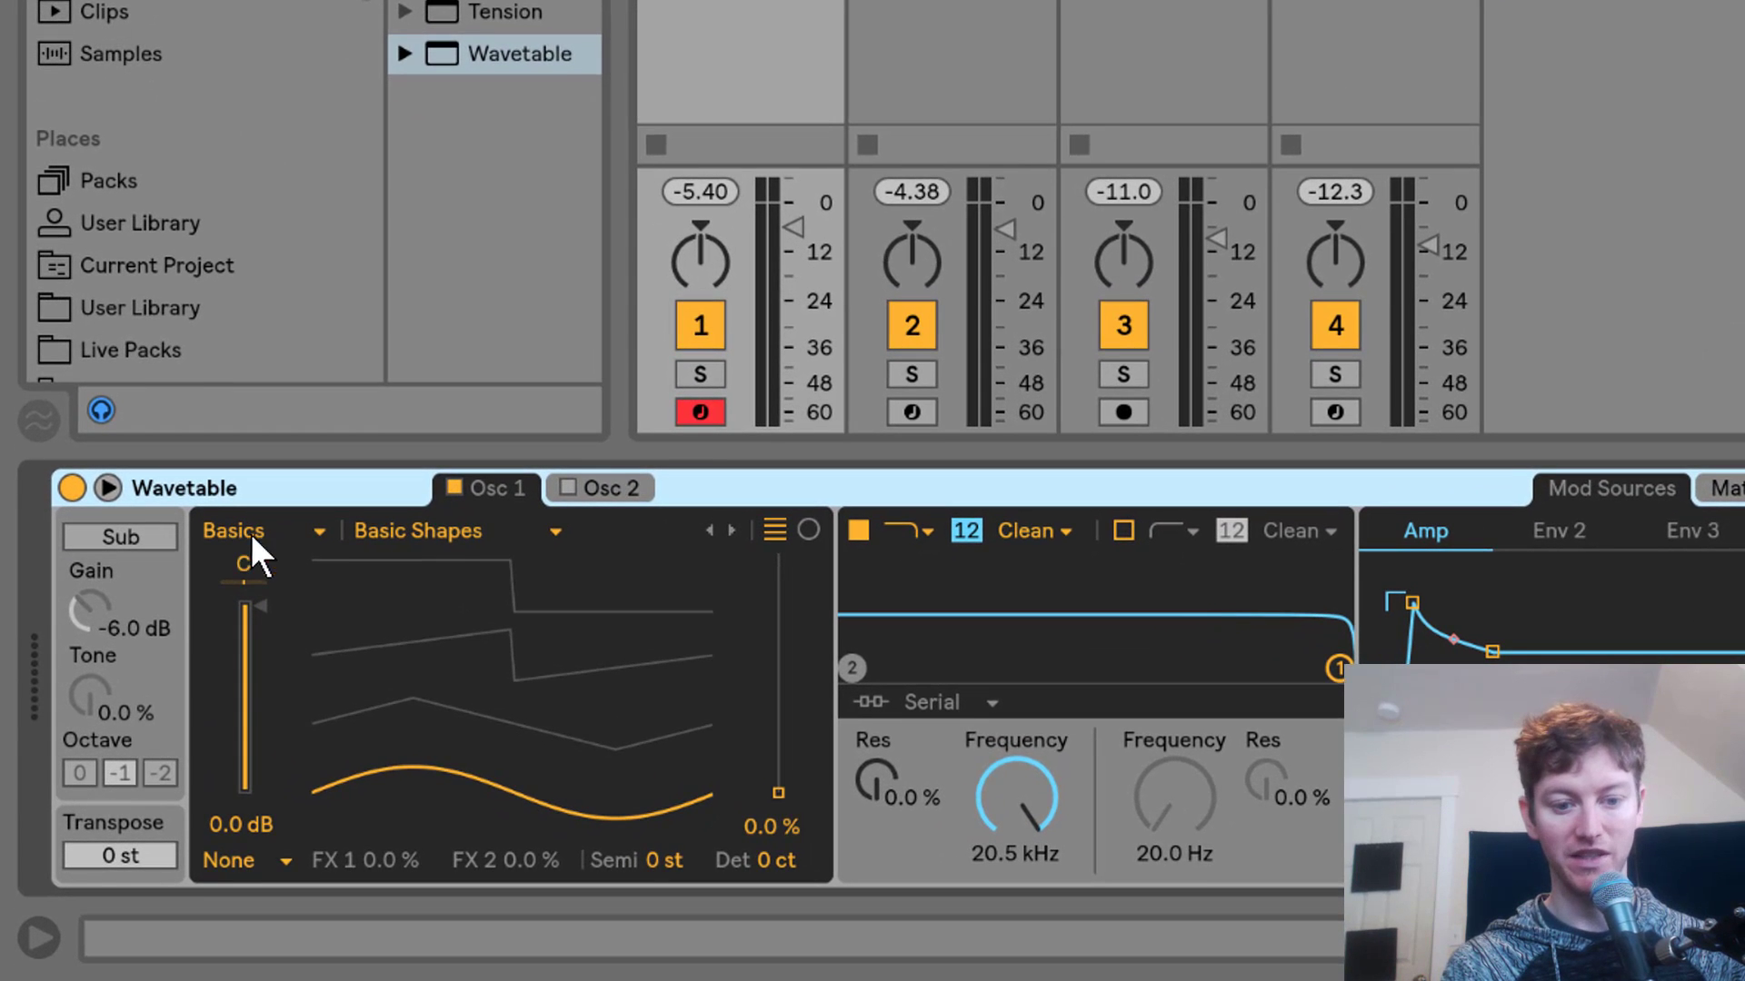
{"action": "left_click", "coordinate": [440, 534]}
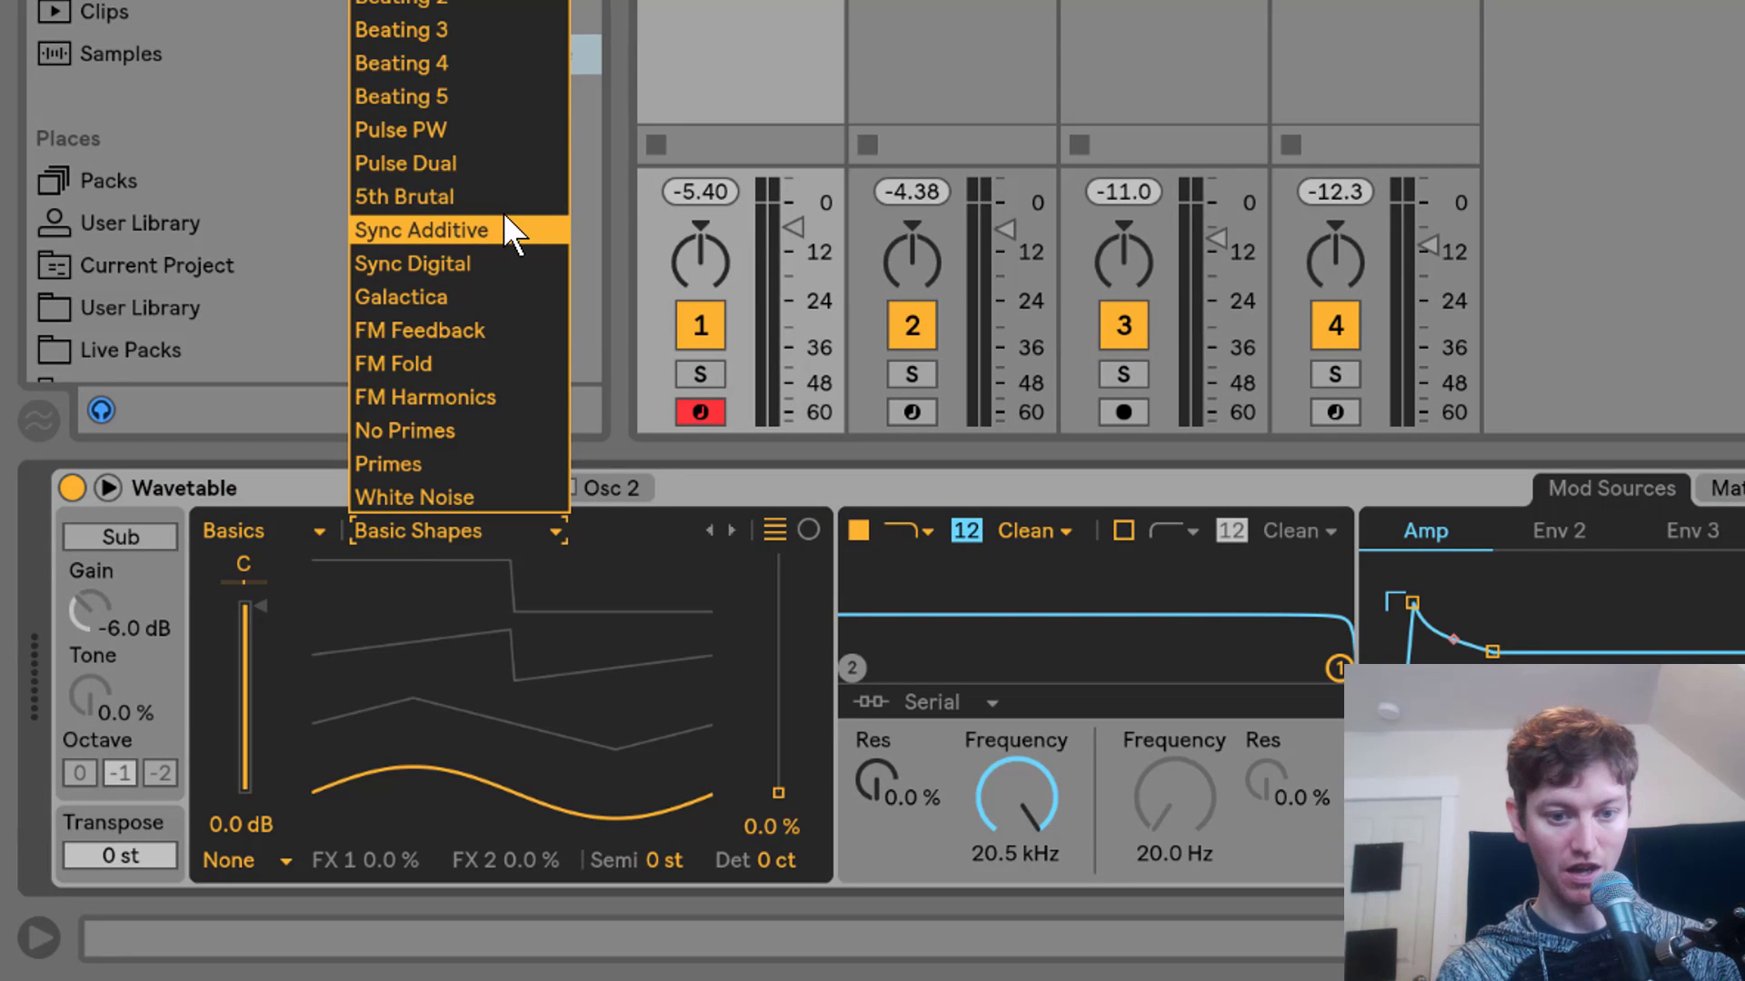
{"action": "left_click", "coordinate": [514, 164]}
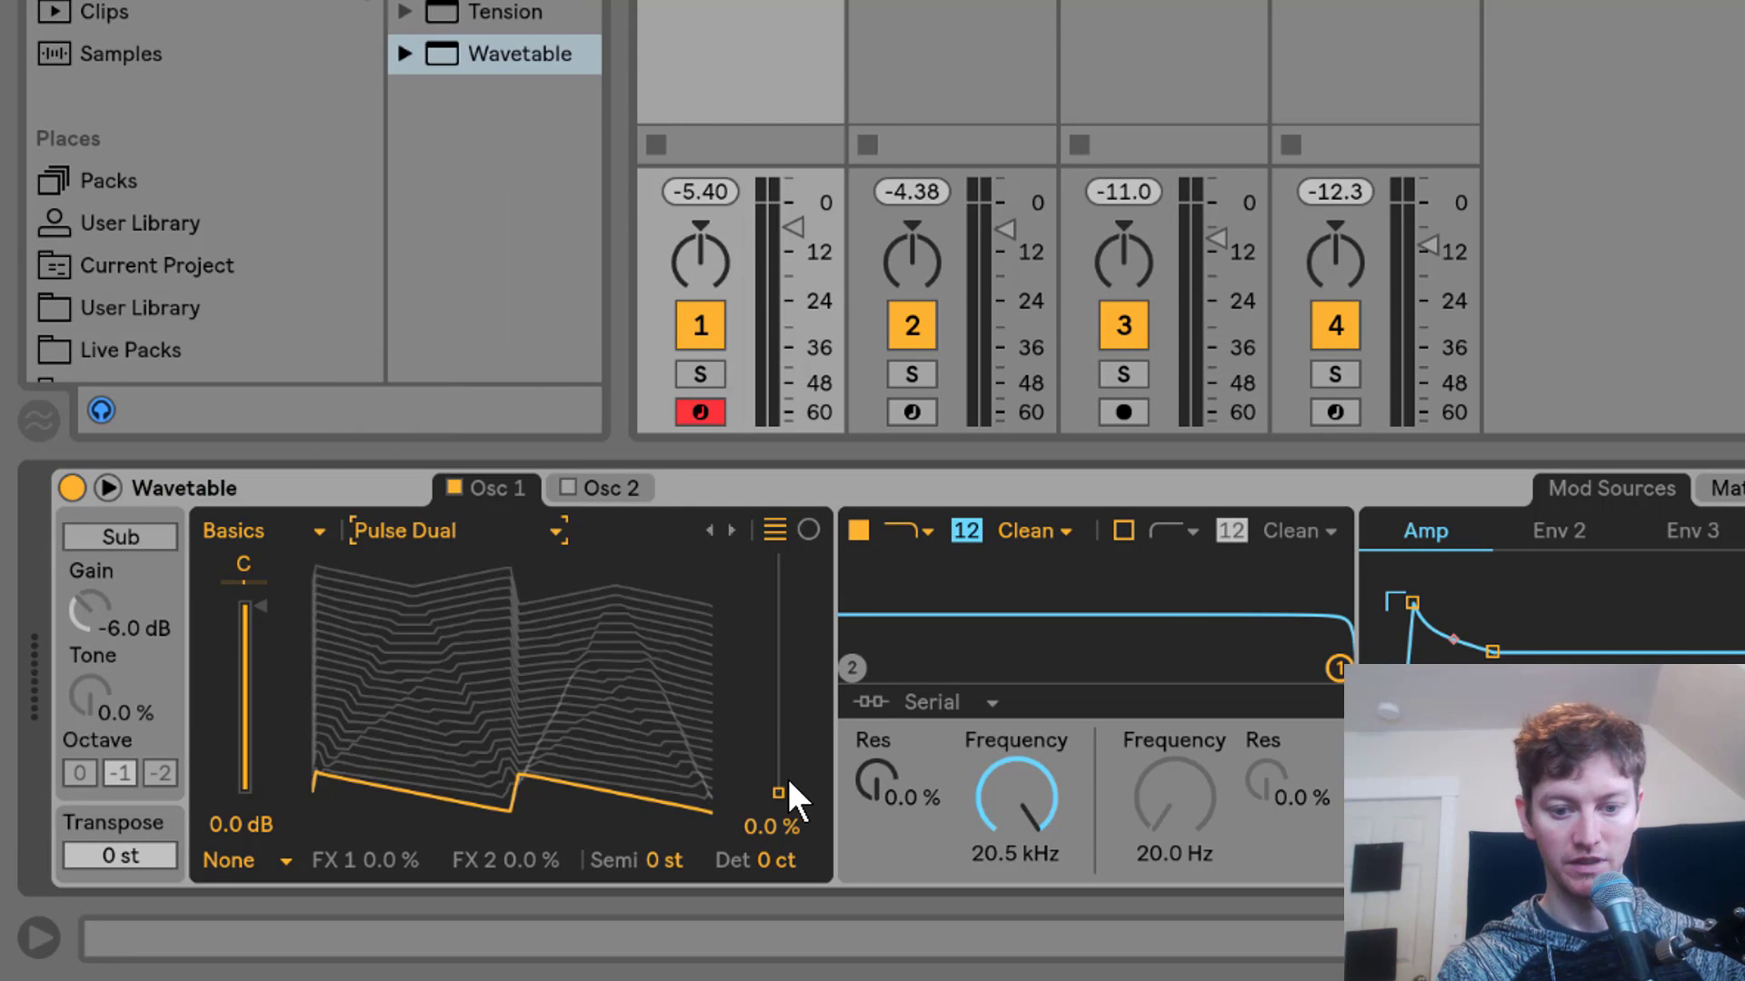
{"action": "left_click_drag", "start_coordinate": [790, 798], "coordinate": [779, 600]}
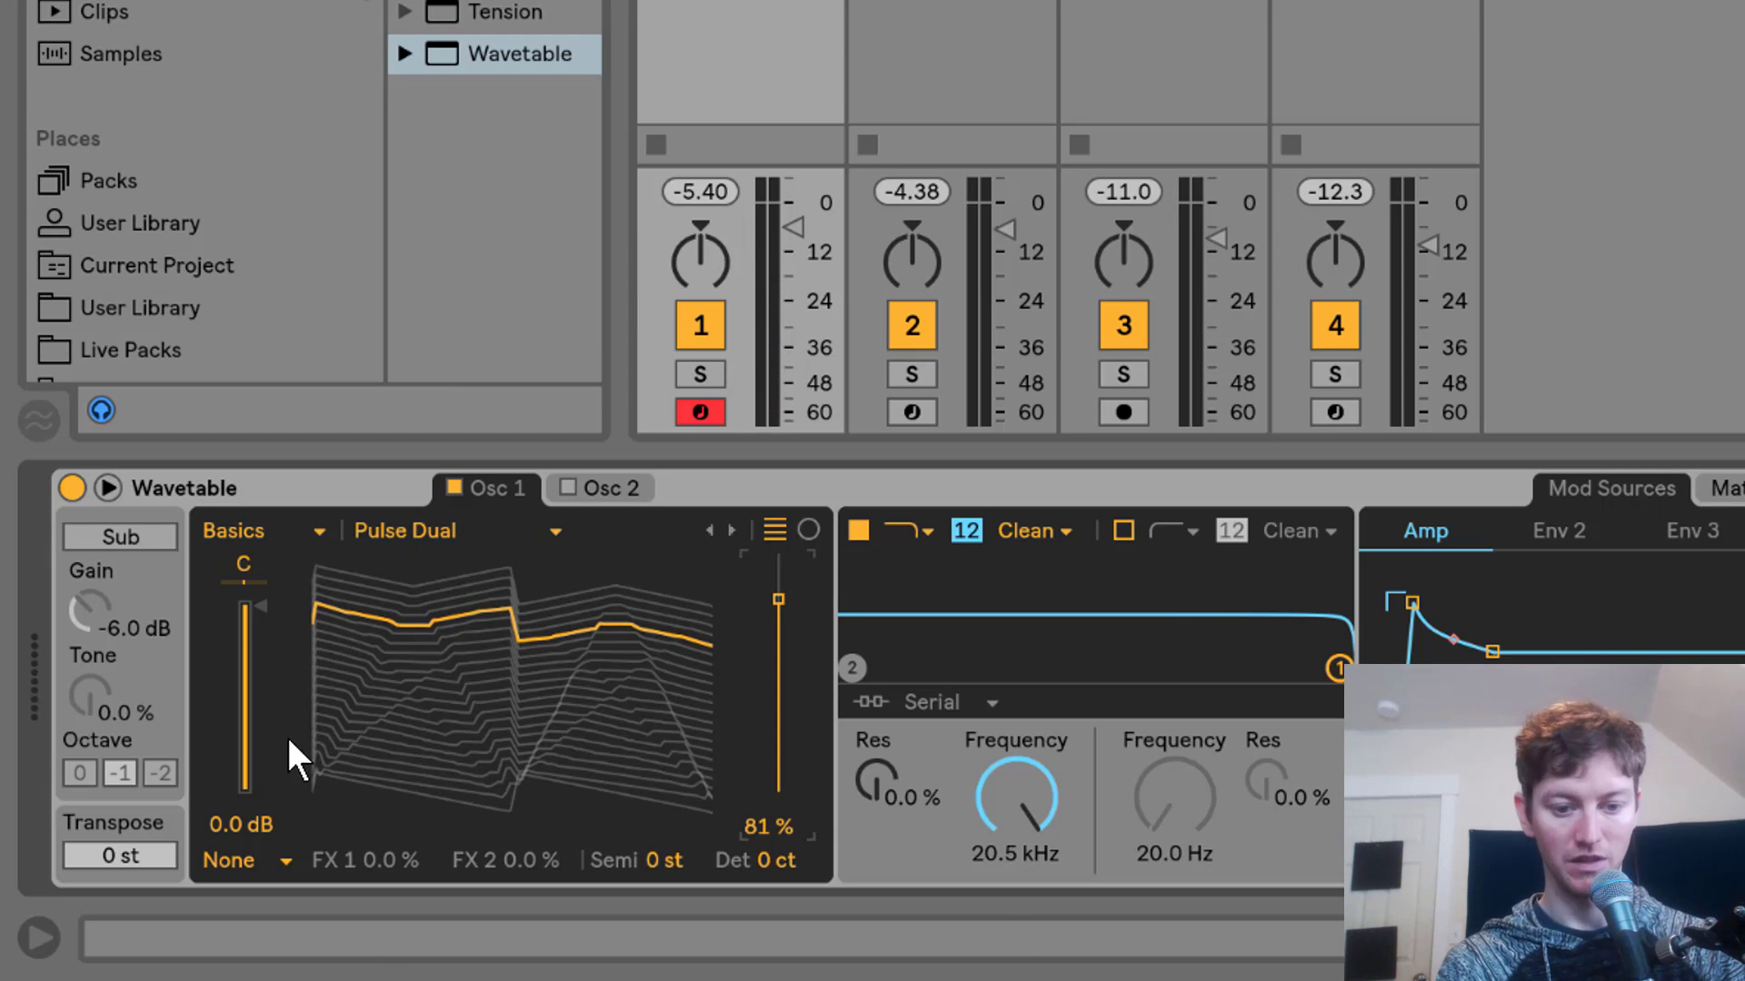
- Turn on Osc 2 with the Instrument category's Strings 1 wavetable at 72% position
{"action": "left_click", "coordinate": [569, 488]}
{"action": "left_click", "coordinate": [600, 487]}
{"action": "left_click", "coordinate": [246, 532]}
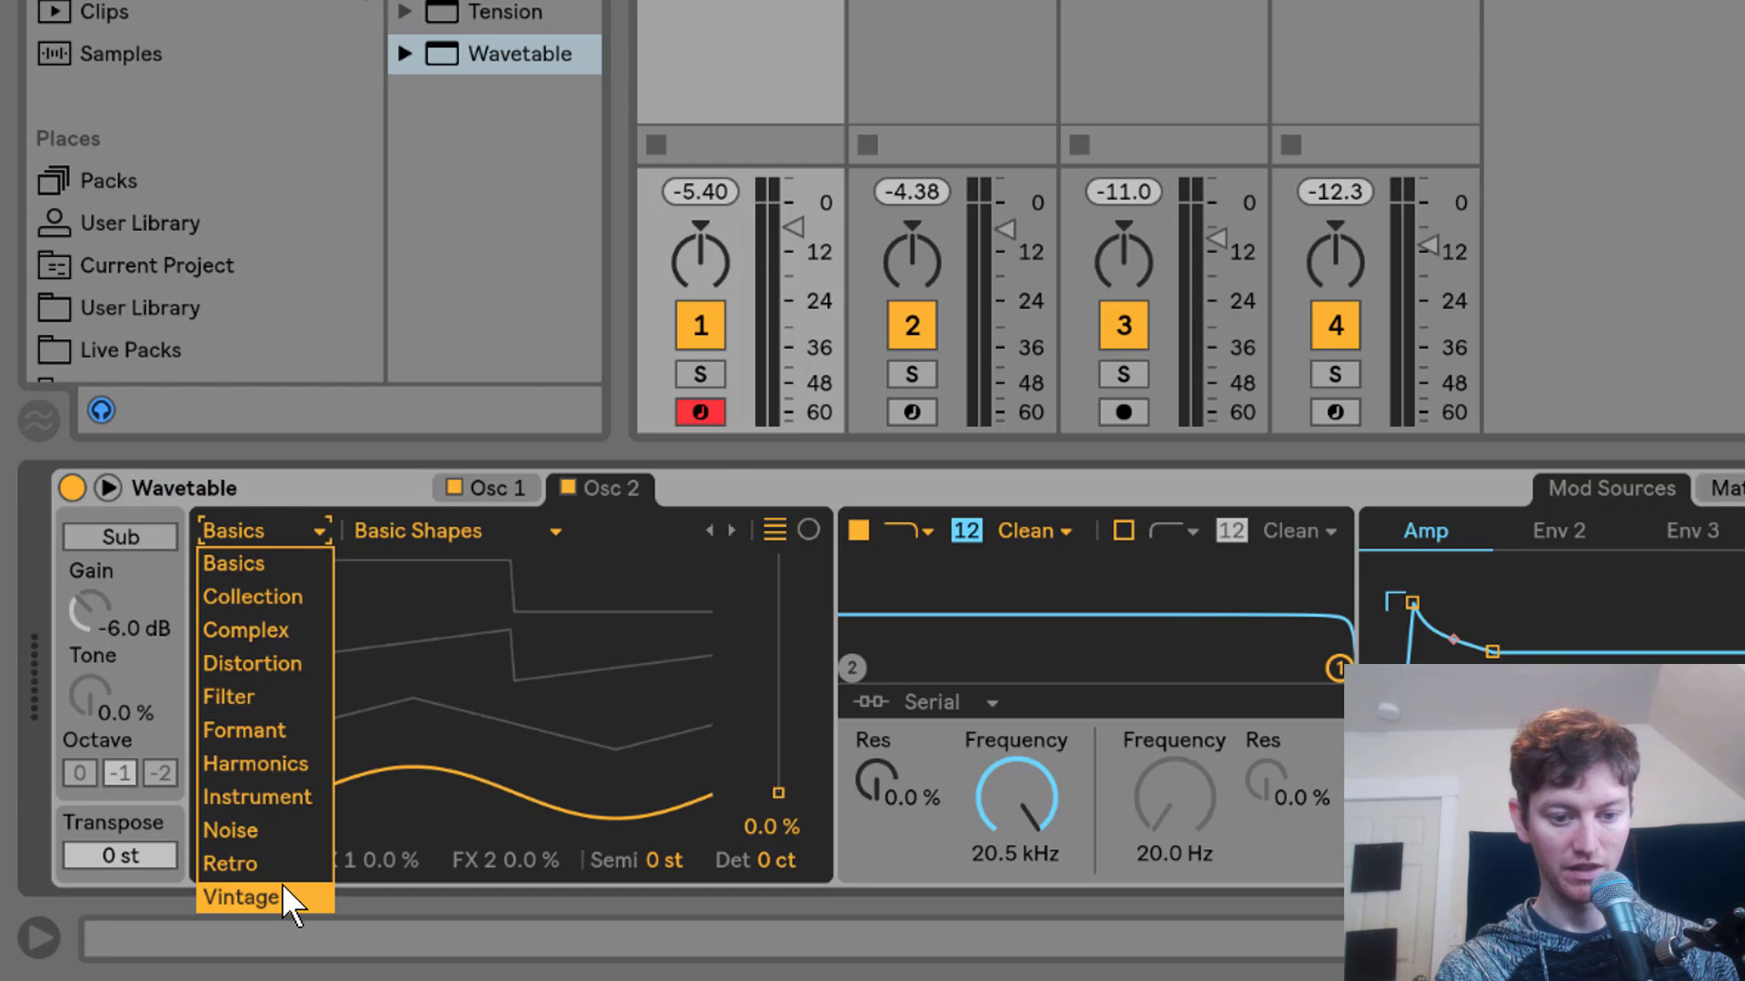
{"action": "left_click", "coordinate": [264, 796]}
{"action": "left_click", "coordinate": [368, 526]}
{"action": "left_click", "coordinate": [389, 497]}
{"action": "left_click", "coordinate": [389, 530]}
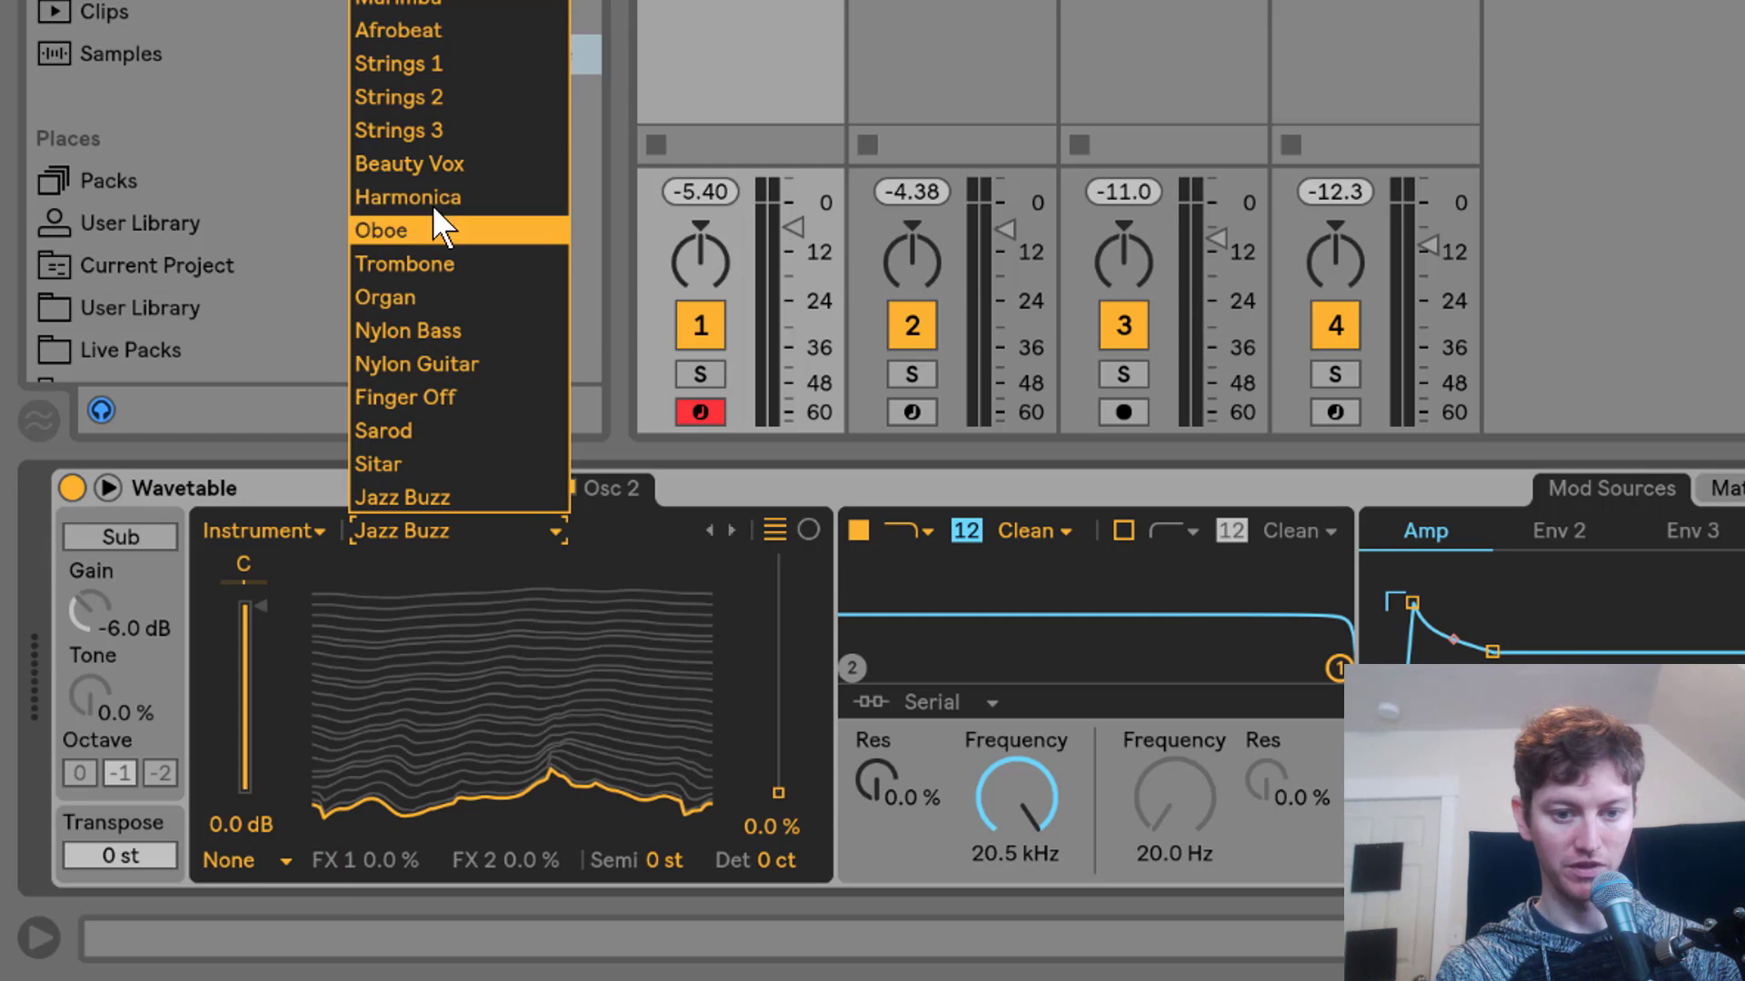
{"action": "left_click", "coordinate": [450, 64]}
{"action": "left_click_drag", "start_coordinate": [789, 748], "coordinate": [778, 623]}
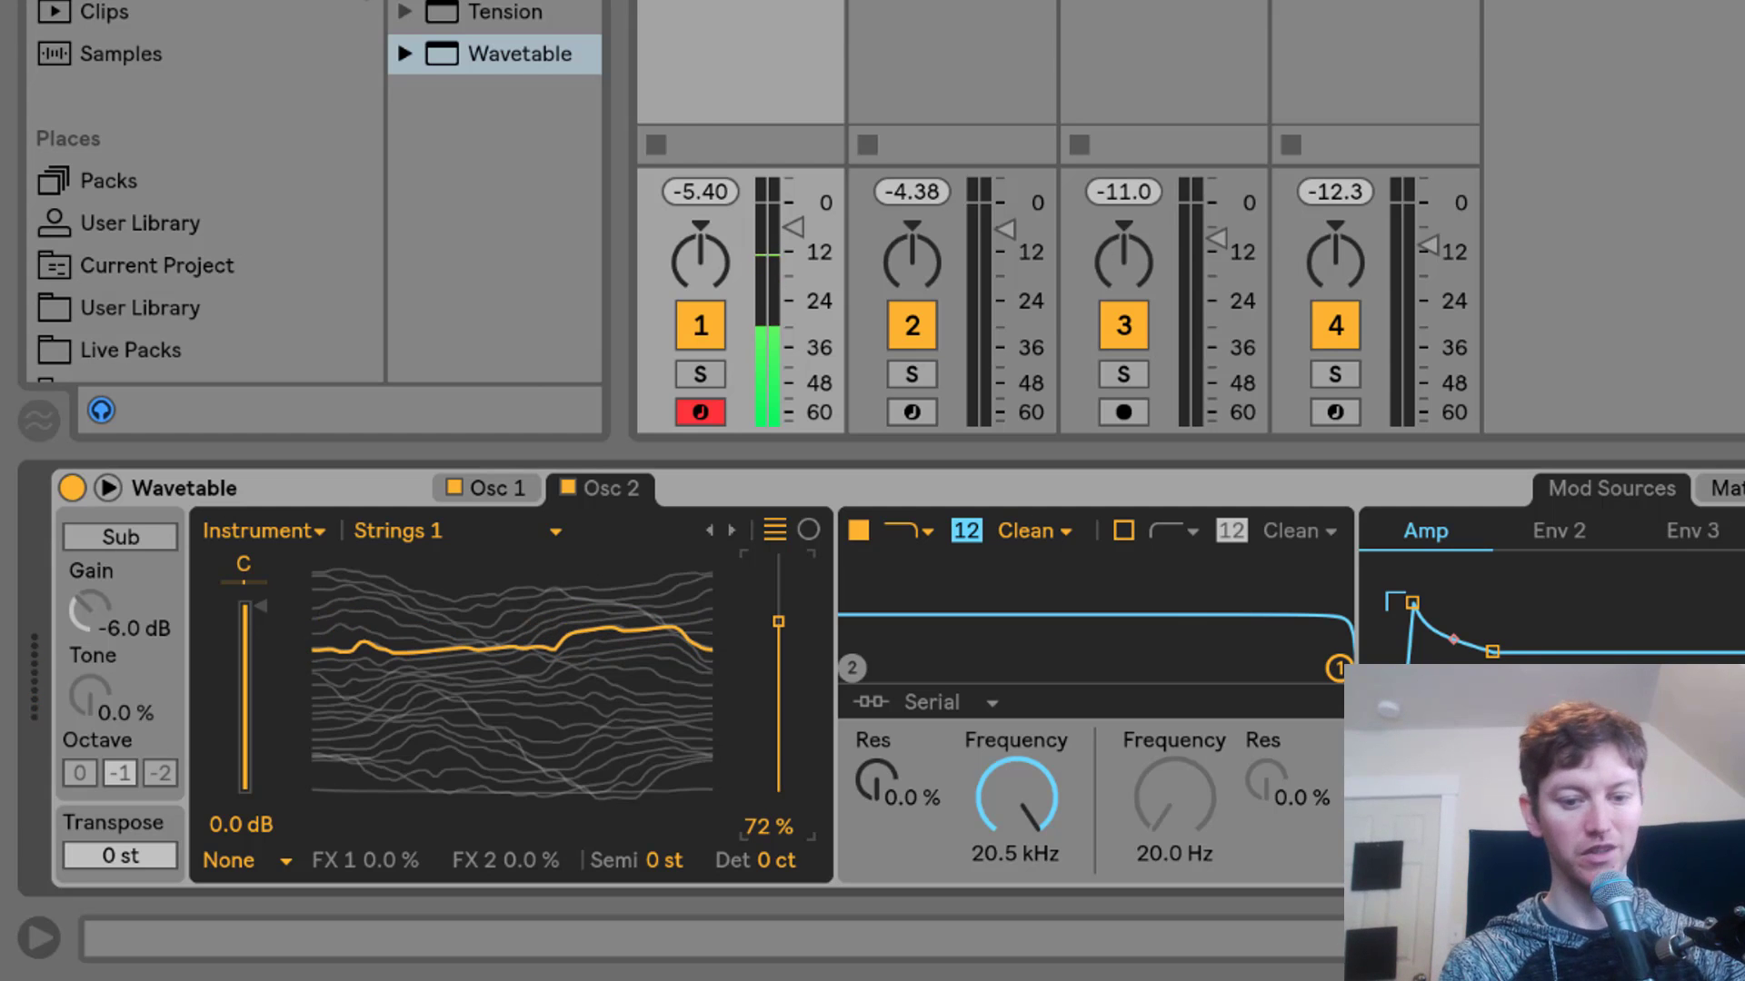
- Transpose Osc 2 up 12 semitones and lower its gain to -3.6 dB
{"action": "left_click", "coordinate": [501, 489]}
{"action": "left_click", "coordinate": [602, 487]}
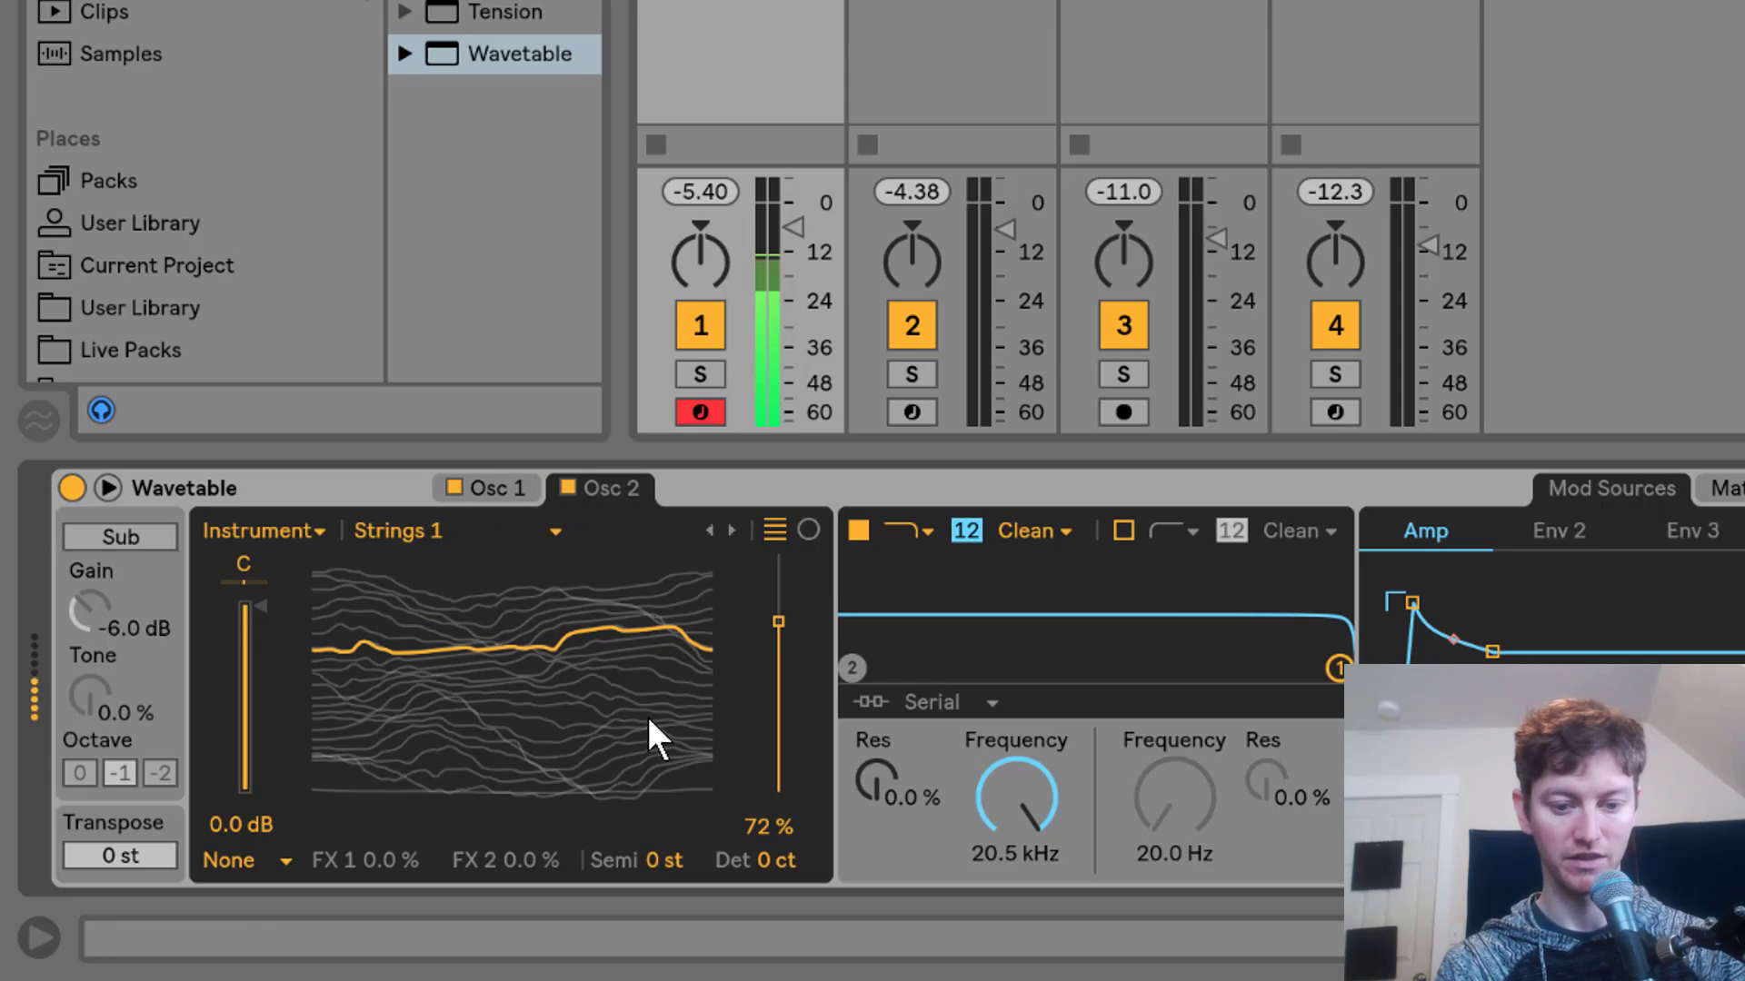
{"action": "left_click", "coordinate": [665, 858]}
{"action": "type", "text": "12"}
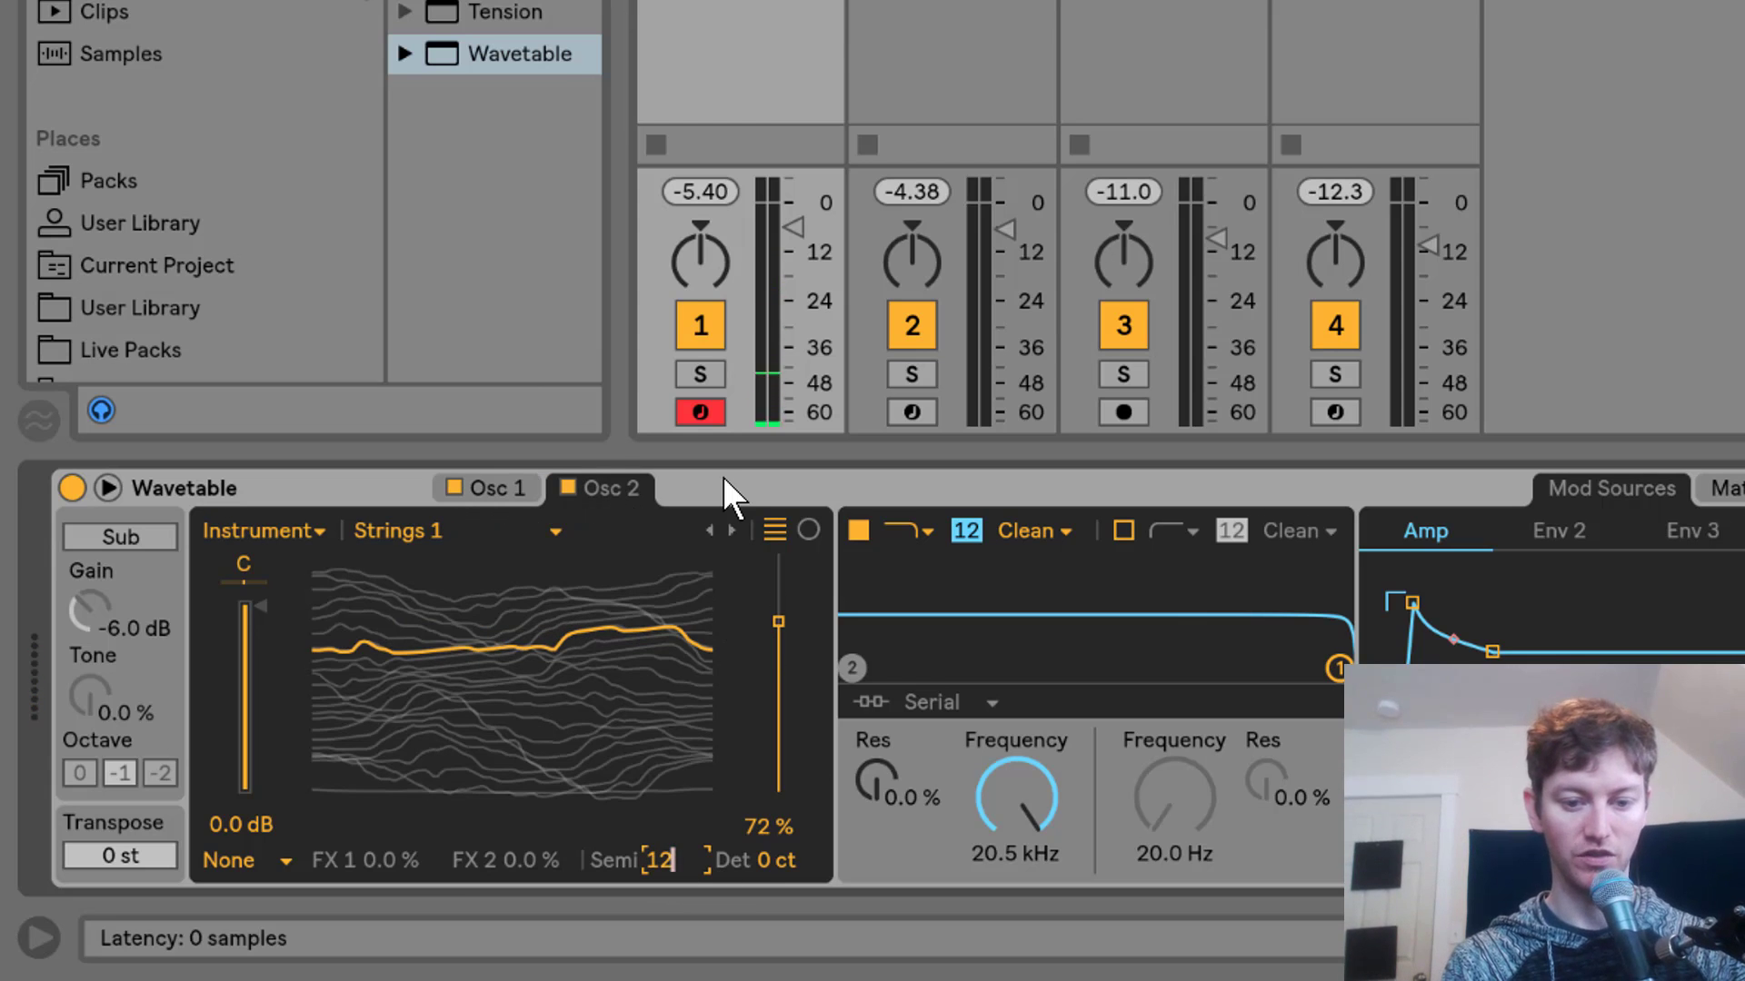
{"action": "left_click", "coordinate": [735, 478]}
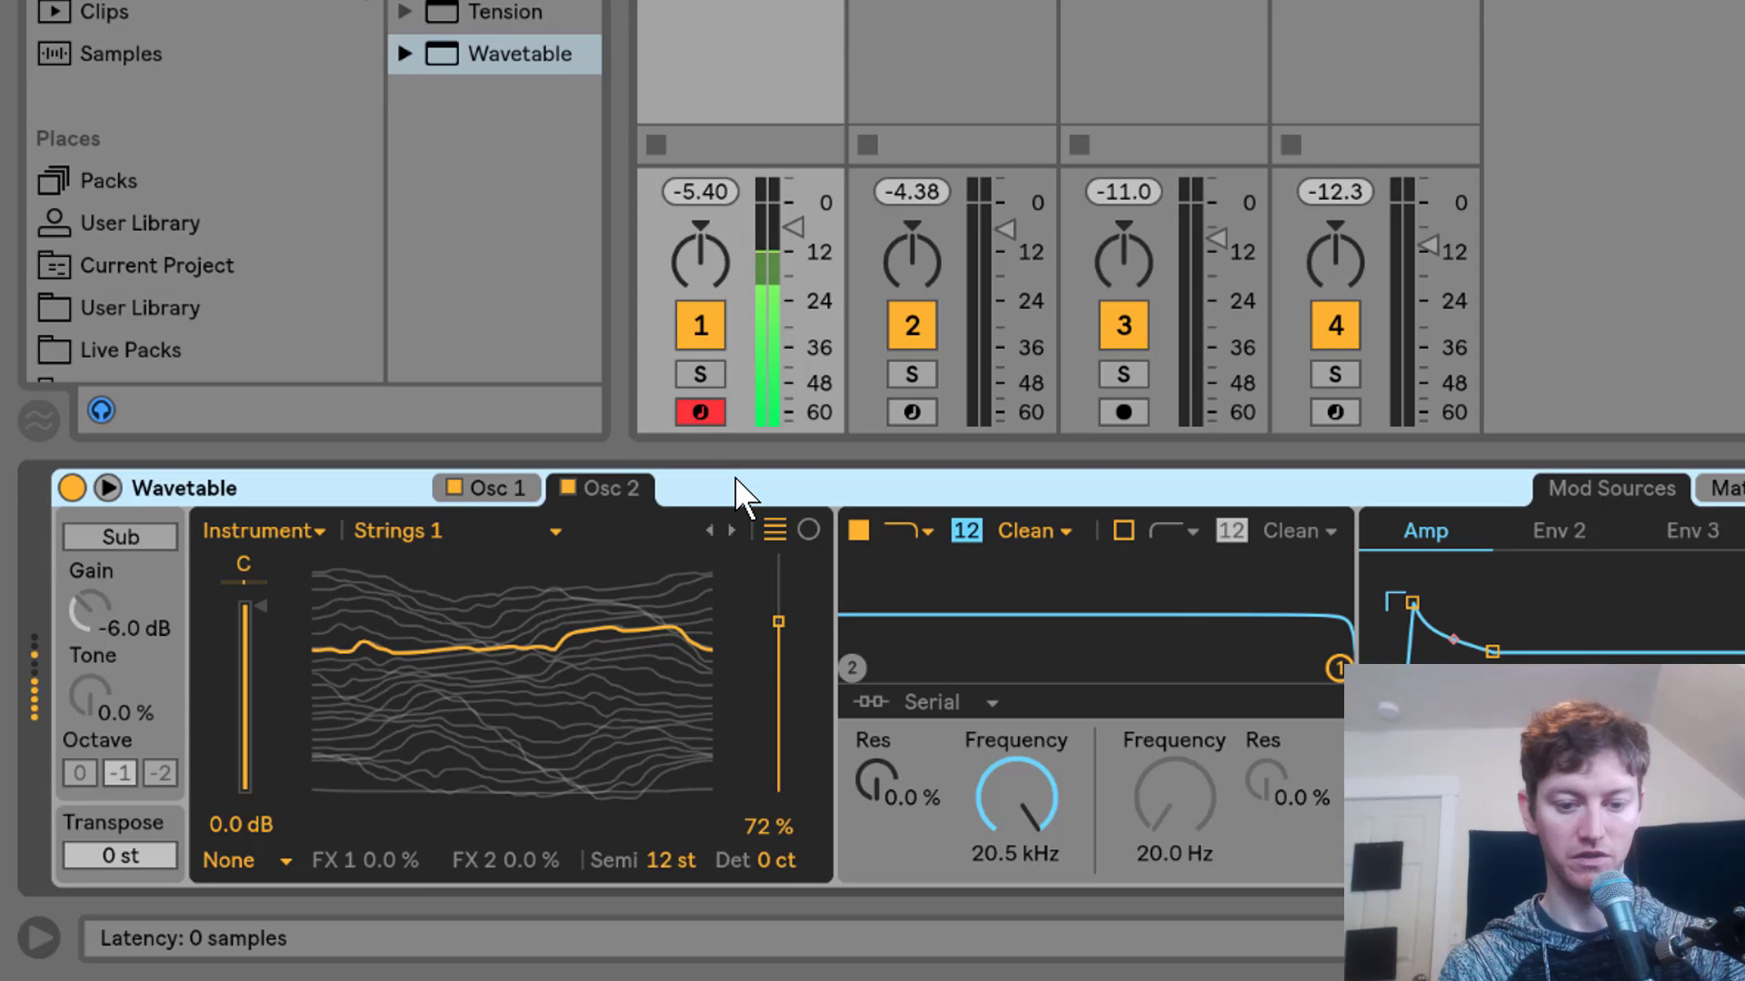
{"action": "left_click_drag", "start_coordinate": [241, 627], "coordinate": [244, 668]}
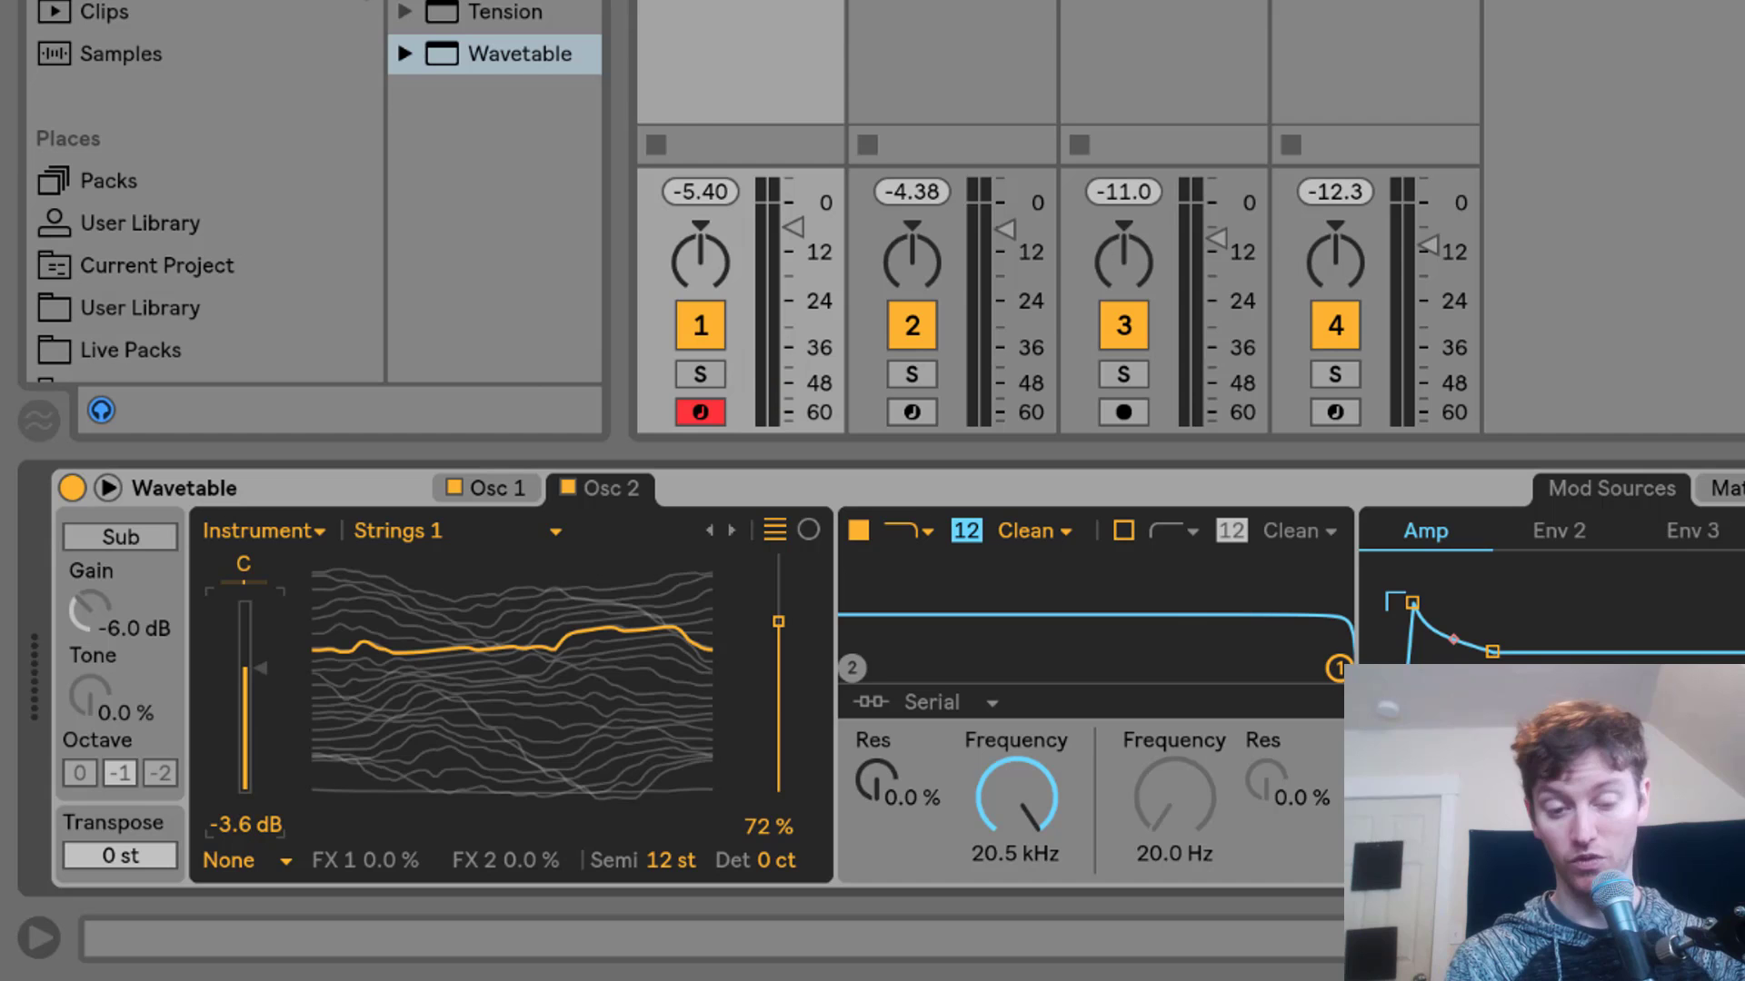
- Lower filter 1's cutoff with 42% resonance and switch its circuit to OSR
{"action": "left_click", "coordinate": [491, 492]}
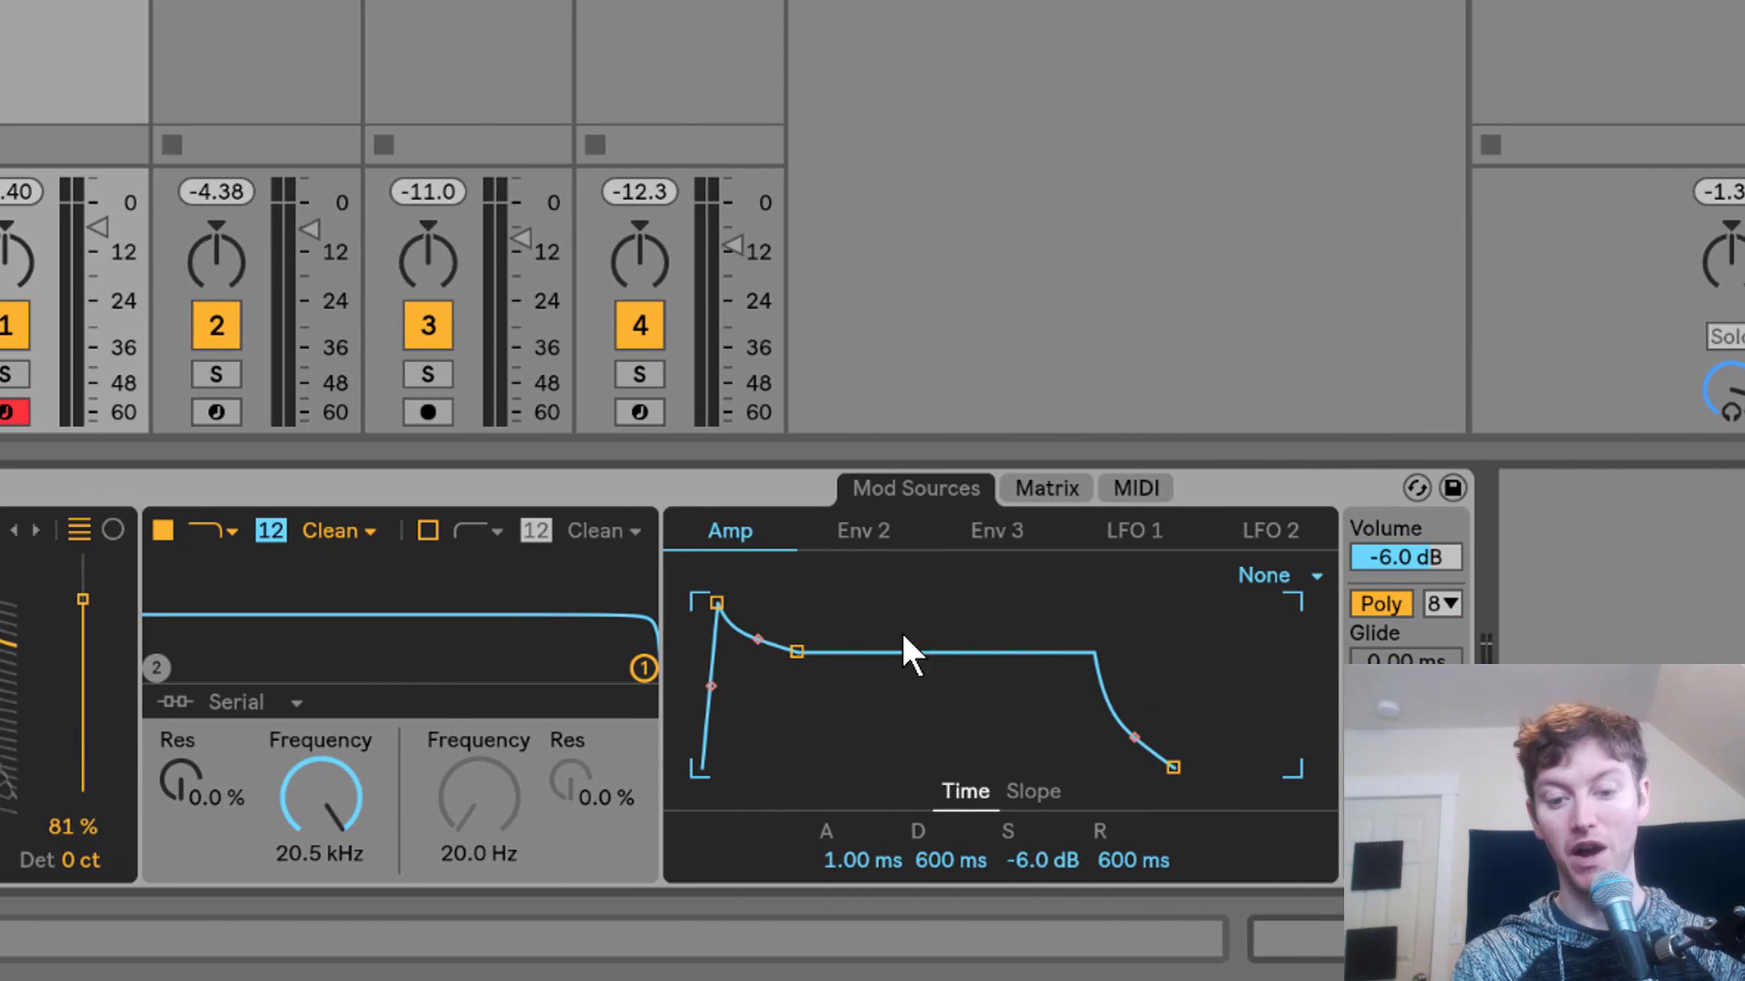
{"action": "left_click_drag", "start_coordinate": [640, 669], "coordinate": [257, 633]}
{"action": "left_click", "coordinate": [345, 529]}
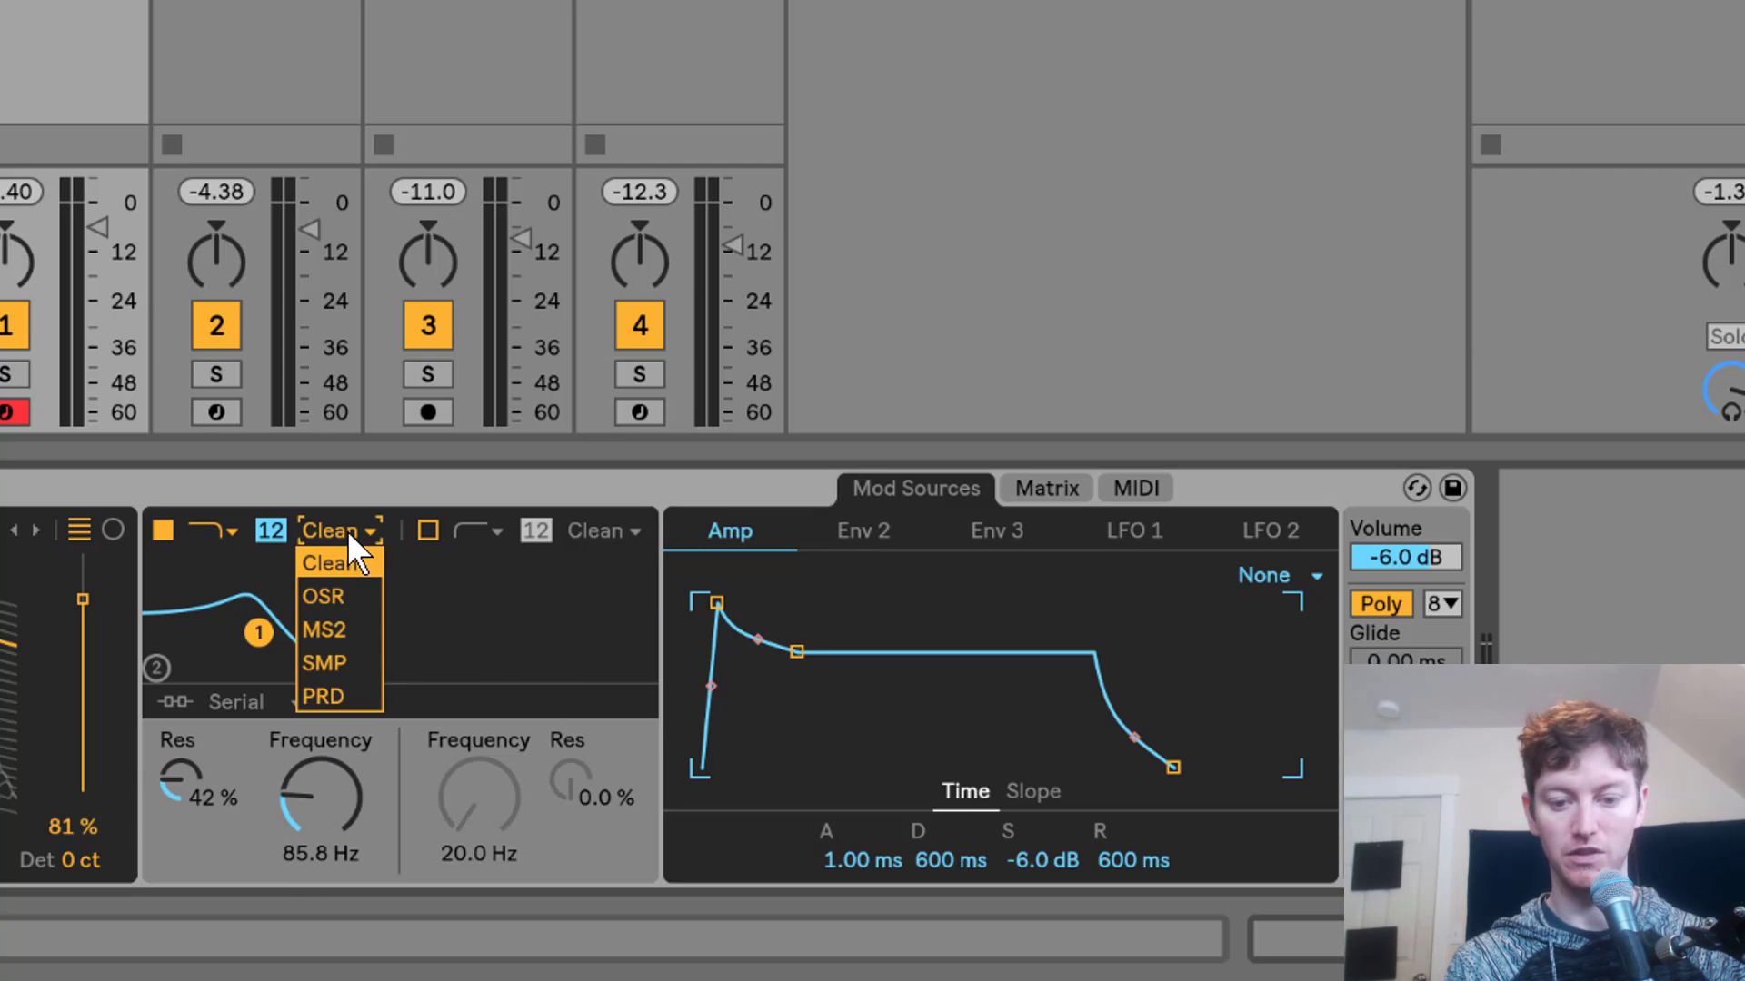
{"action": "left_click", "coordinate": [345, 592]}
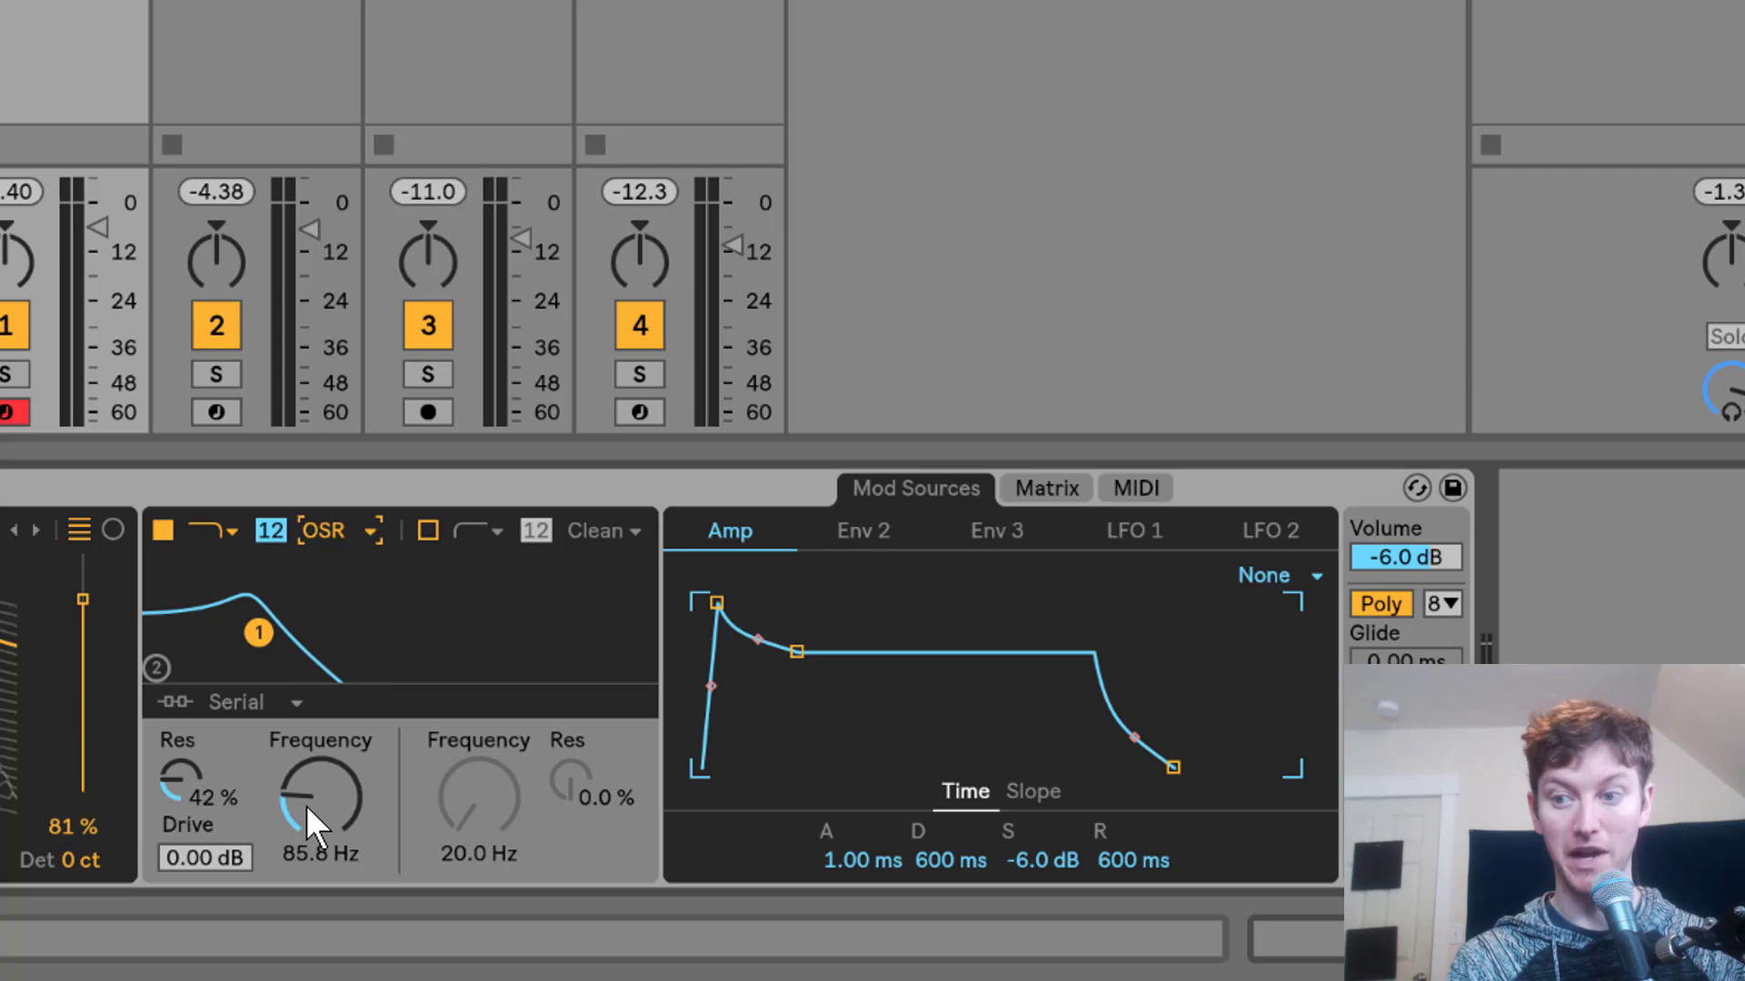
- Set the cutoff to 162 Hz, drive to 12 dB and device volume to -12 dB
{"action": "left_click_drag", "start_coordinate": [305, 805], "coordinate": [306, 819]}
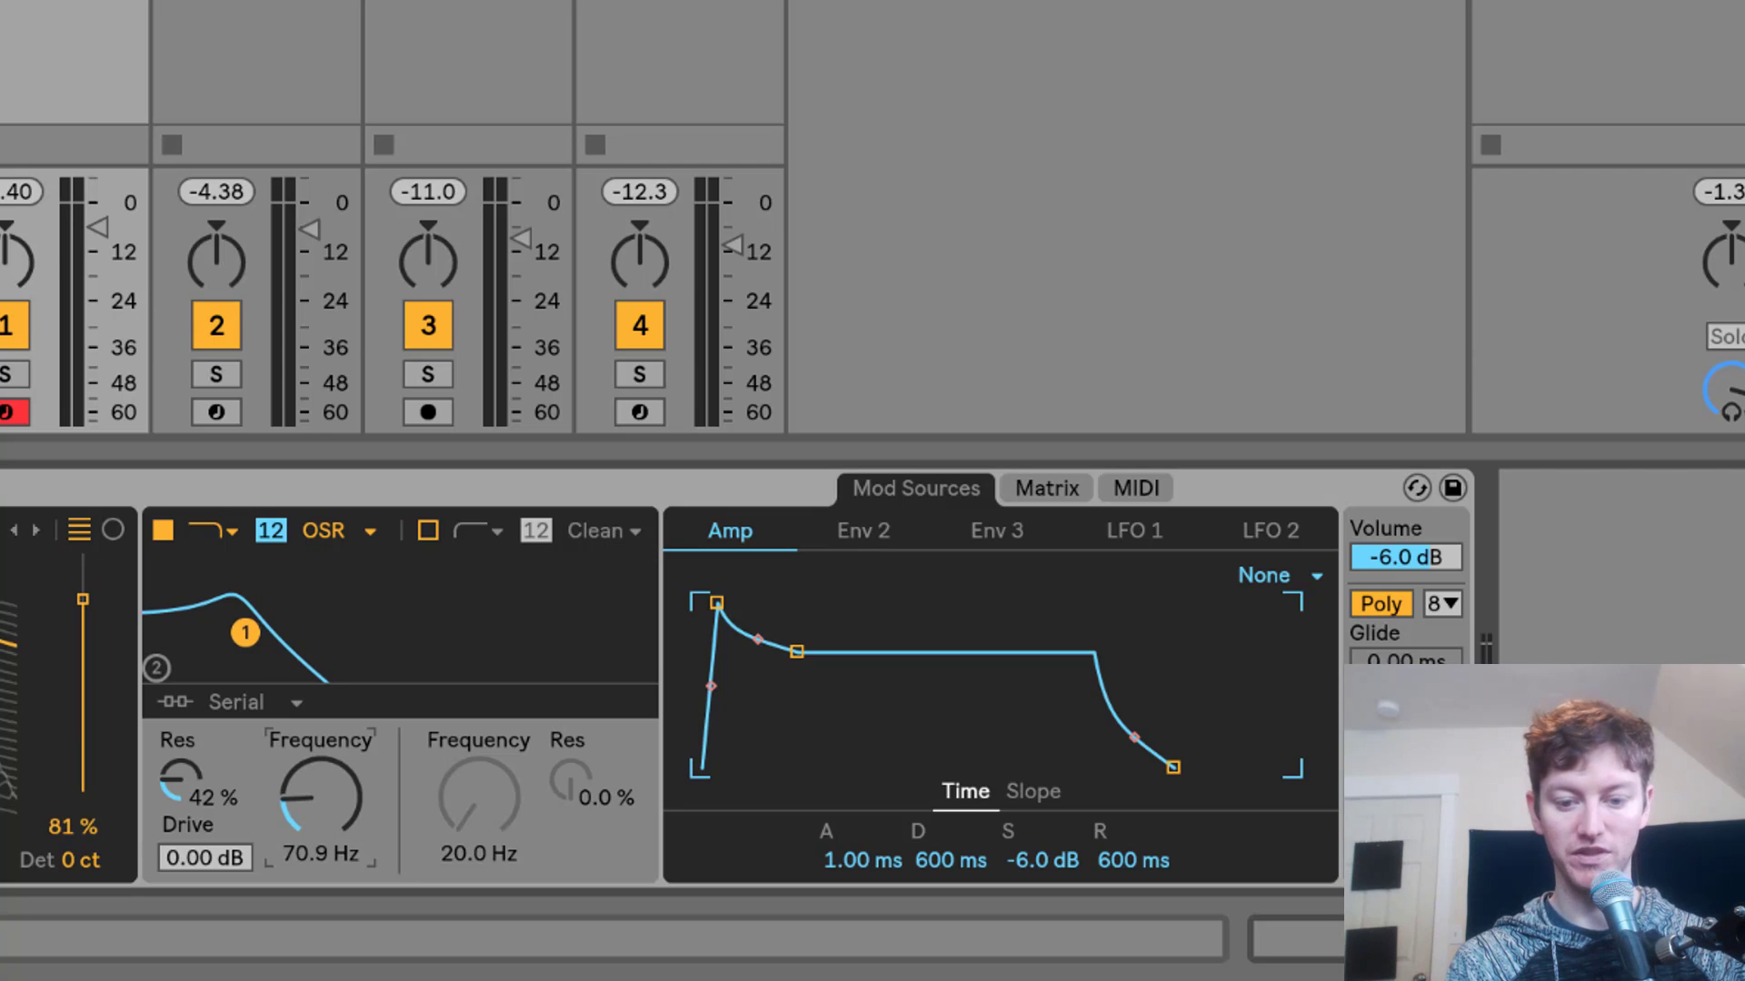
{"action": "type", "text": "1"}
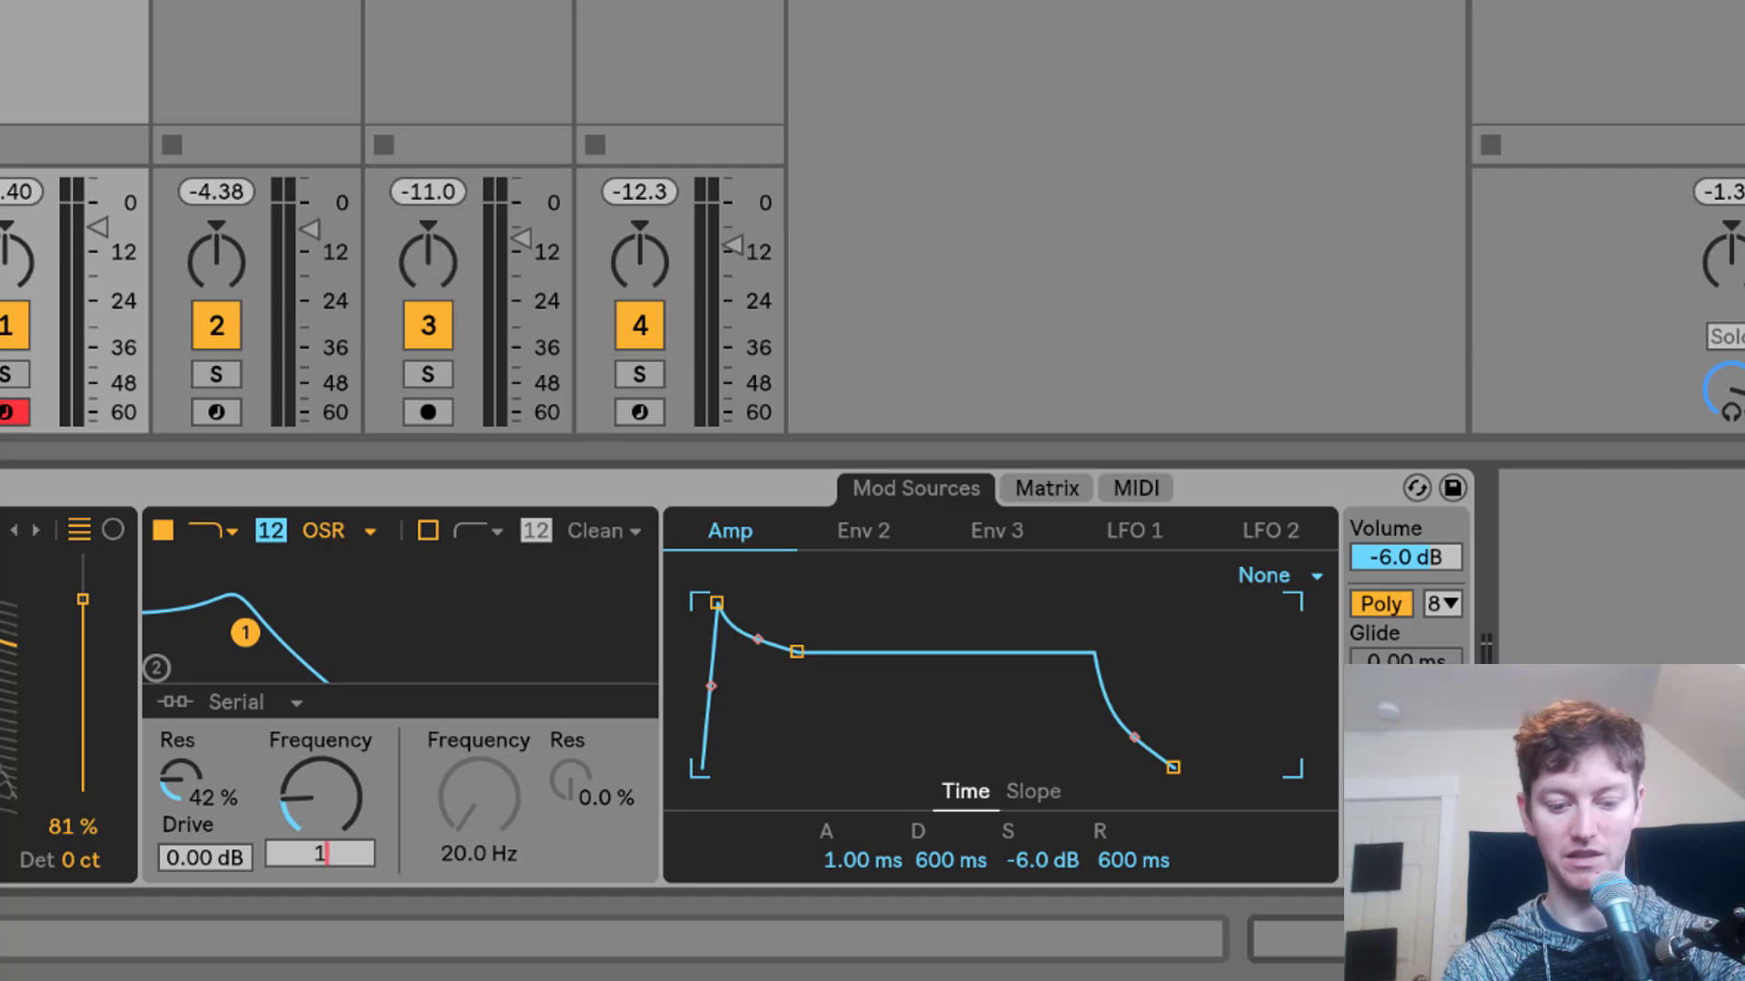
{"action": "type", "text": "62"}
{"action": "key", "text": "Return"}
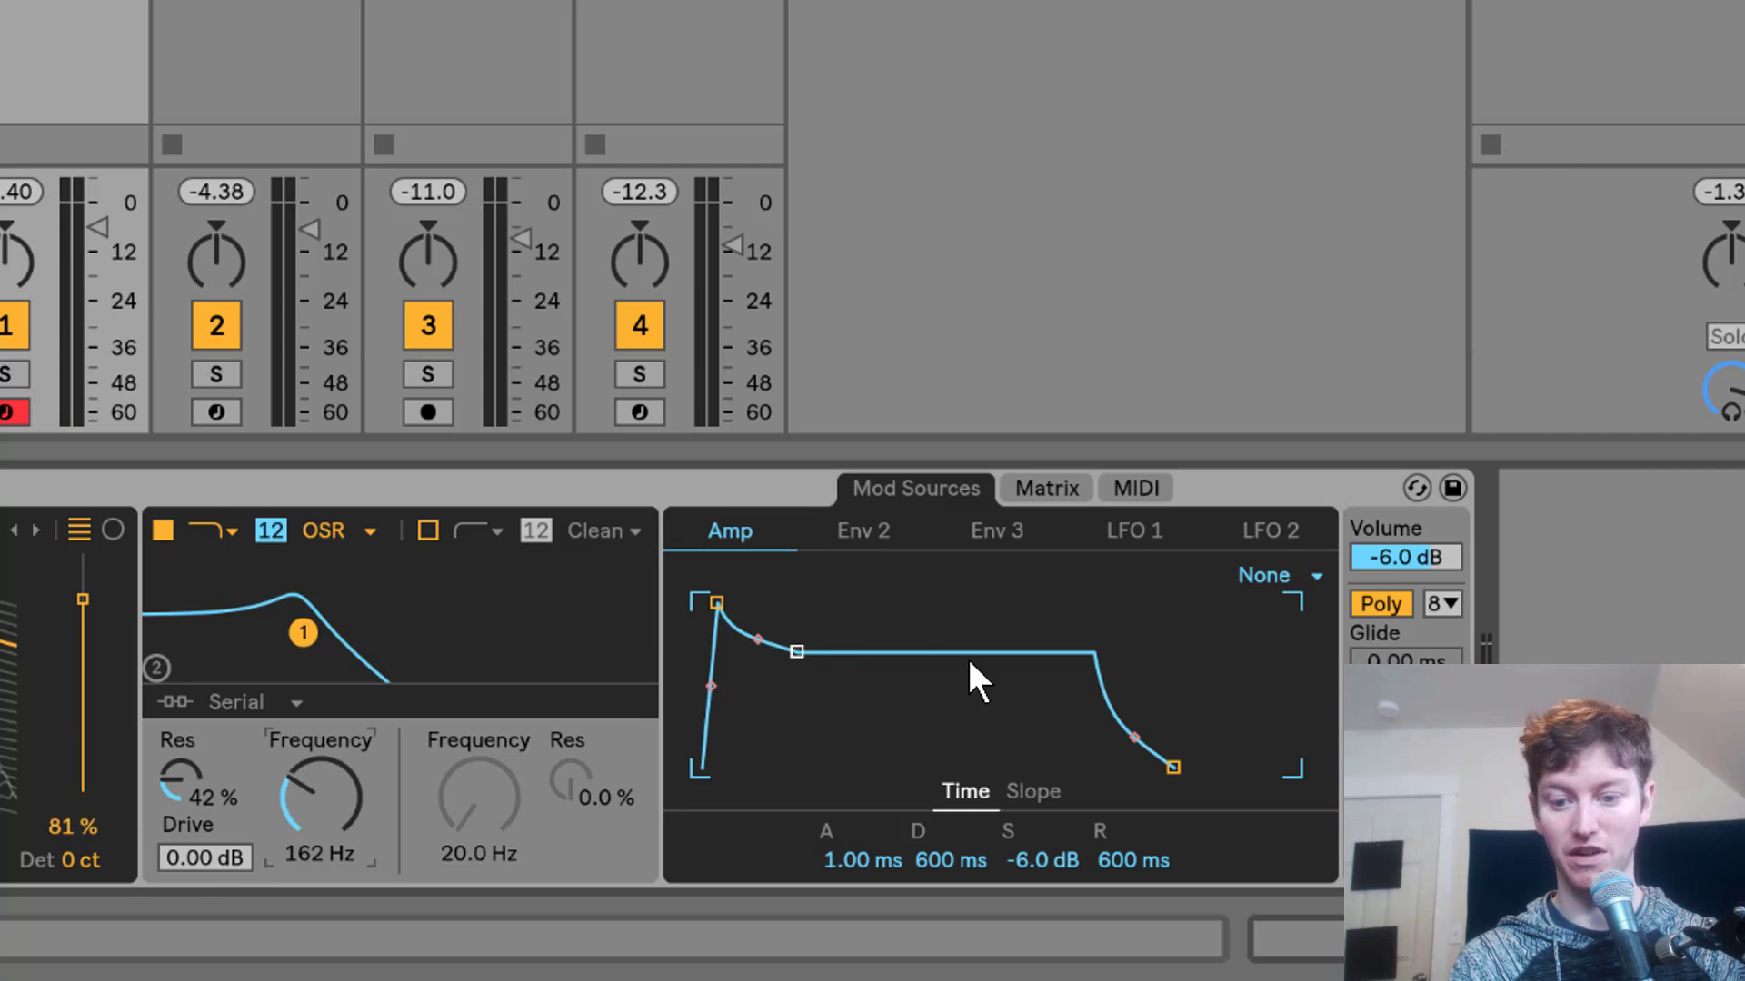
{"action": "left_click_drag", "start_coordinate": [215, 859], "coordinate": [215, 789]}
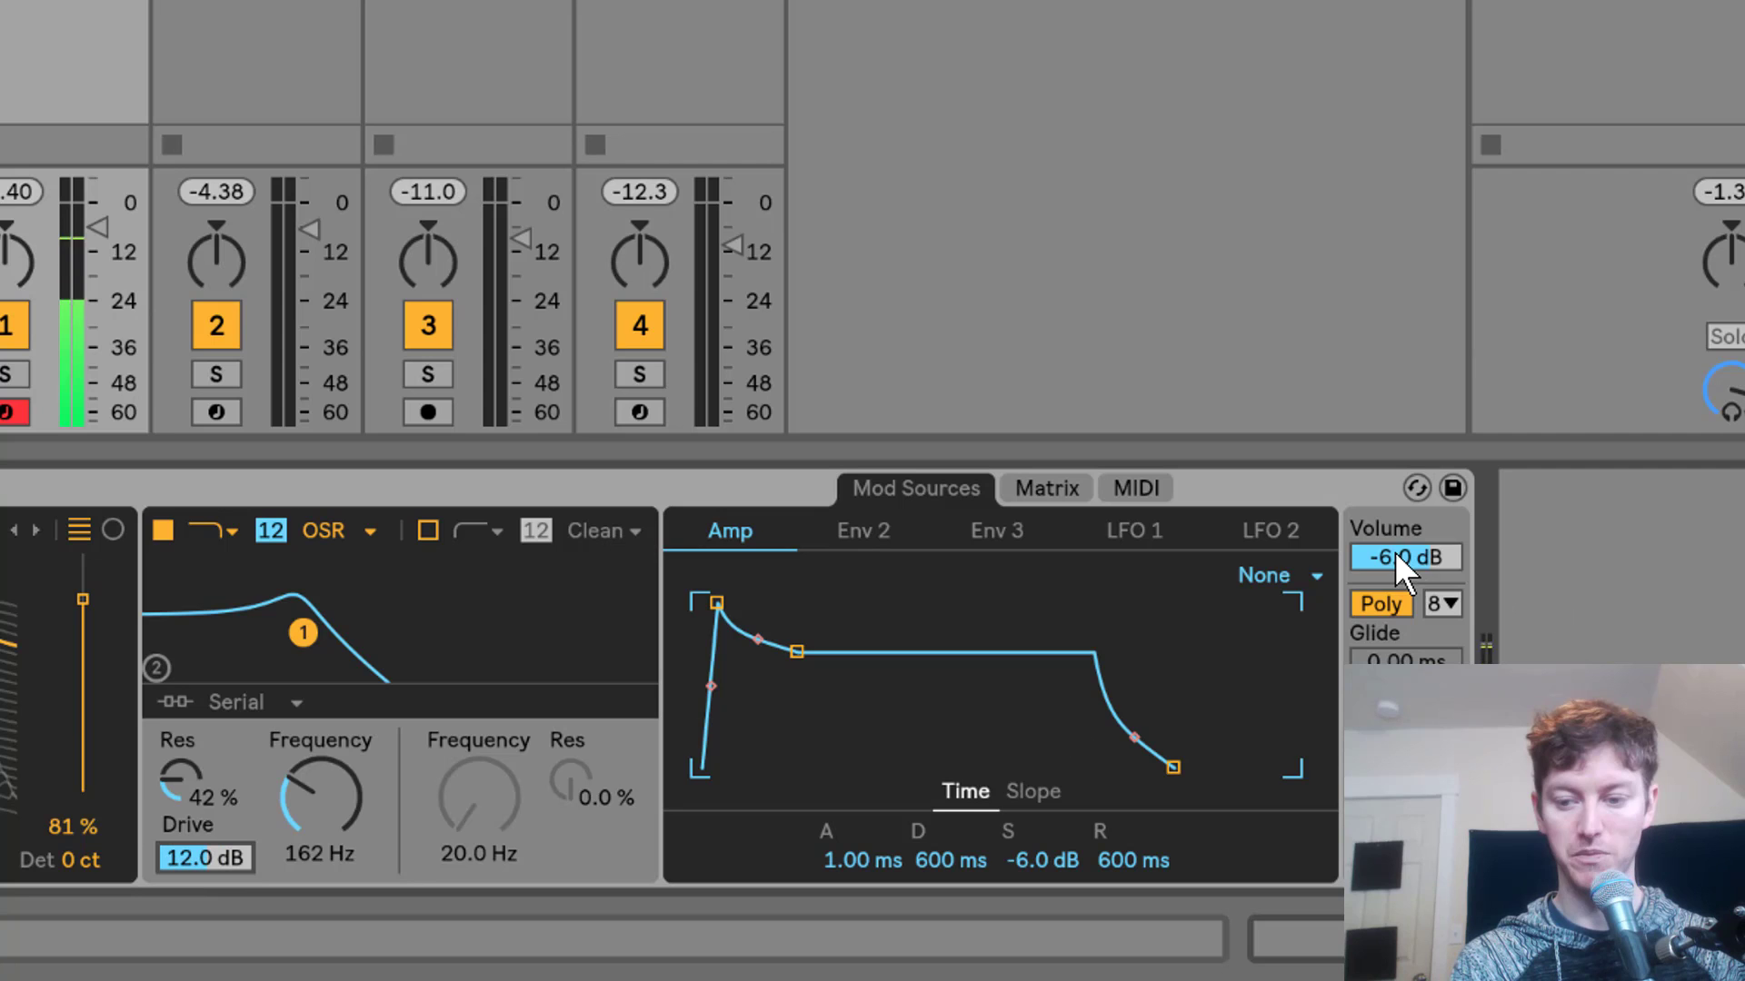
{"action": "left_click_drag", "start_coordinate": [1392, 557], "coordinate": [1391, 595]}
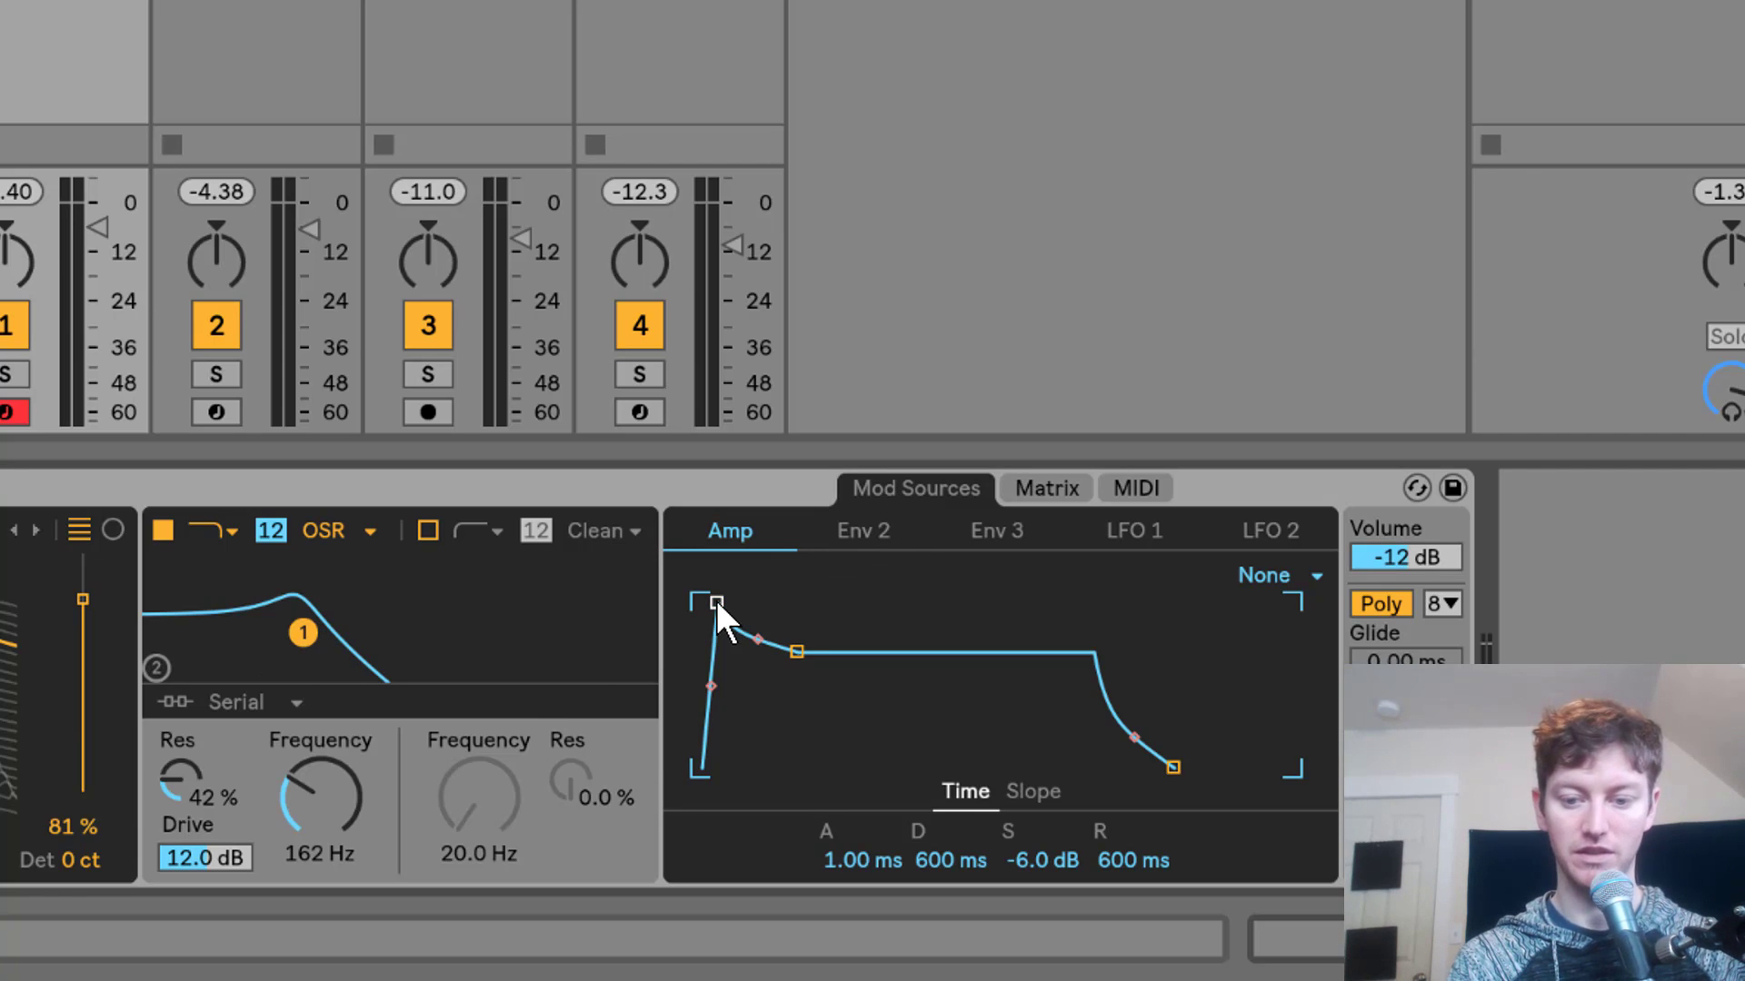
- Give the amp envelope a 60 ms attack and -22 dB sustain
{"action": "left_click_drag", "start_coordinate": [716, 603], "coordinate": [756, 602]}
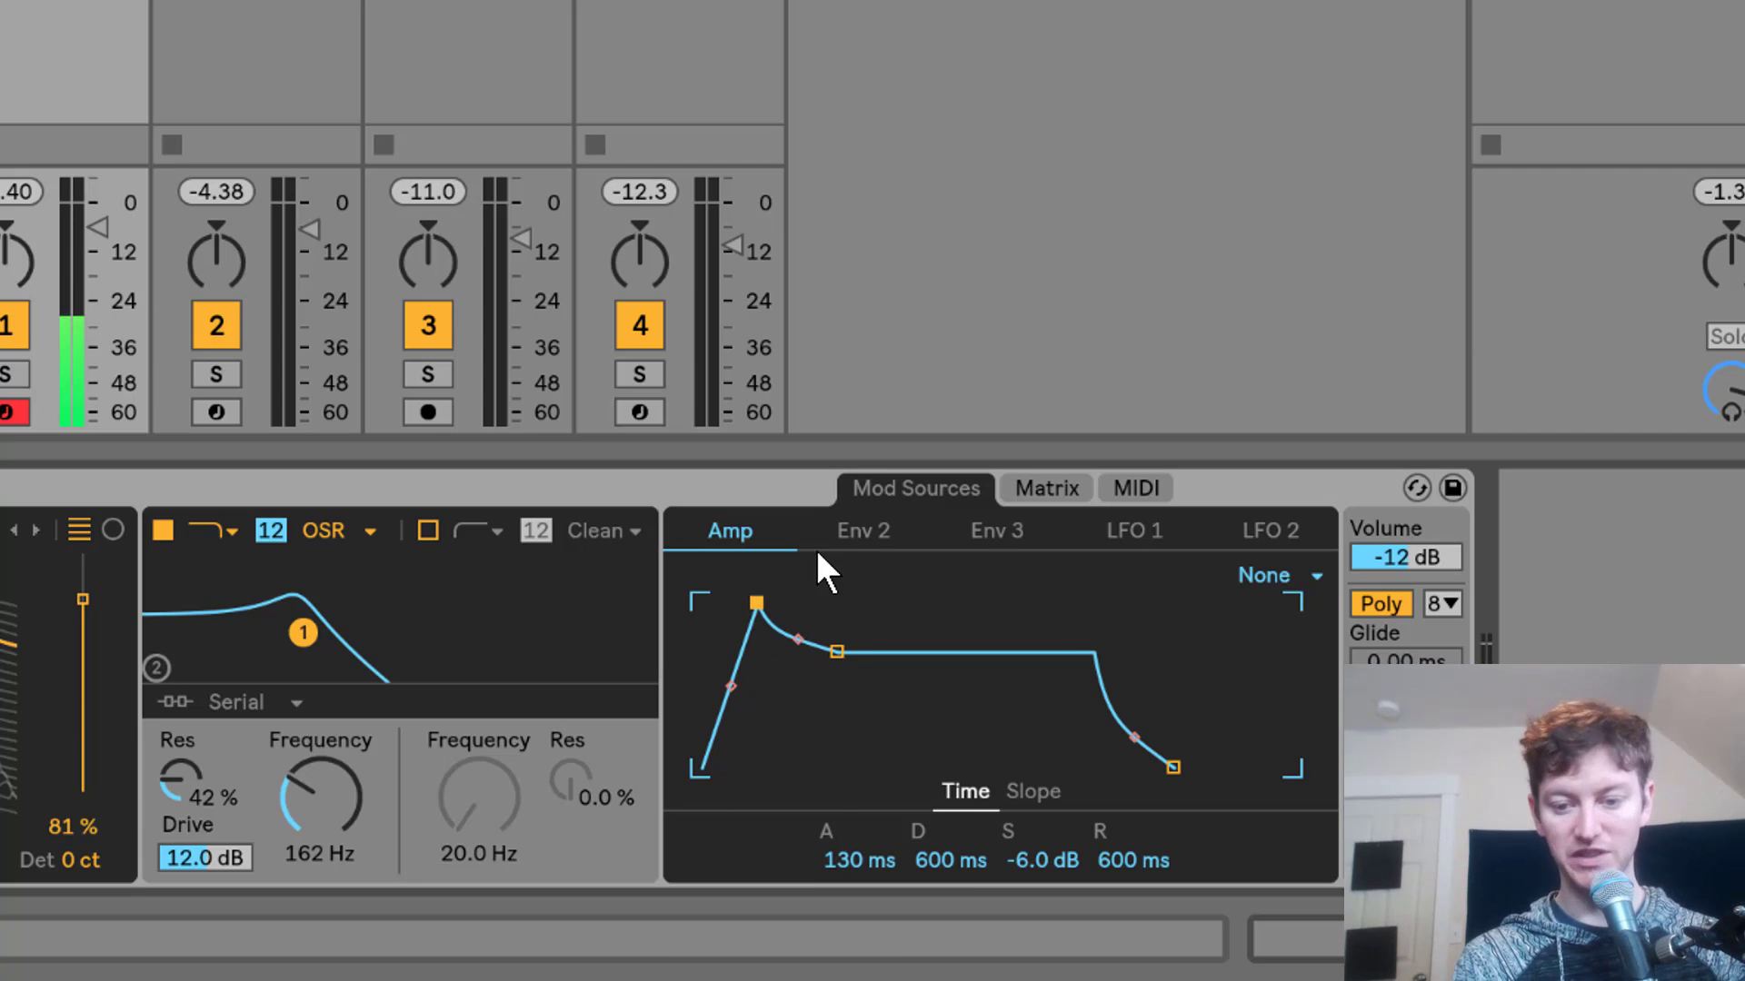
{"action": "left_click", "coordinate": [861, 865]}
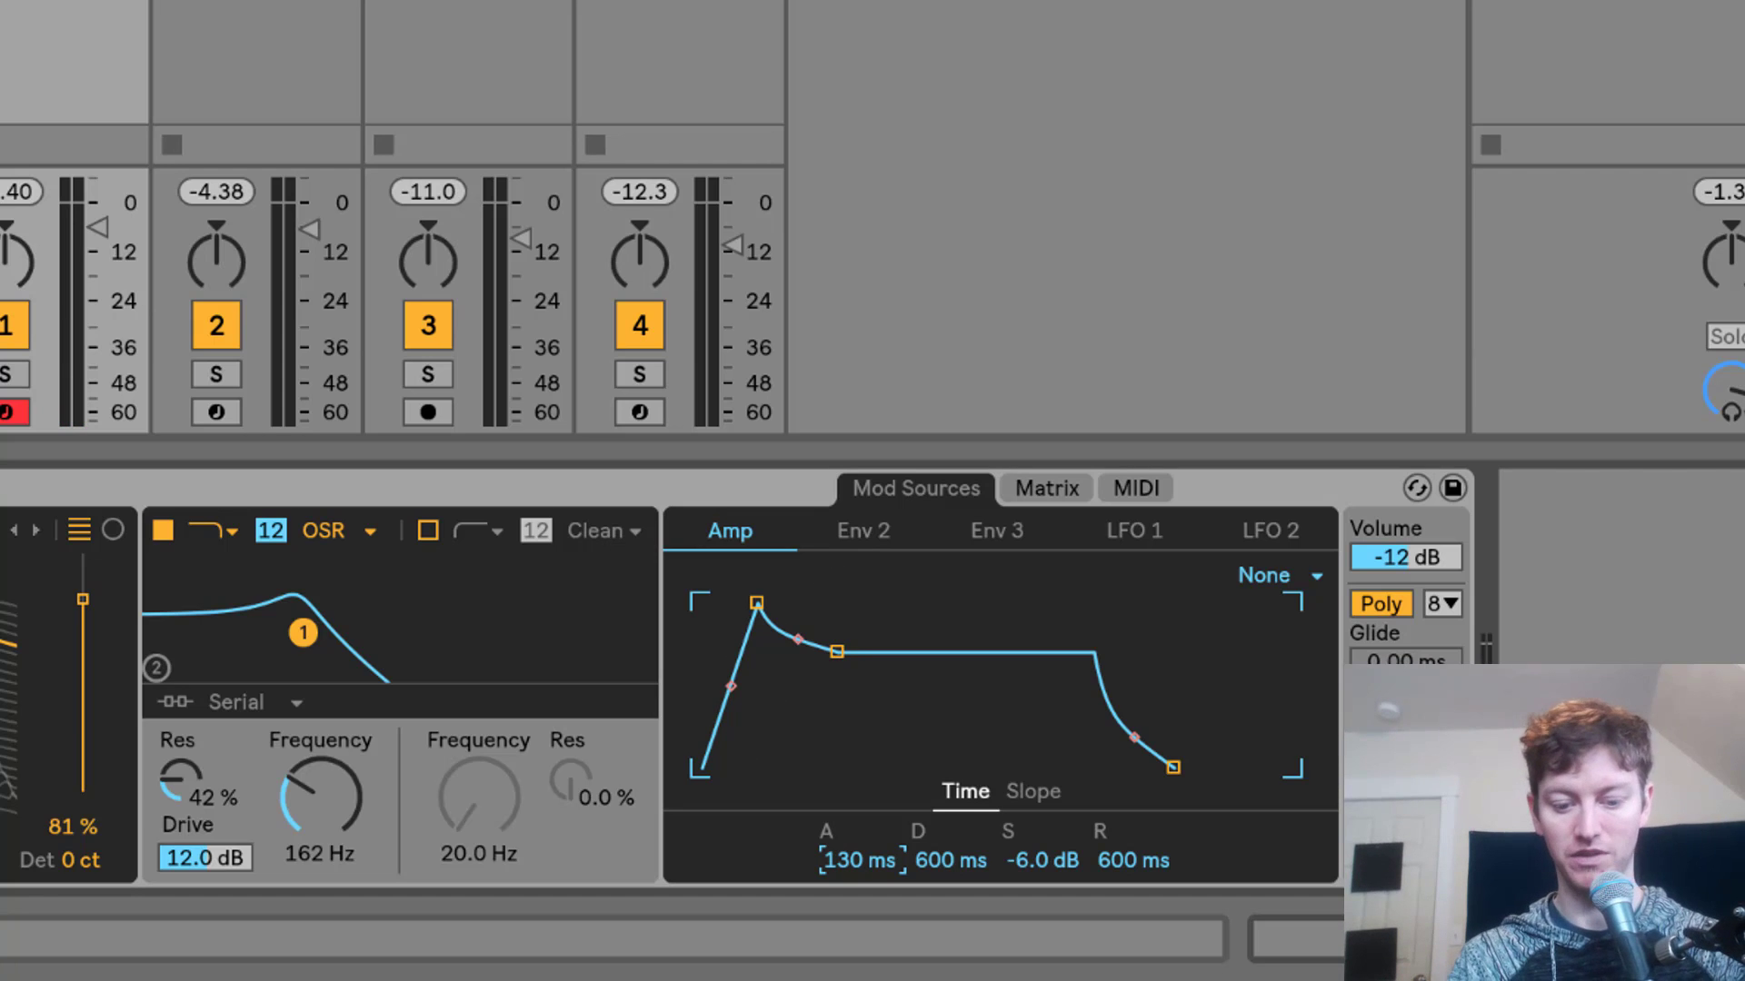
{"action": "type", "text": "60"}
{"action": "key", "text": "Return"}
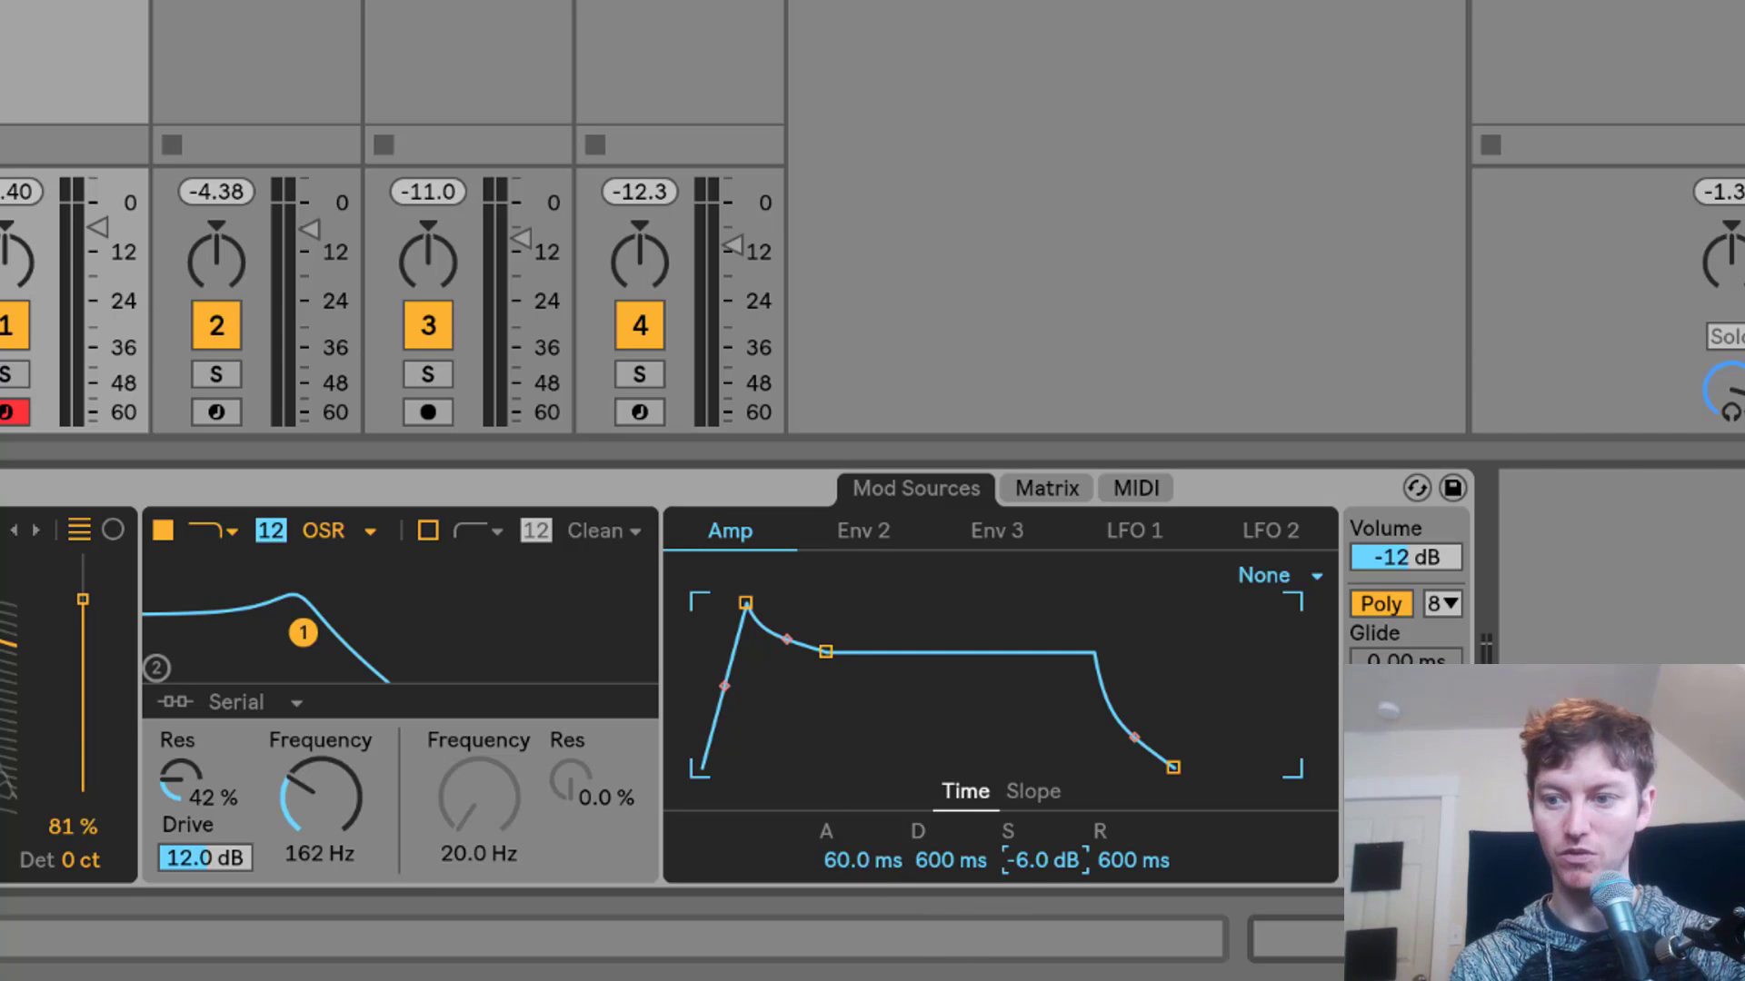
{"action": "type", "text": "-22"}
{"action": "key", "text": "Return"}
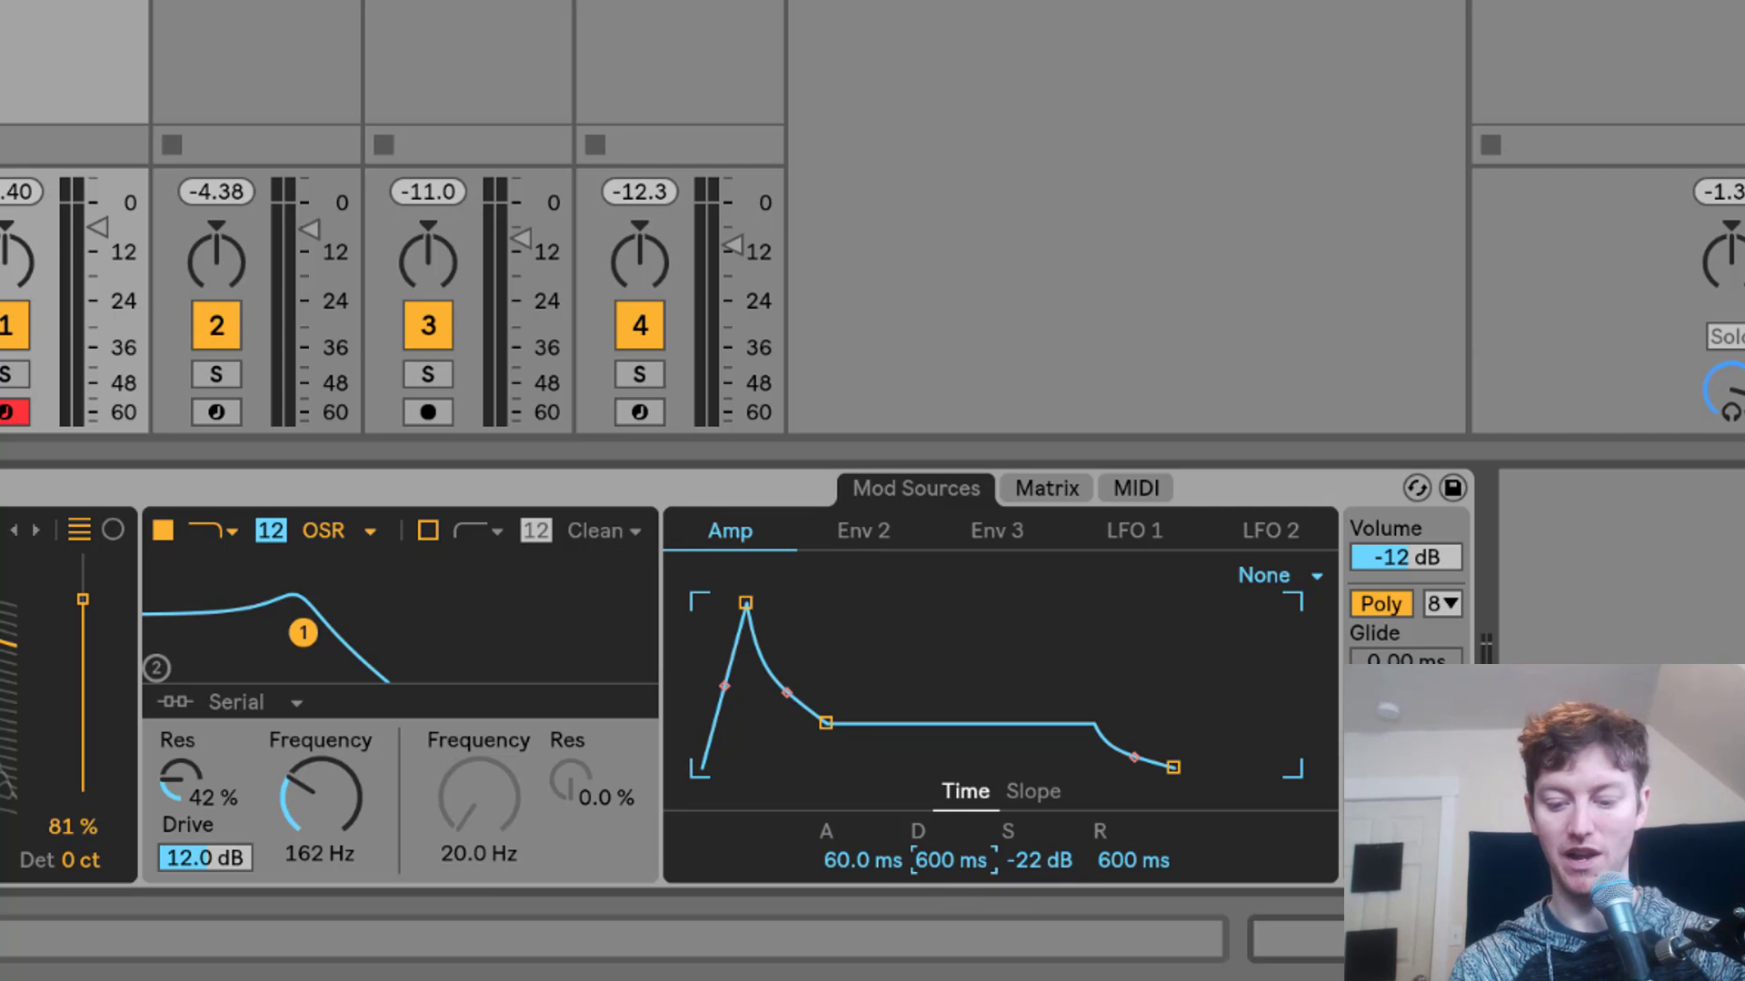
- Set the amp decay to 2.85 ms and pull the release down to 397 ms
{"action": "type", "text": "2"}
{"action": "key", "text": "Return"}
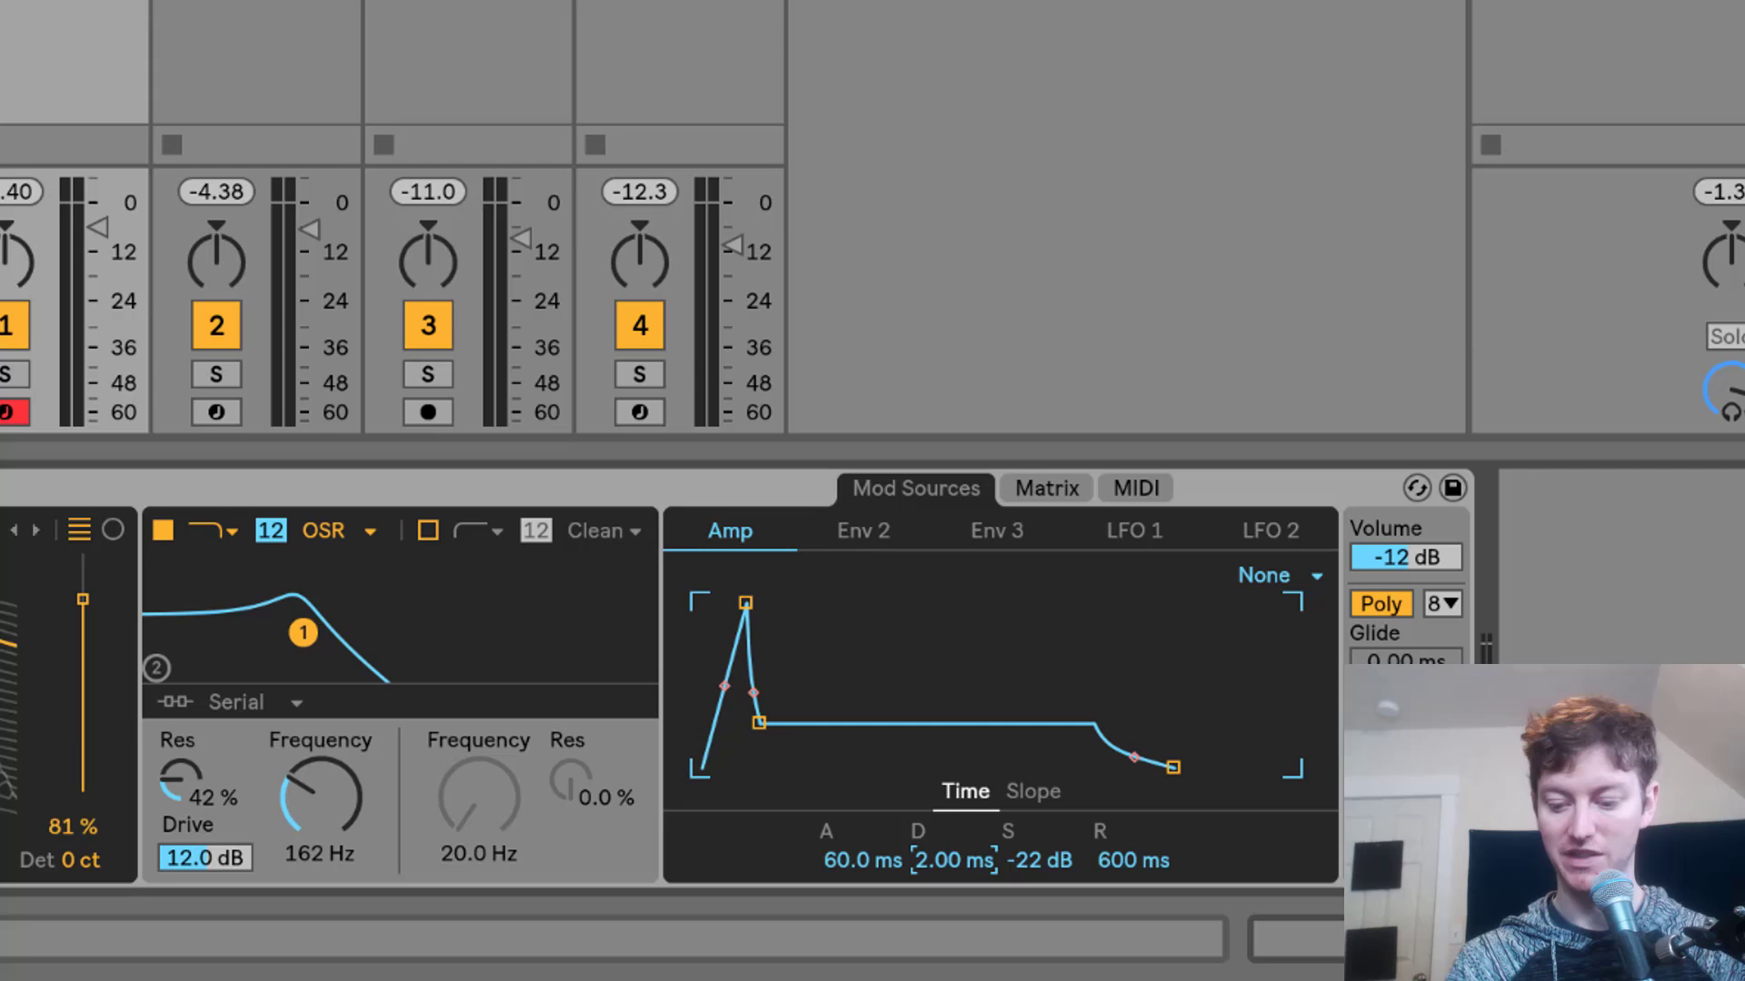
{"action": "key", "text": "Up"}
{"action": "key", "text": "Up"}
{"action": "key", "text": "Up"}
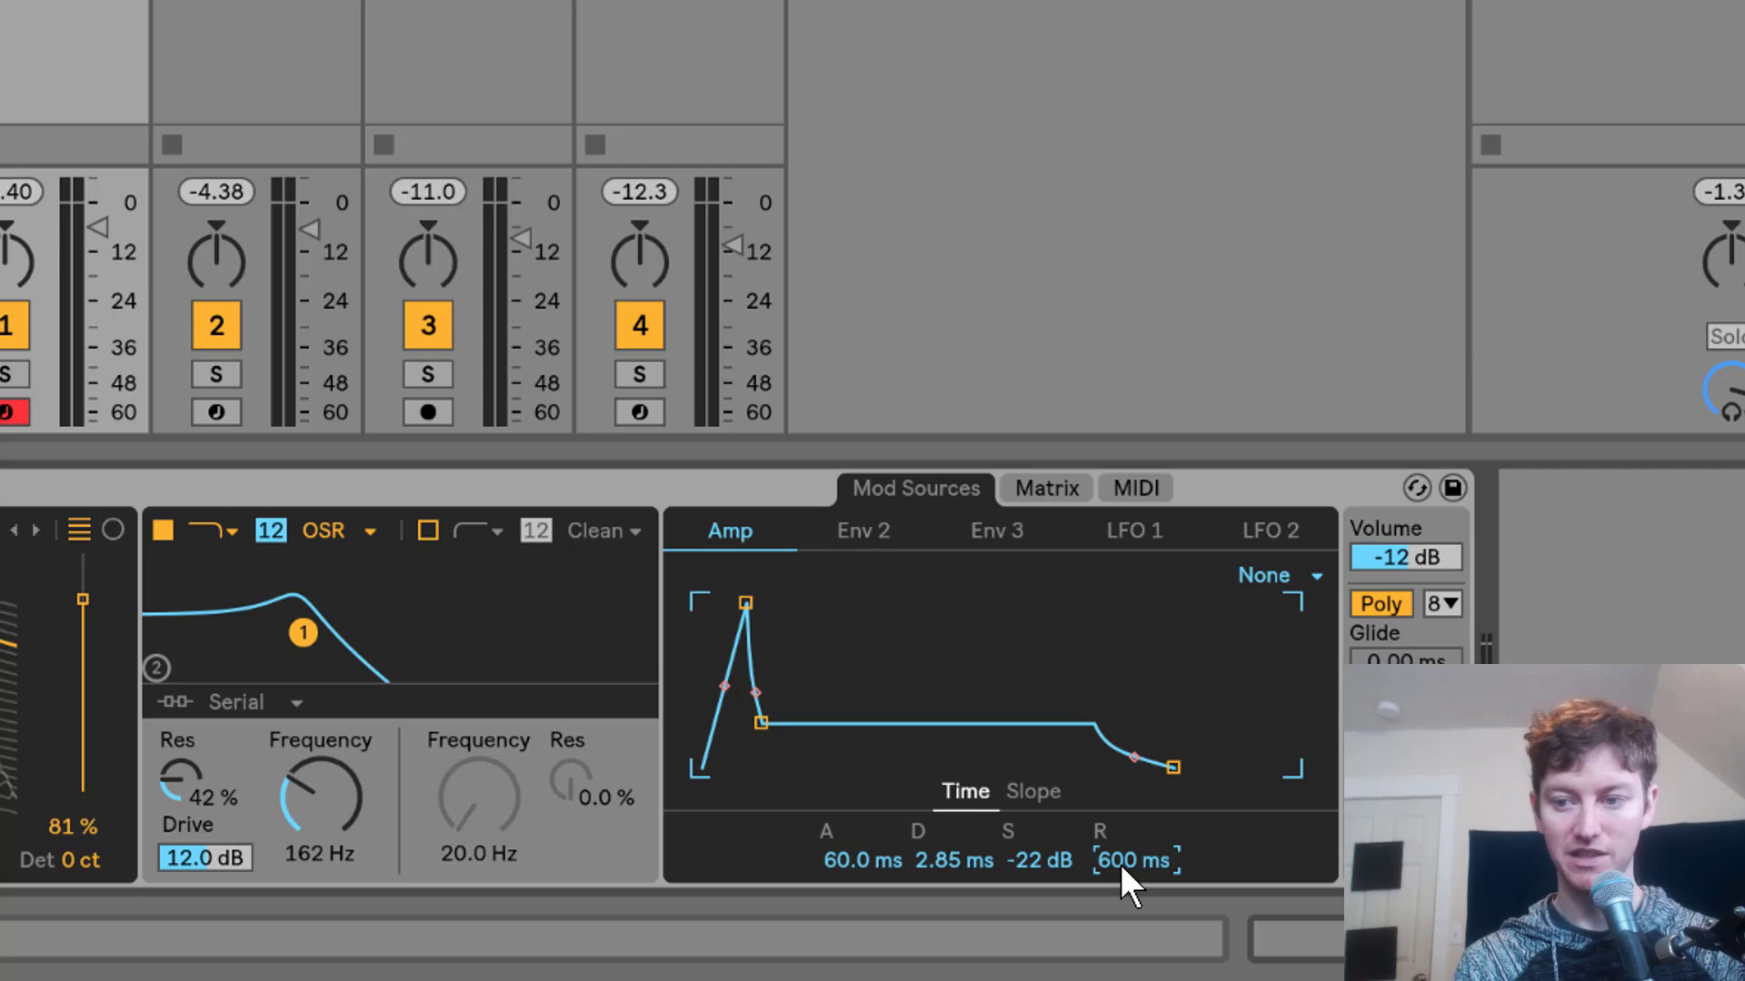
{"action": "left_click_drag", "start_coordinate": [1120, 860], "coordinate": [1122, 818]}
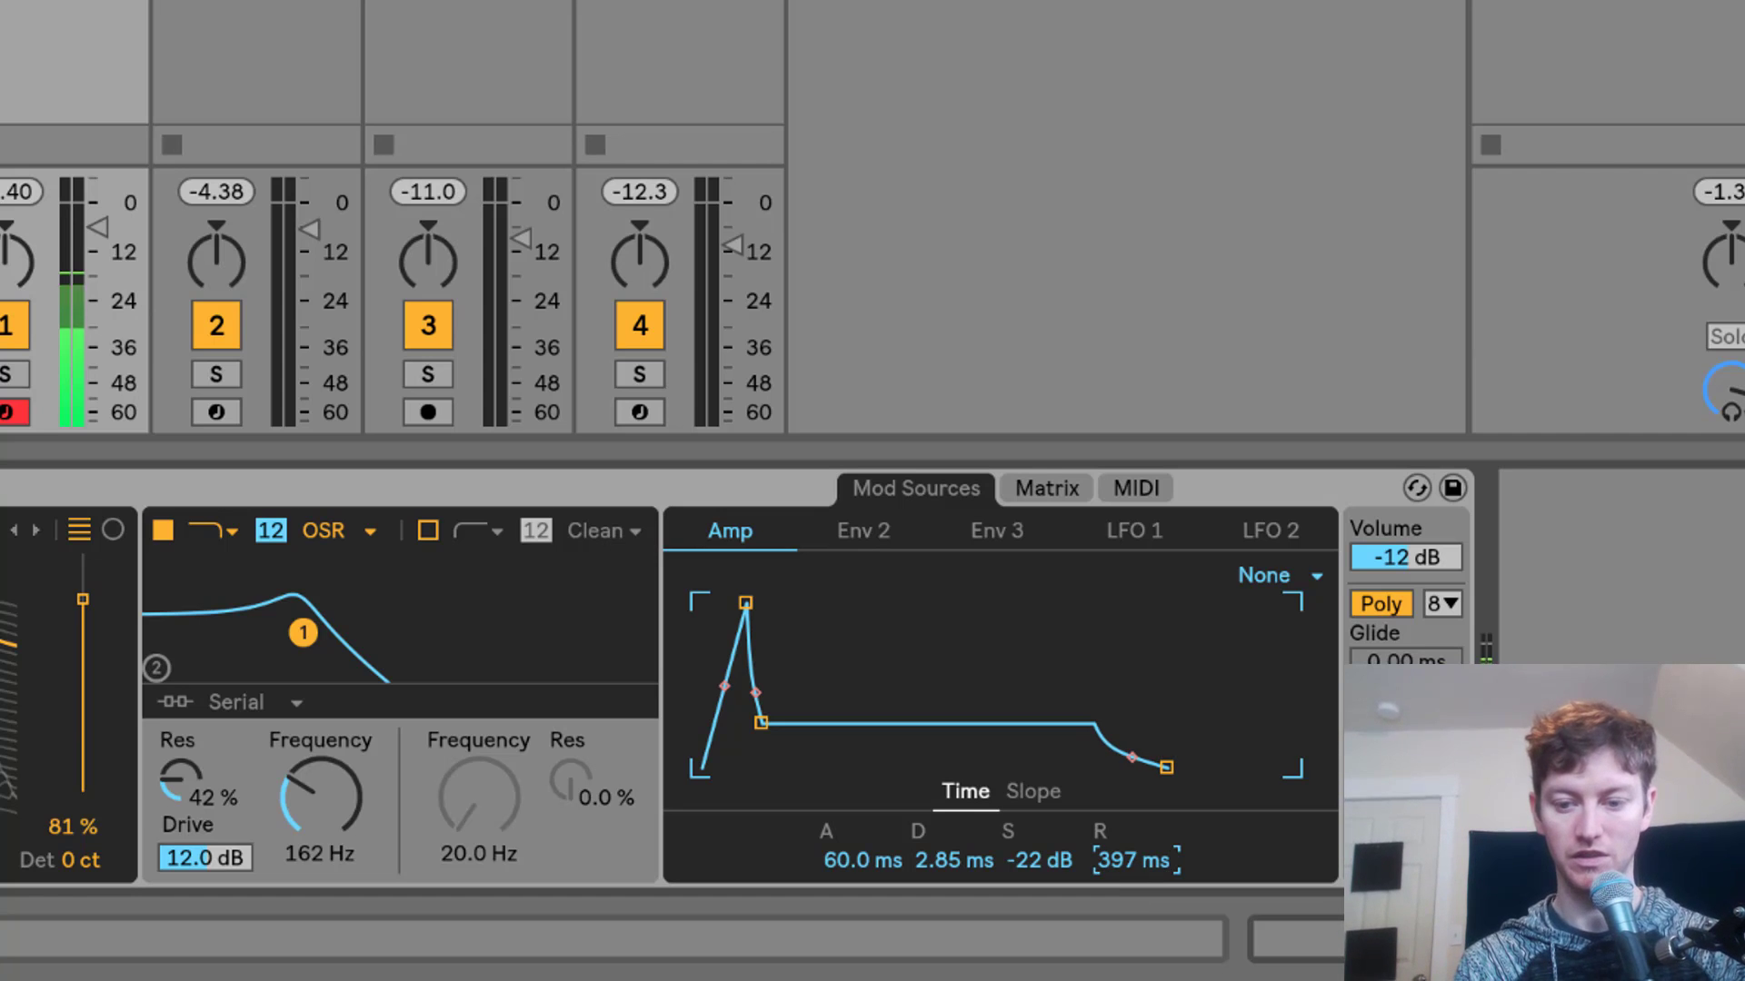
- Set Env 2 attack to 53 ms and decay to 2.26
{"action": "left_click", "coordinate": [1043, 482]}
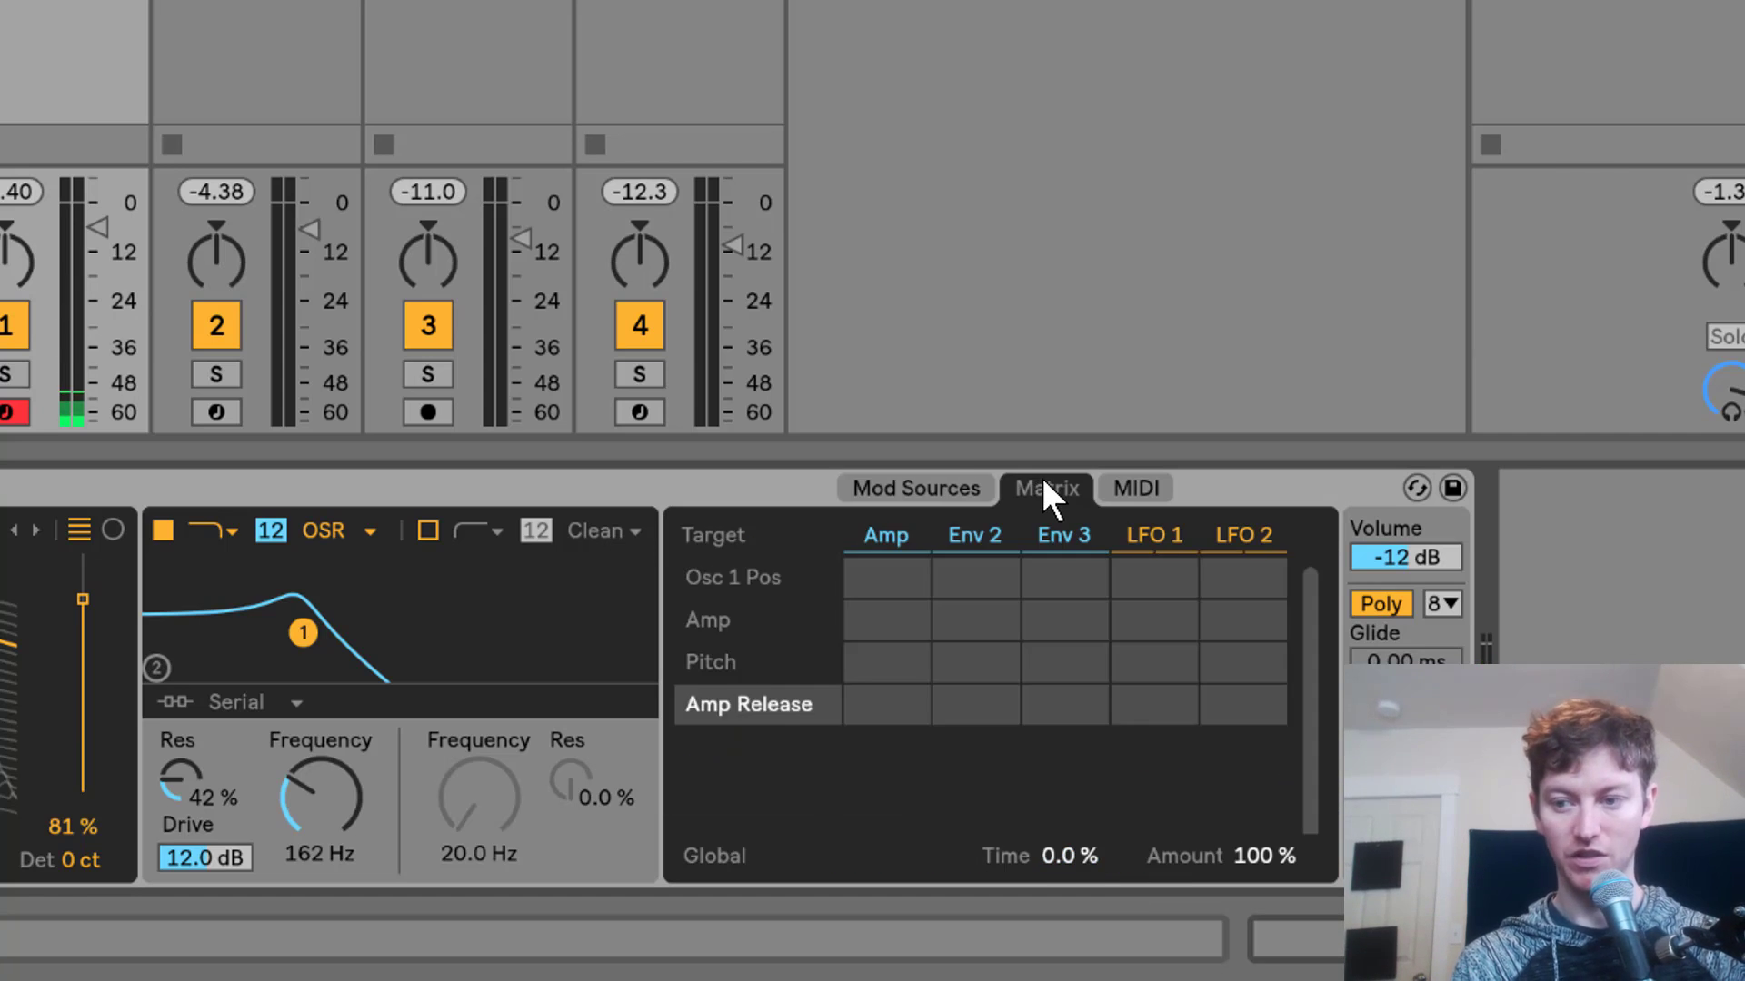
{"action": "left_click", "coordinate": [935, 481]}
{"action": "left_click", "coordinate": [869, 533]}
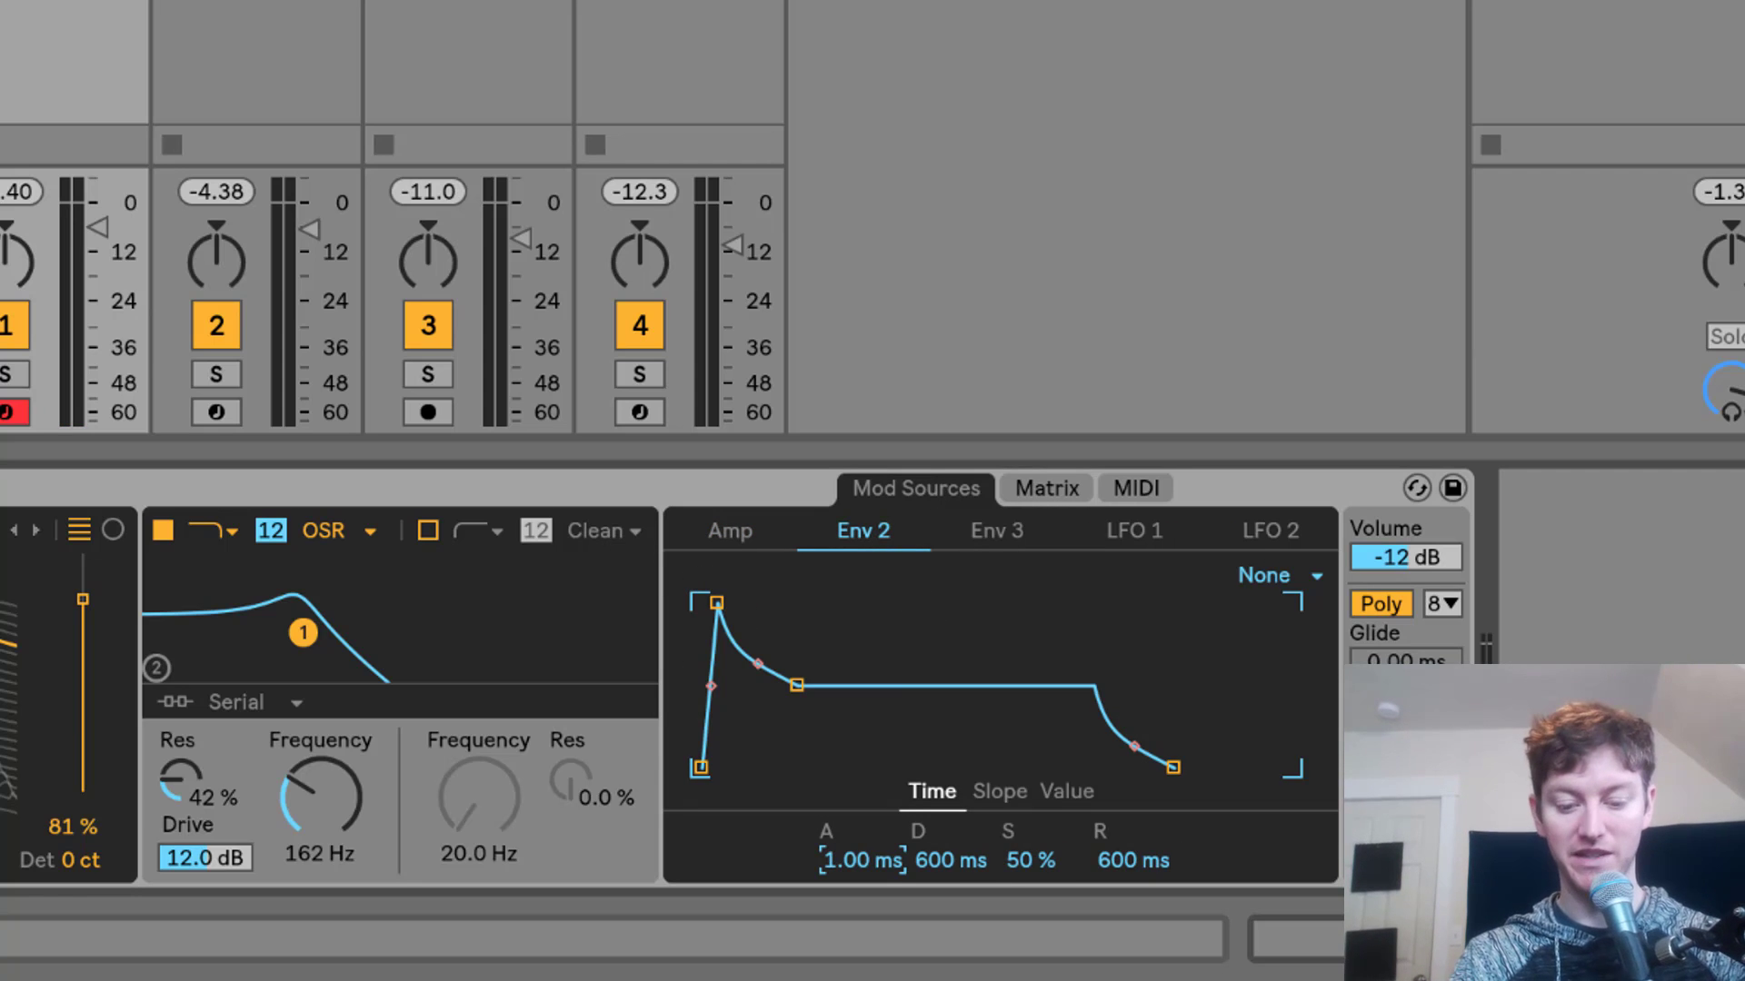
{"action": "type", "text": "53"}
{"action": "key", "text": "Return"}
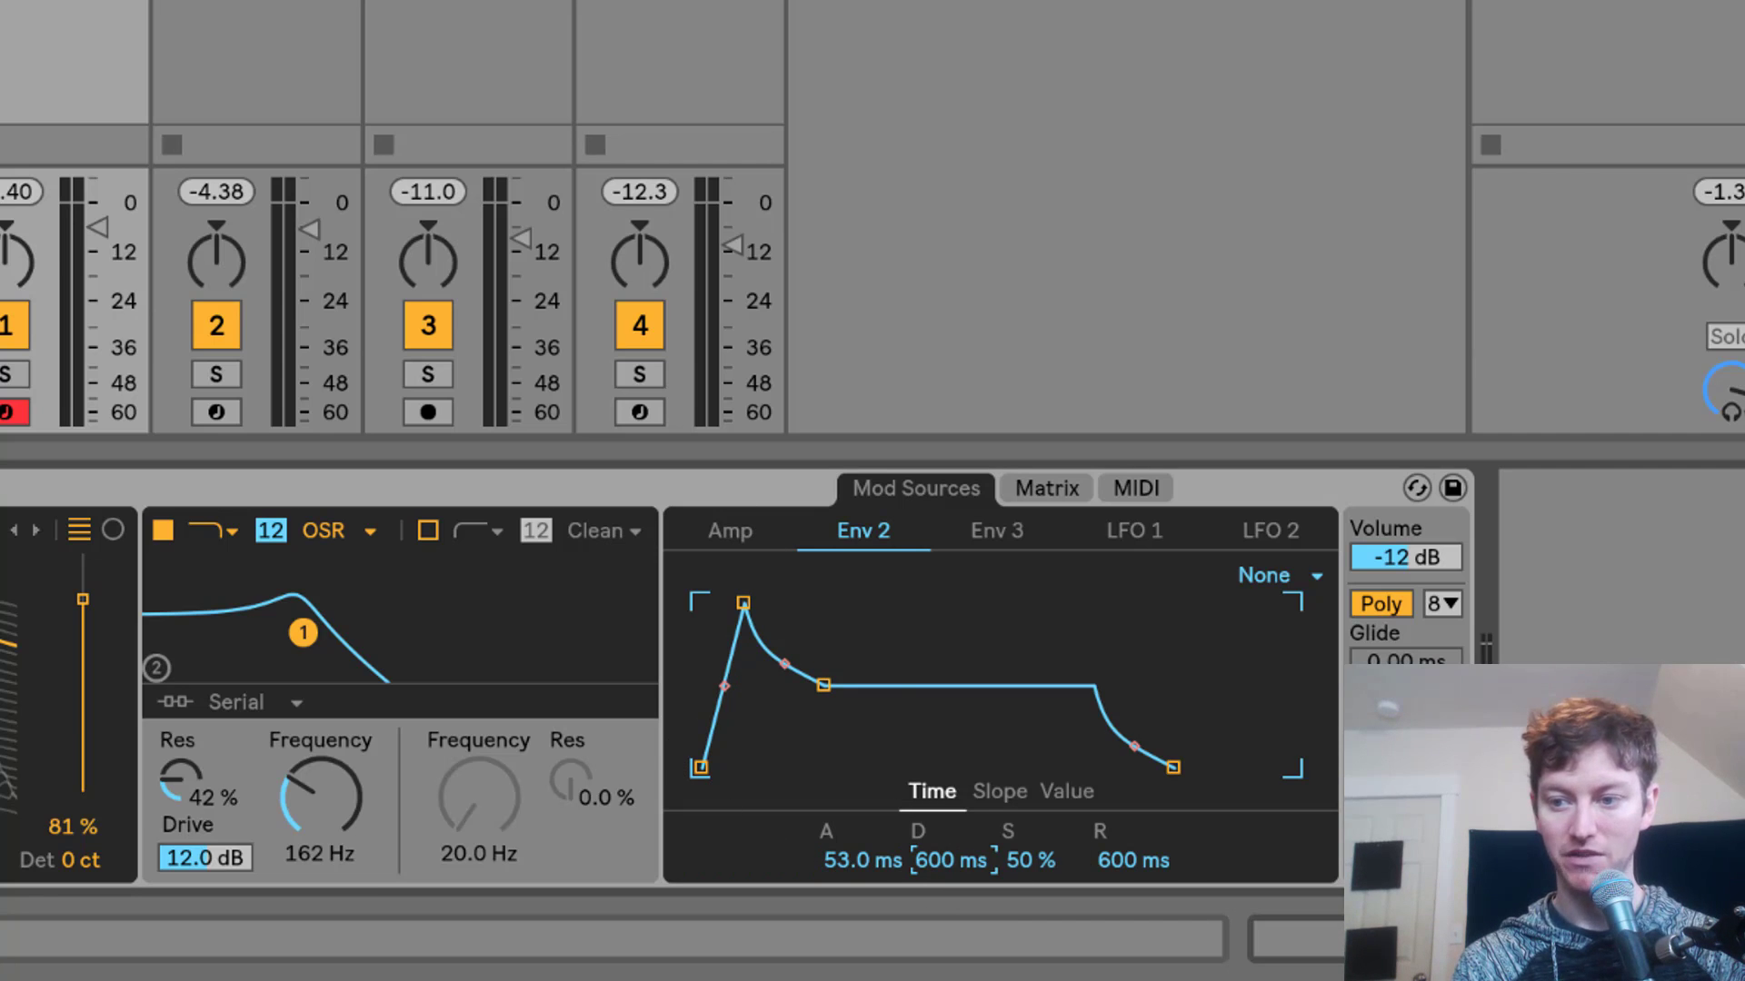
{"action": "type", "text": "2"}
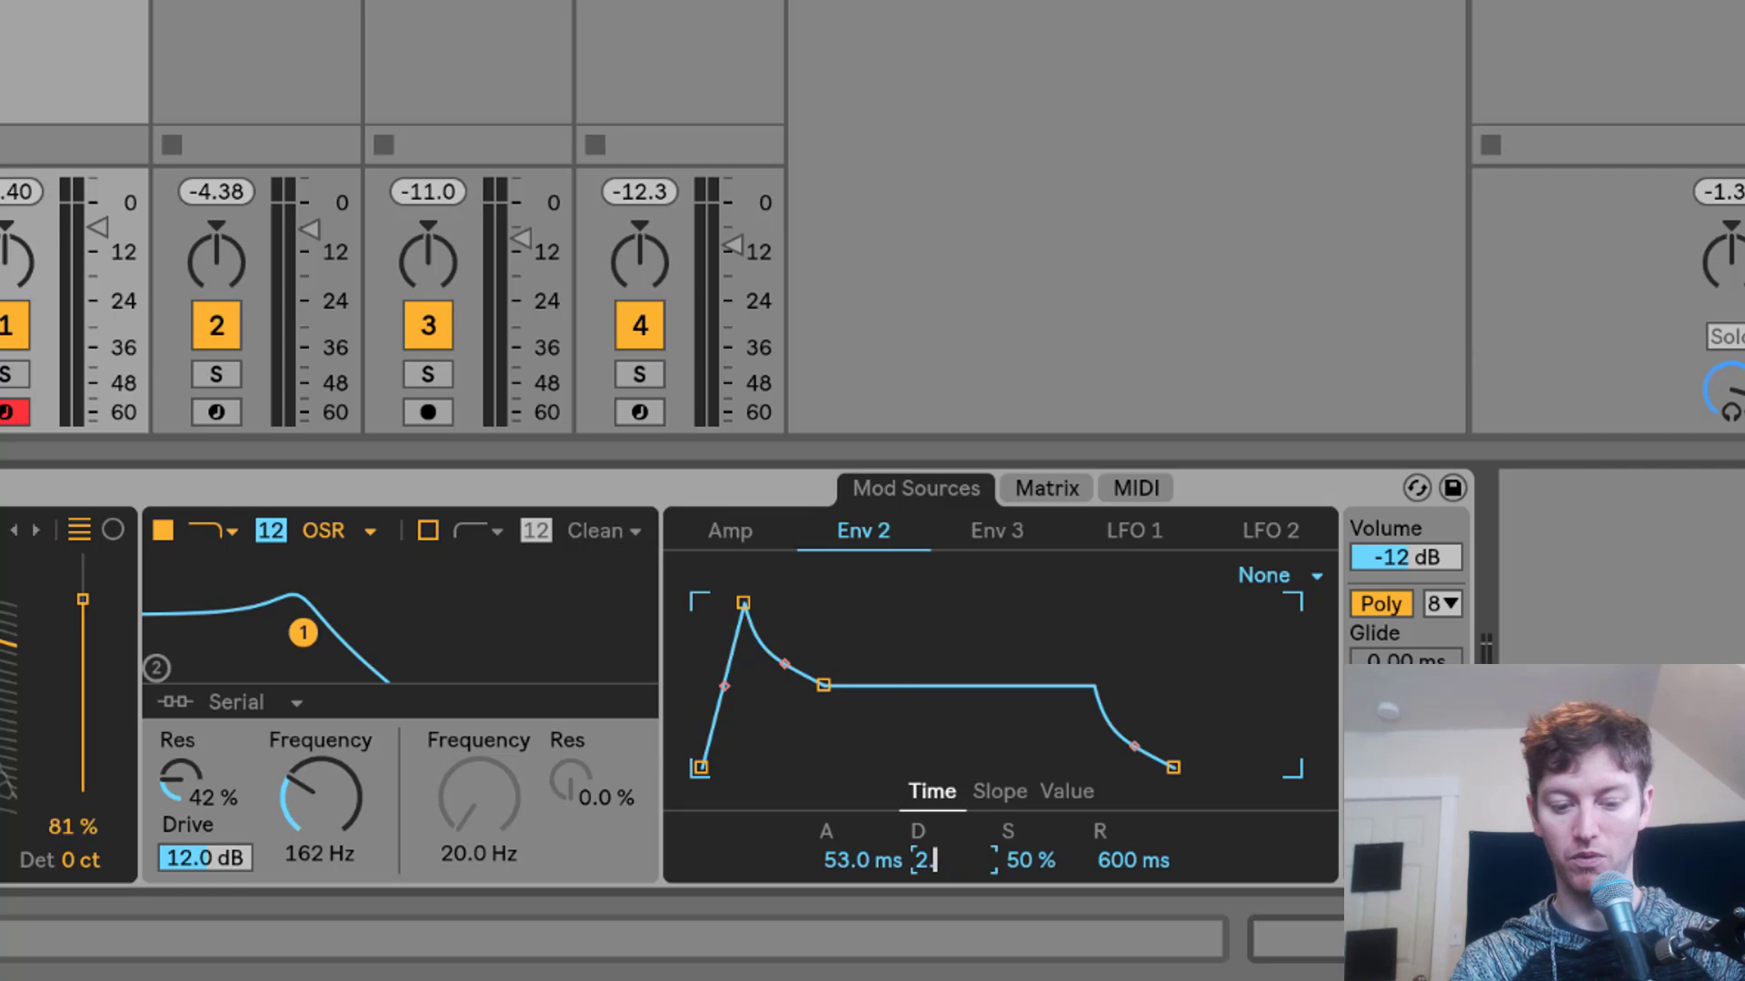
{"action": "type", "text": ".26"}
{"action": "key", "text": "Return"}
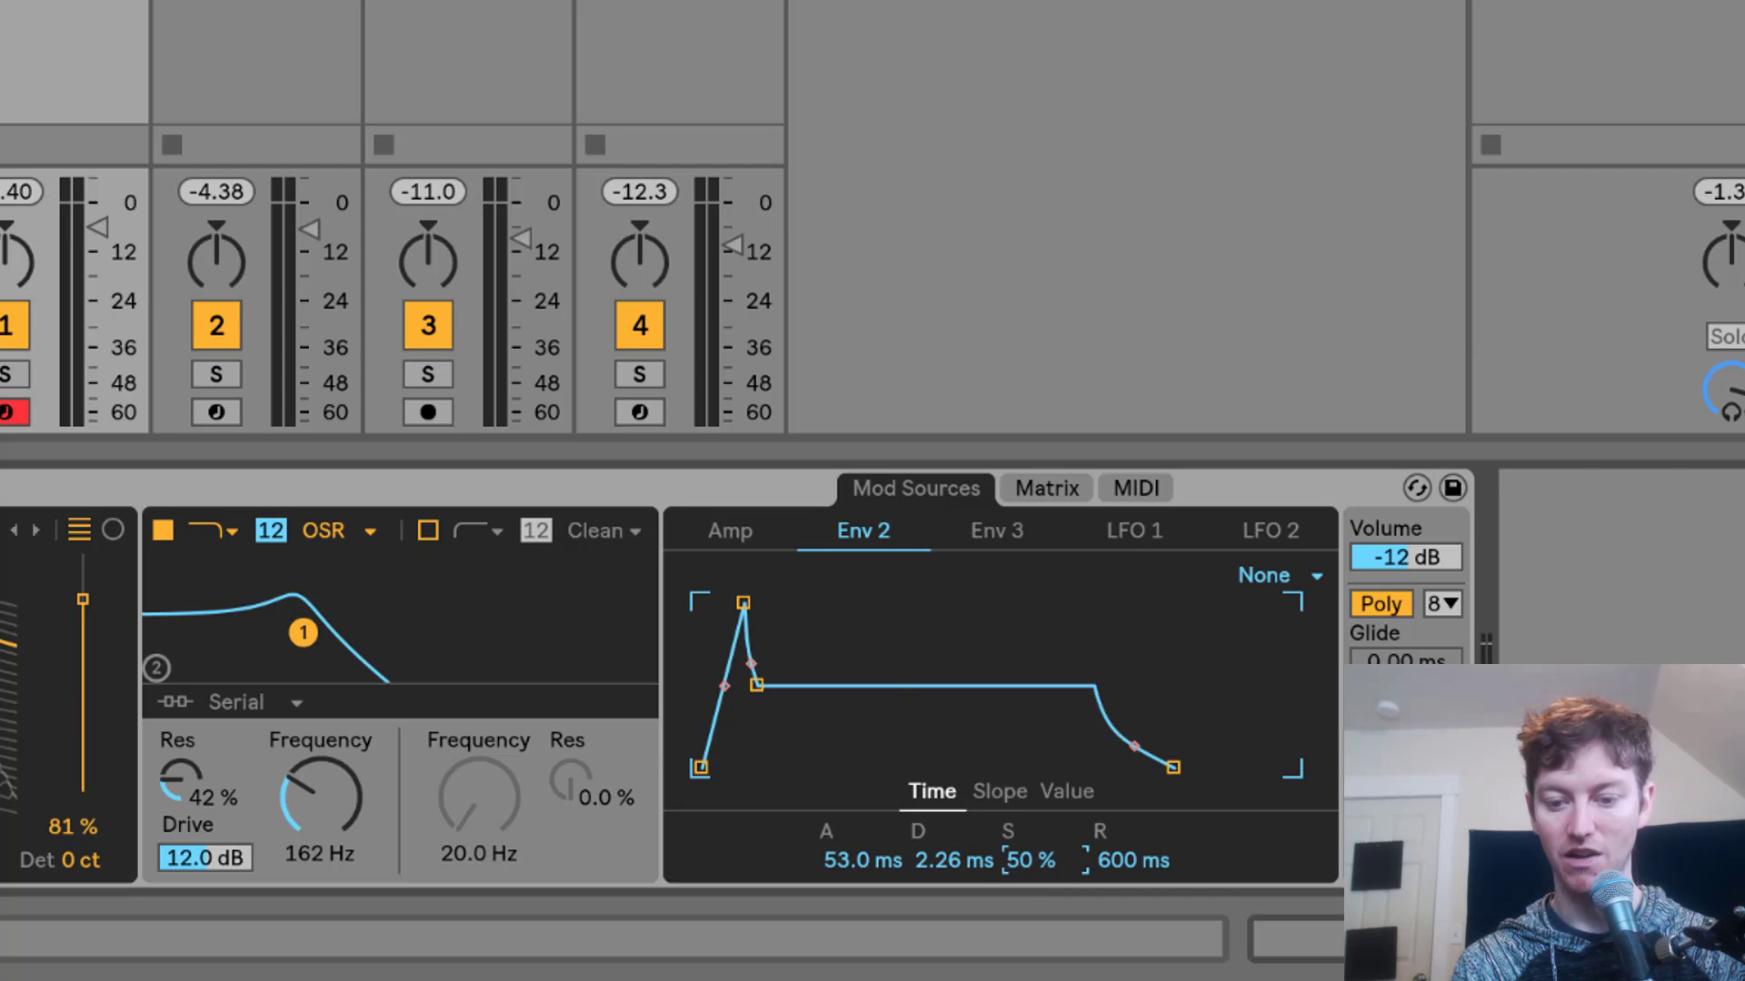
- Set Env 2 sustain to 0%, release to 2.00 ms, and a convex 2.09 s decay
{"action": "type", "text": "0"}
{"action": "key", "text": "Return"}
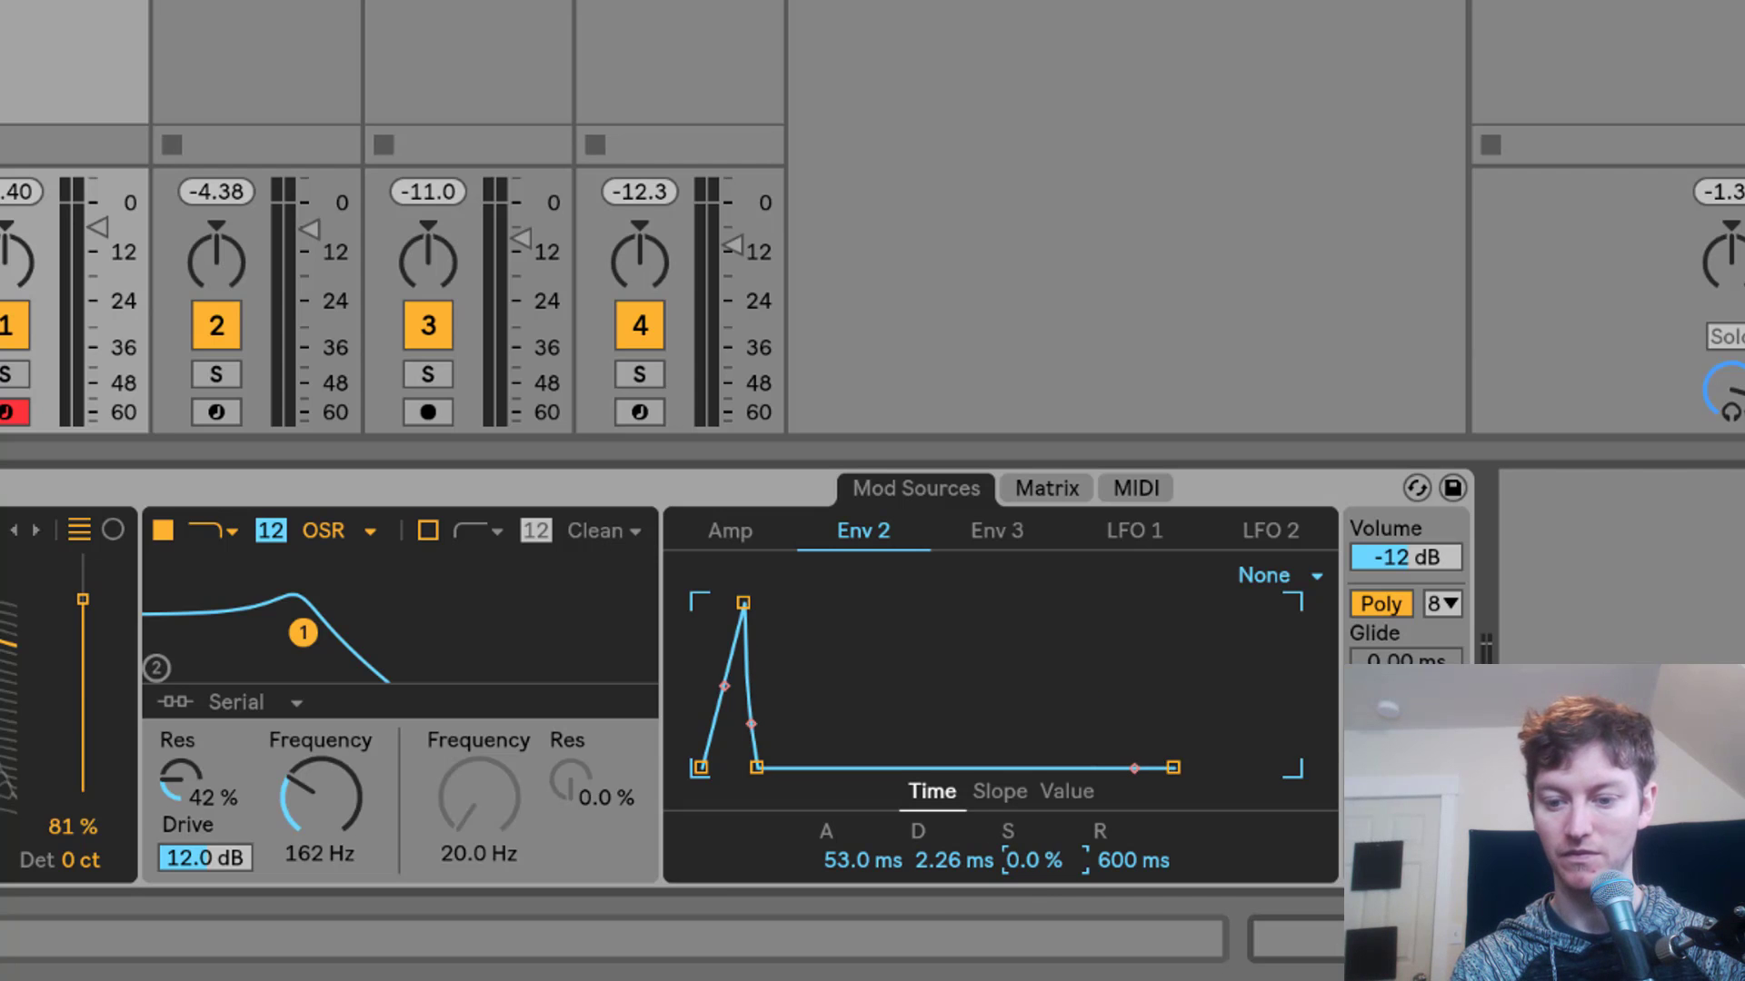
{"action": "mouse_move", "coordinate": [1131, 857]}
{"action": "left_mouse_down"}
{"action": "mouse_move", "coordinate": [1130, 964]}
{"action": "mouse_move", "coordinate": [1109, 866]}
{"action": "left_mouse_up"}
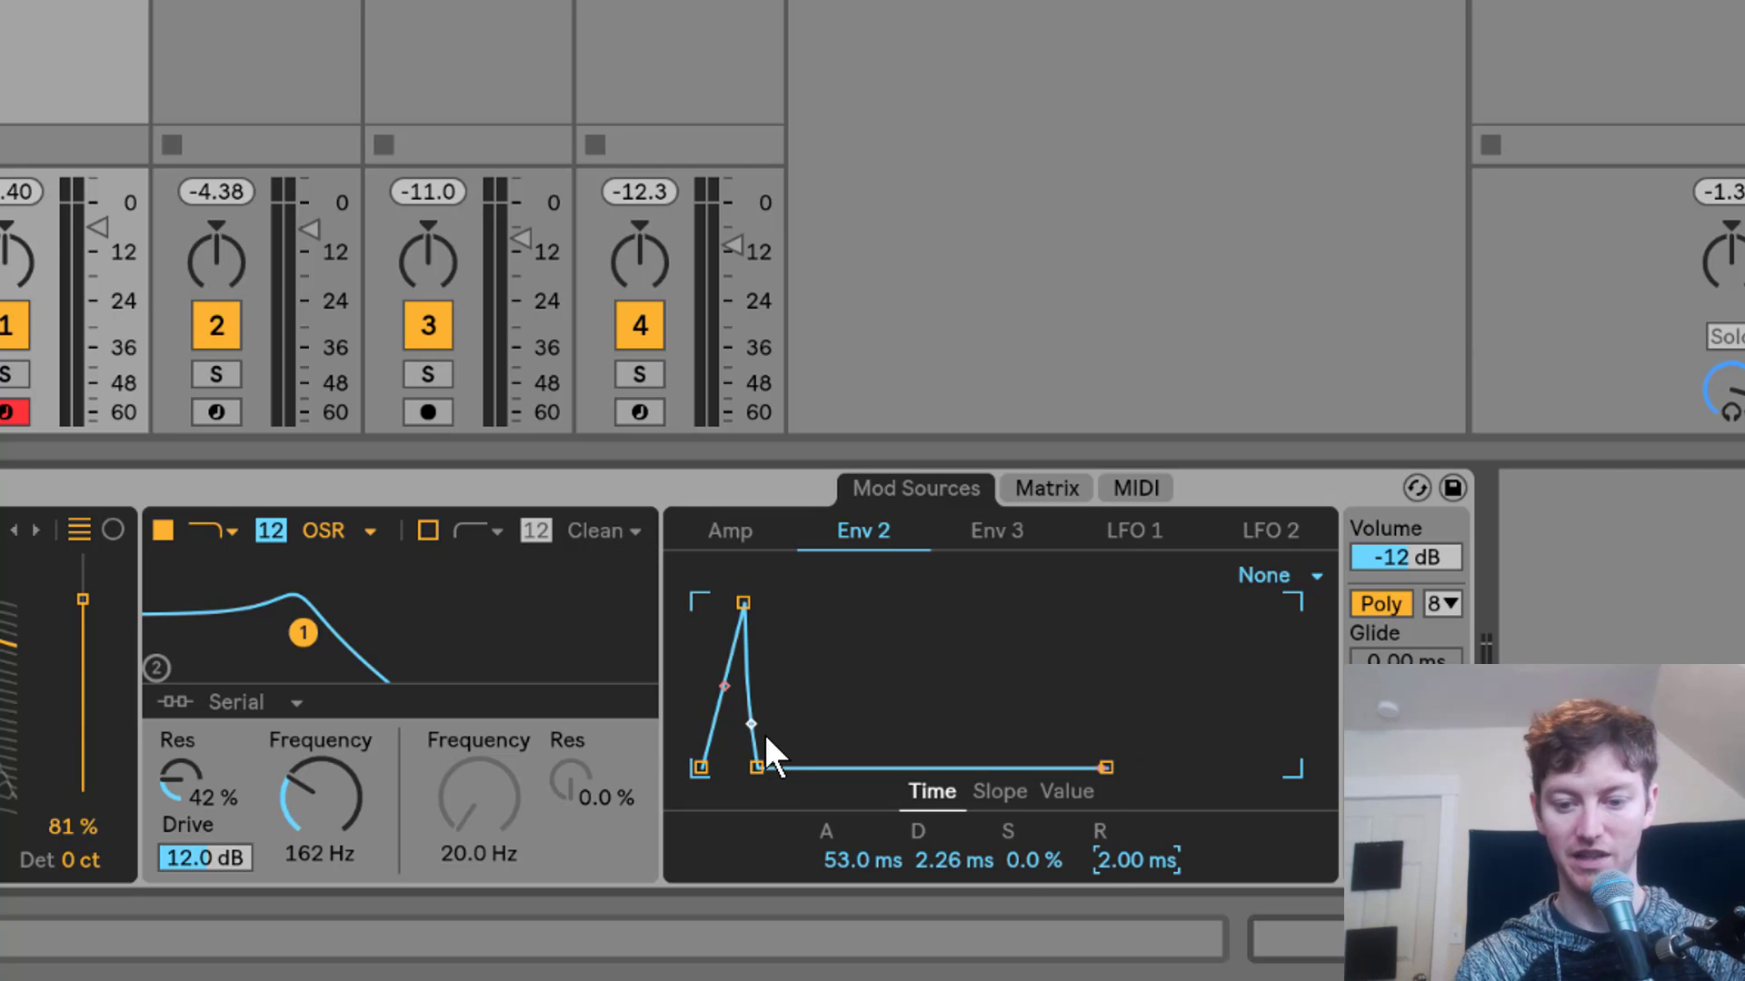
{"action": "left_click_drag", "start_coordinate": [757, 767], "coordinate": [866, 767]}
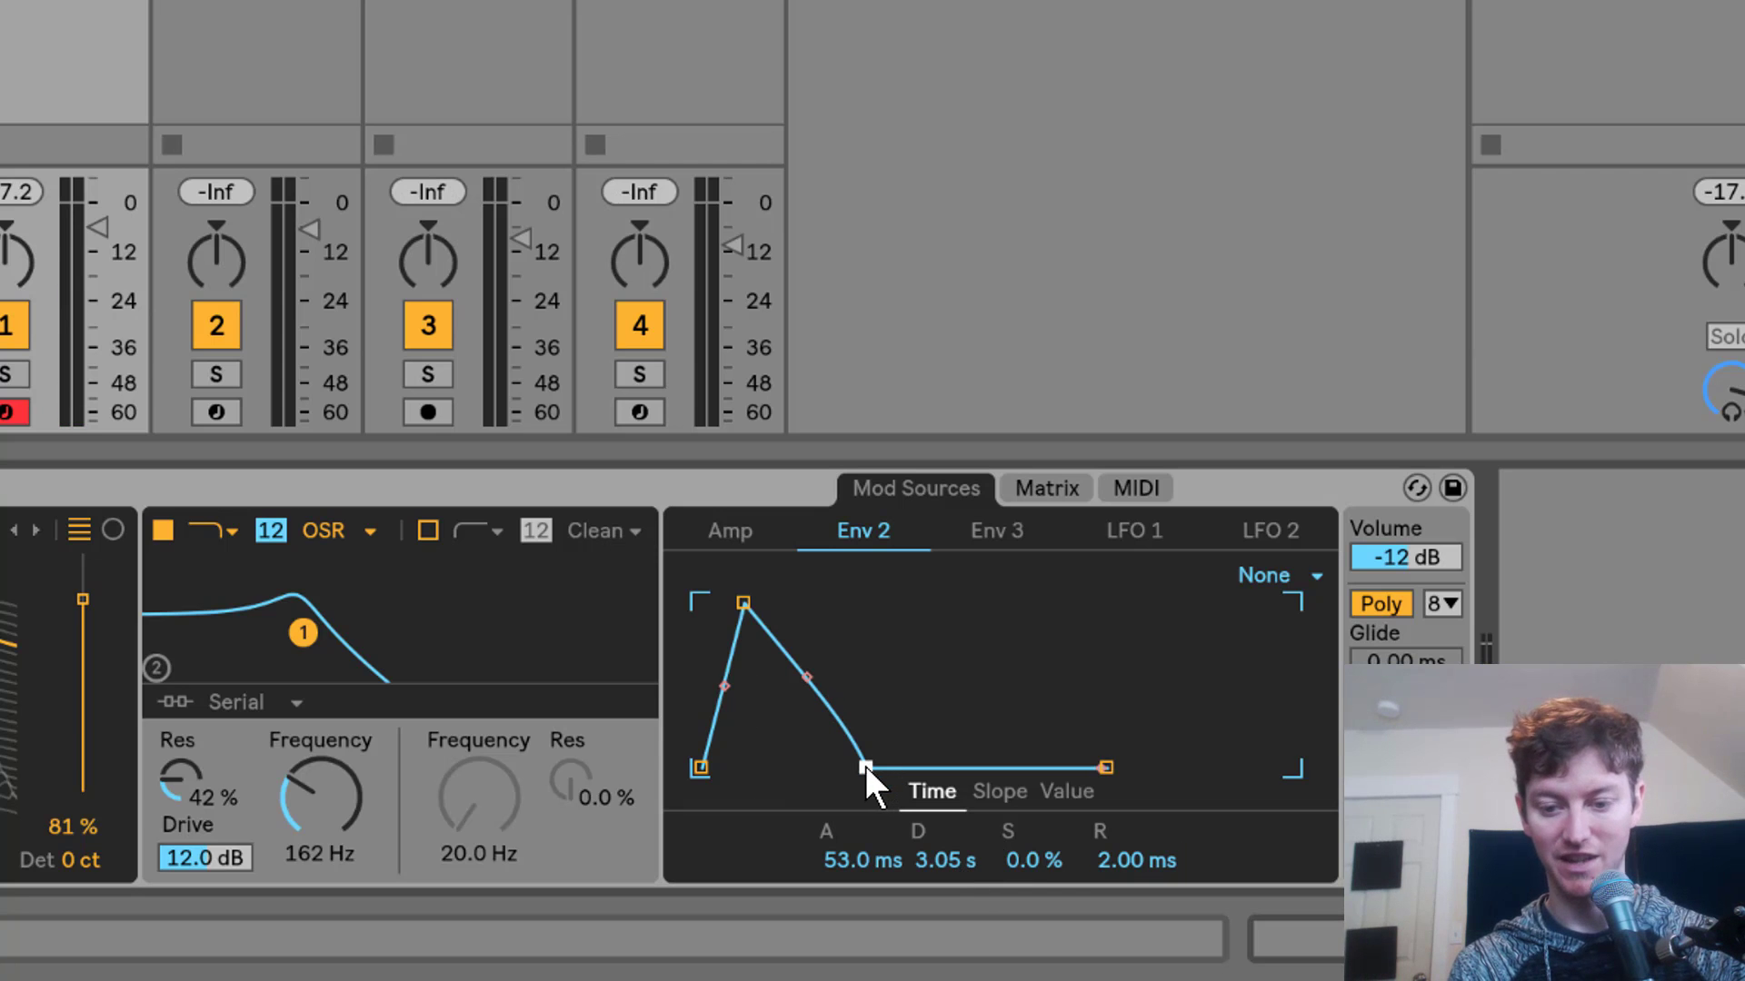
{"action": "left_click_drag", "start_coordinate": [865, 766], "coordinate": [855, 766]}
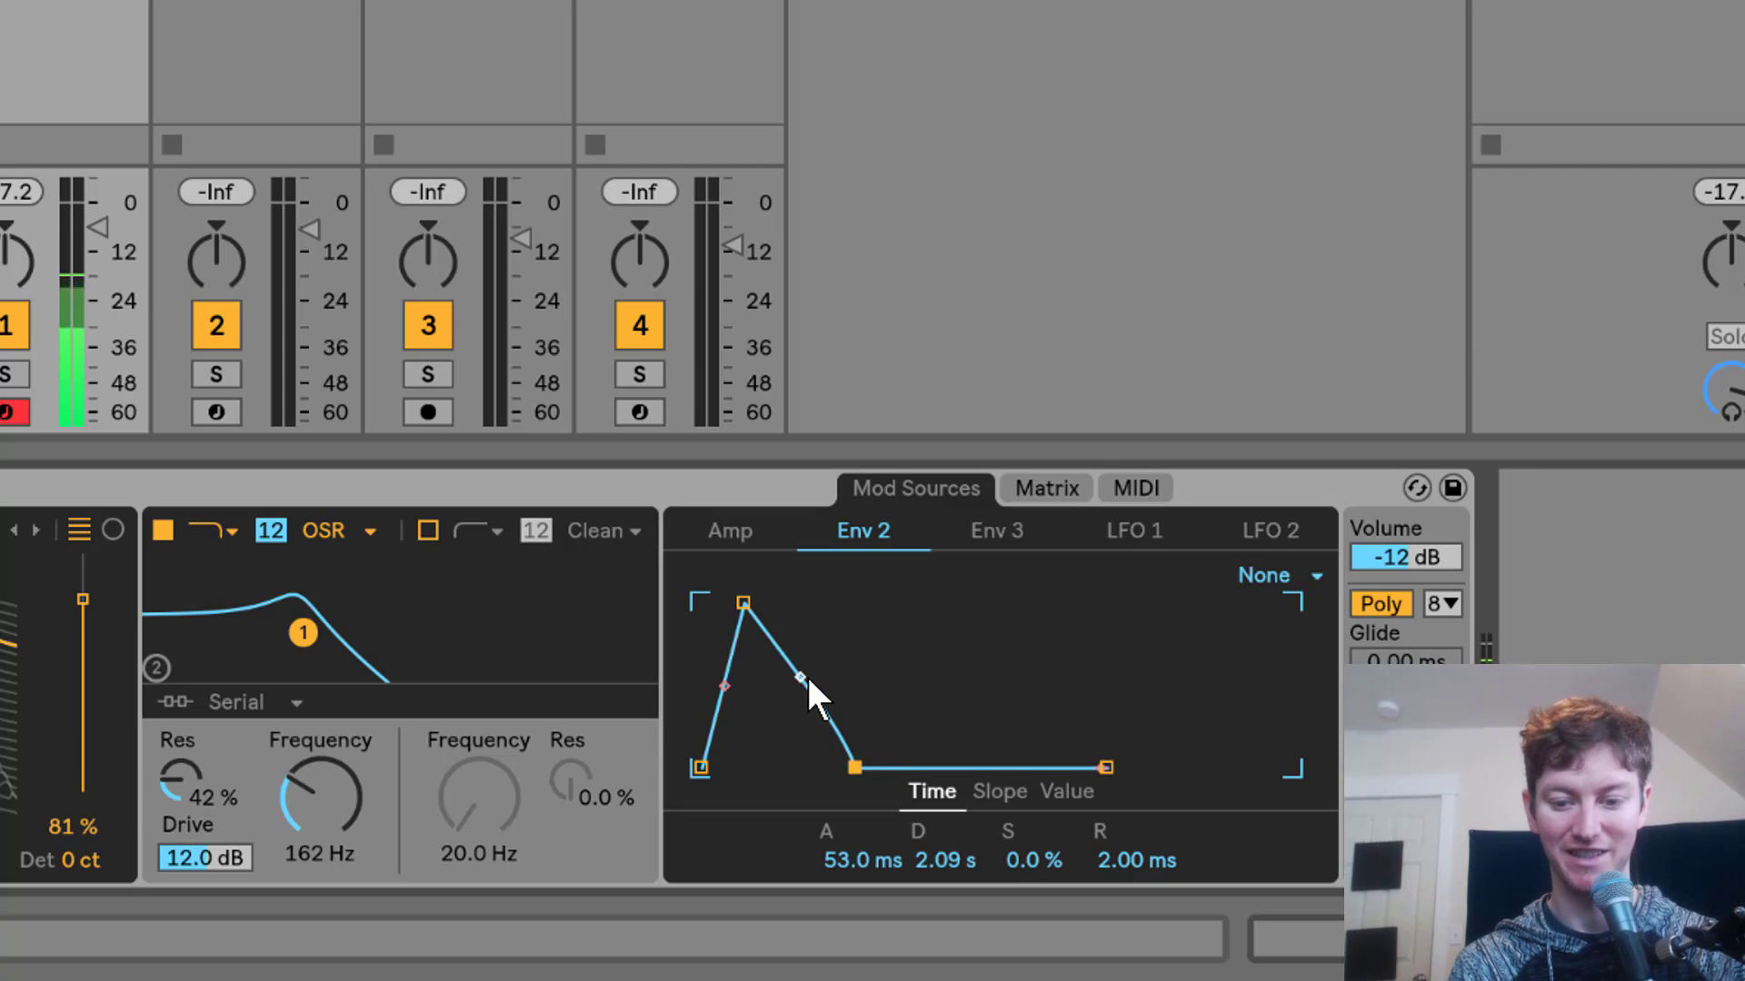
{"action": "left_click_drag", "start_coordinate": [805, 674], "coordinate": [847, 649]}
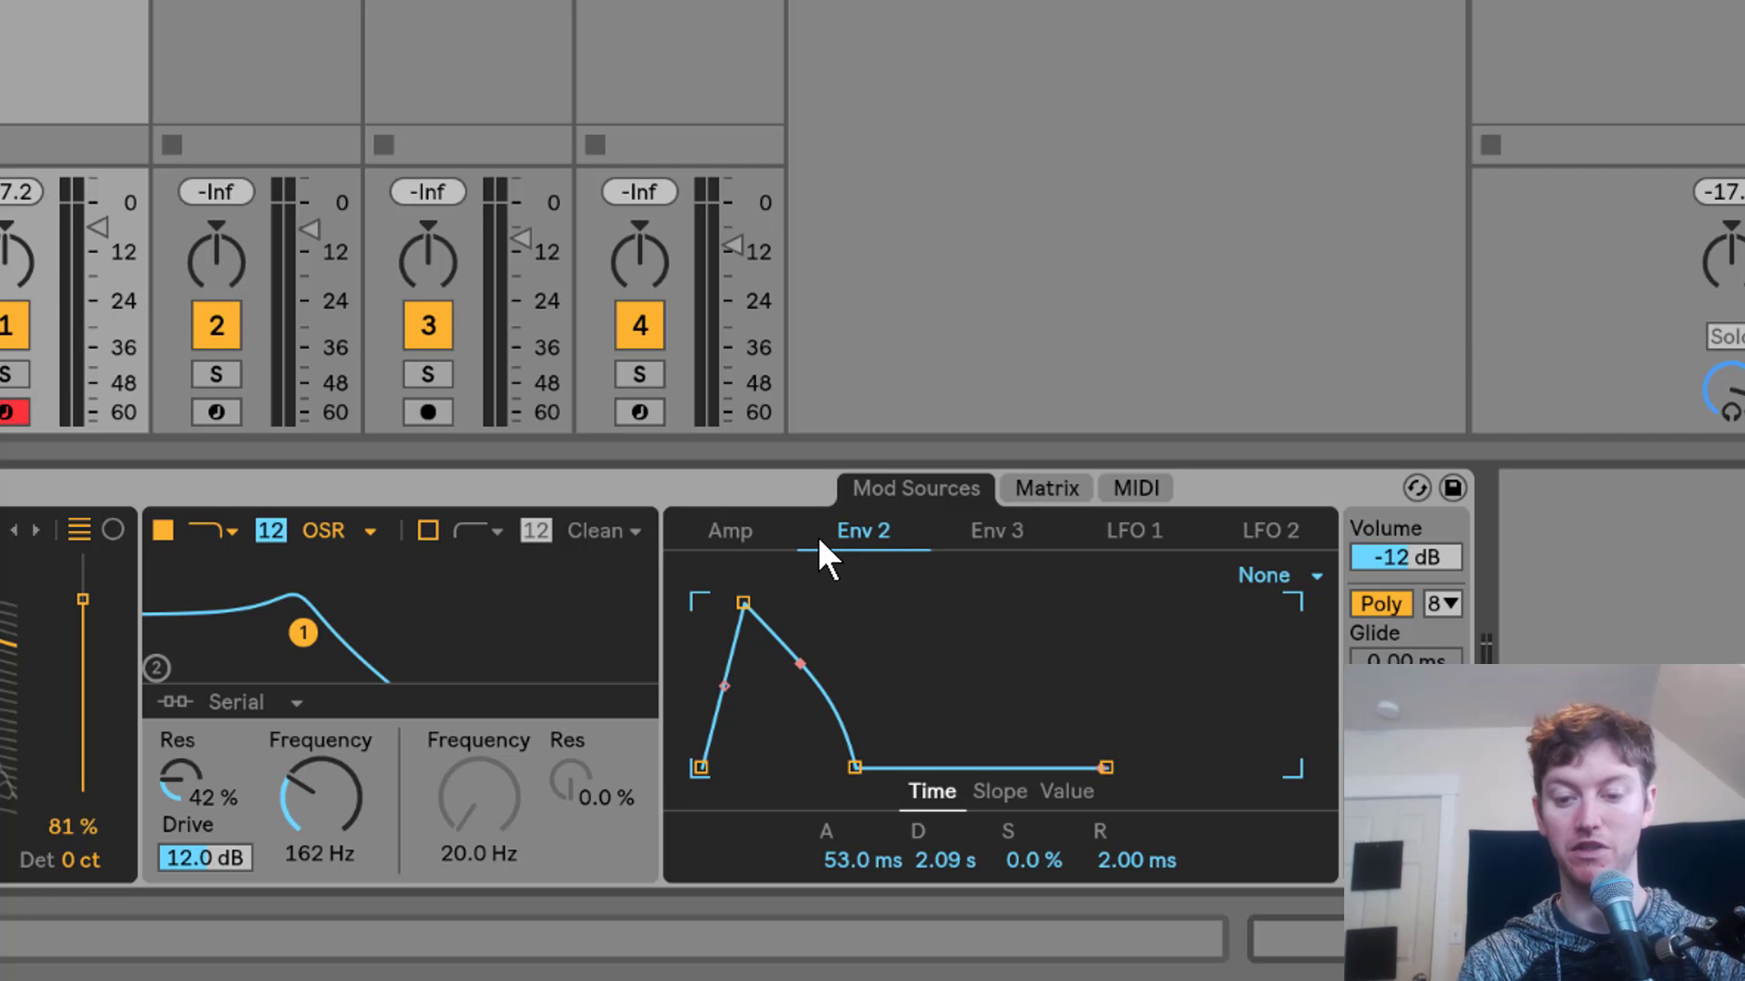
- In the modulation matrix, route Env 2 to Filter 1 Frequency at 100
{"action": "left_click", "coordinate": [746, 539]}
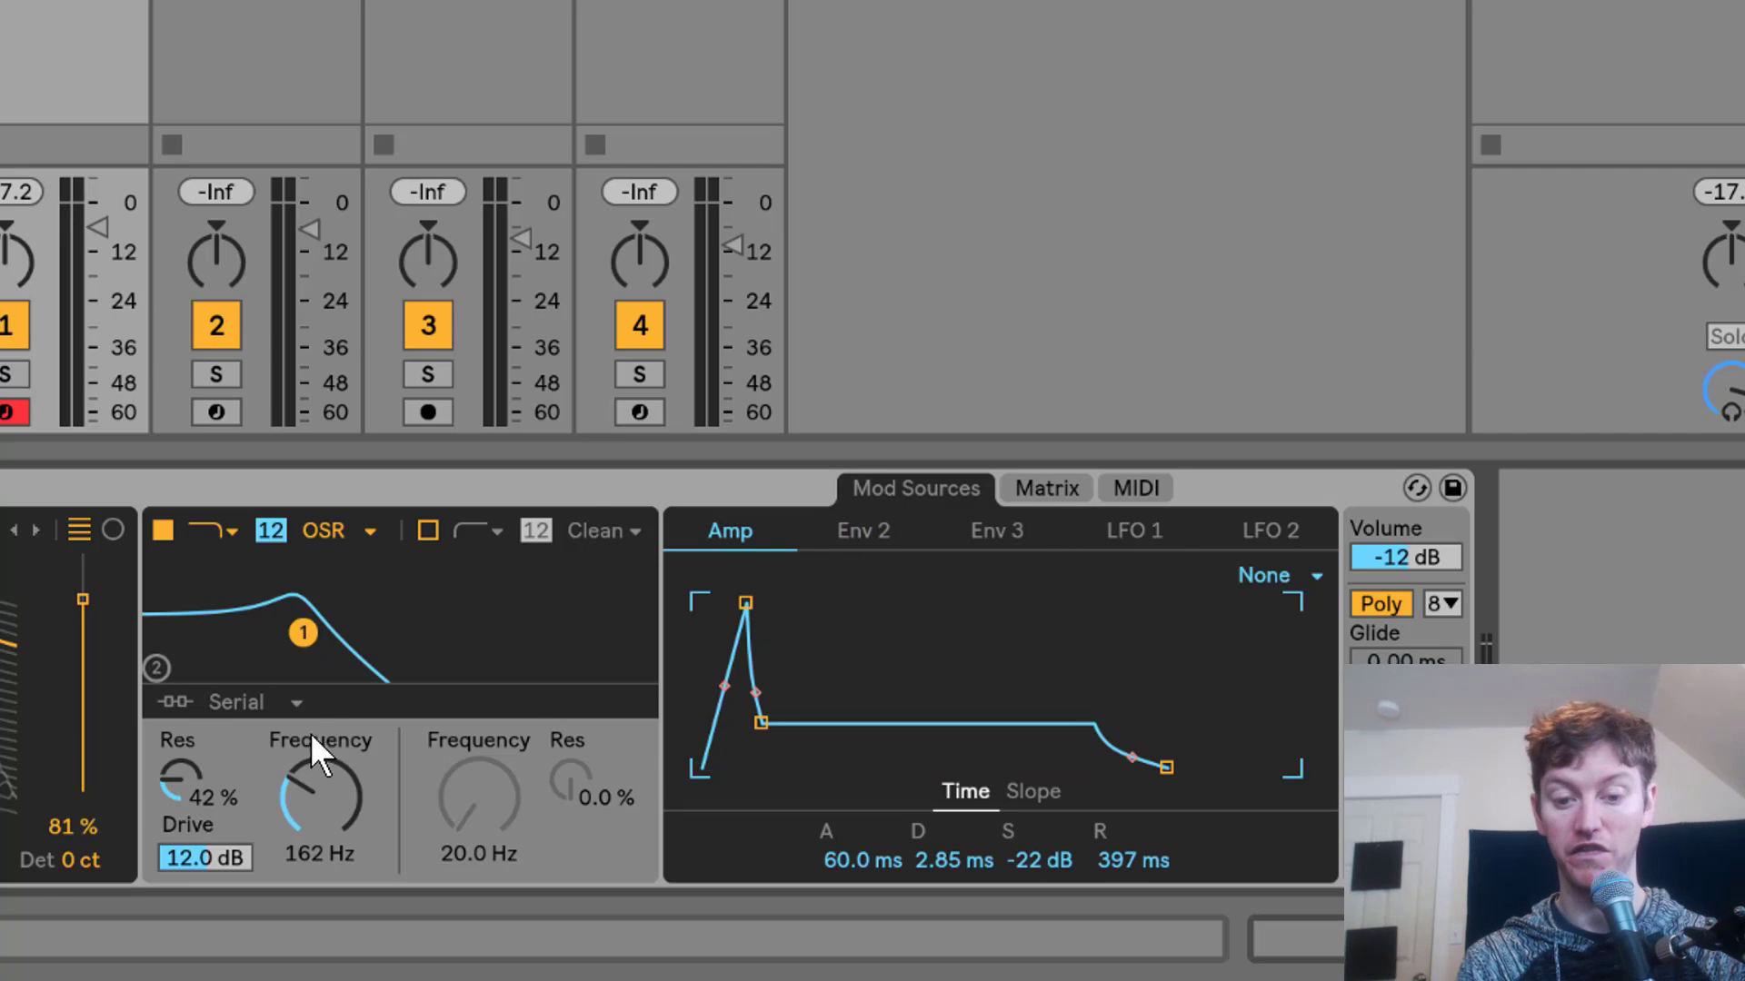
{"action": "left_click", "coordinate": [1035, 486]}
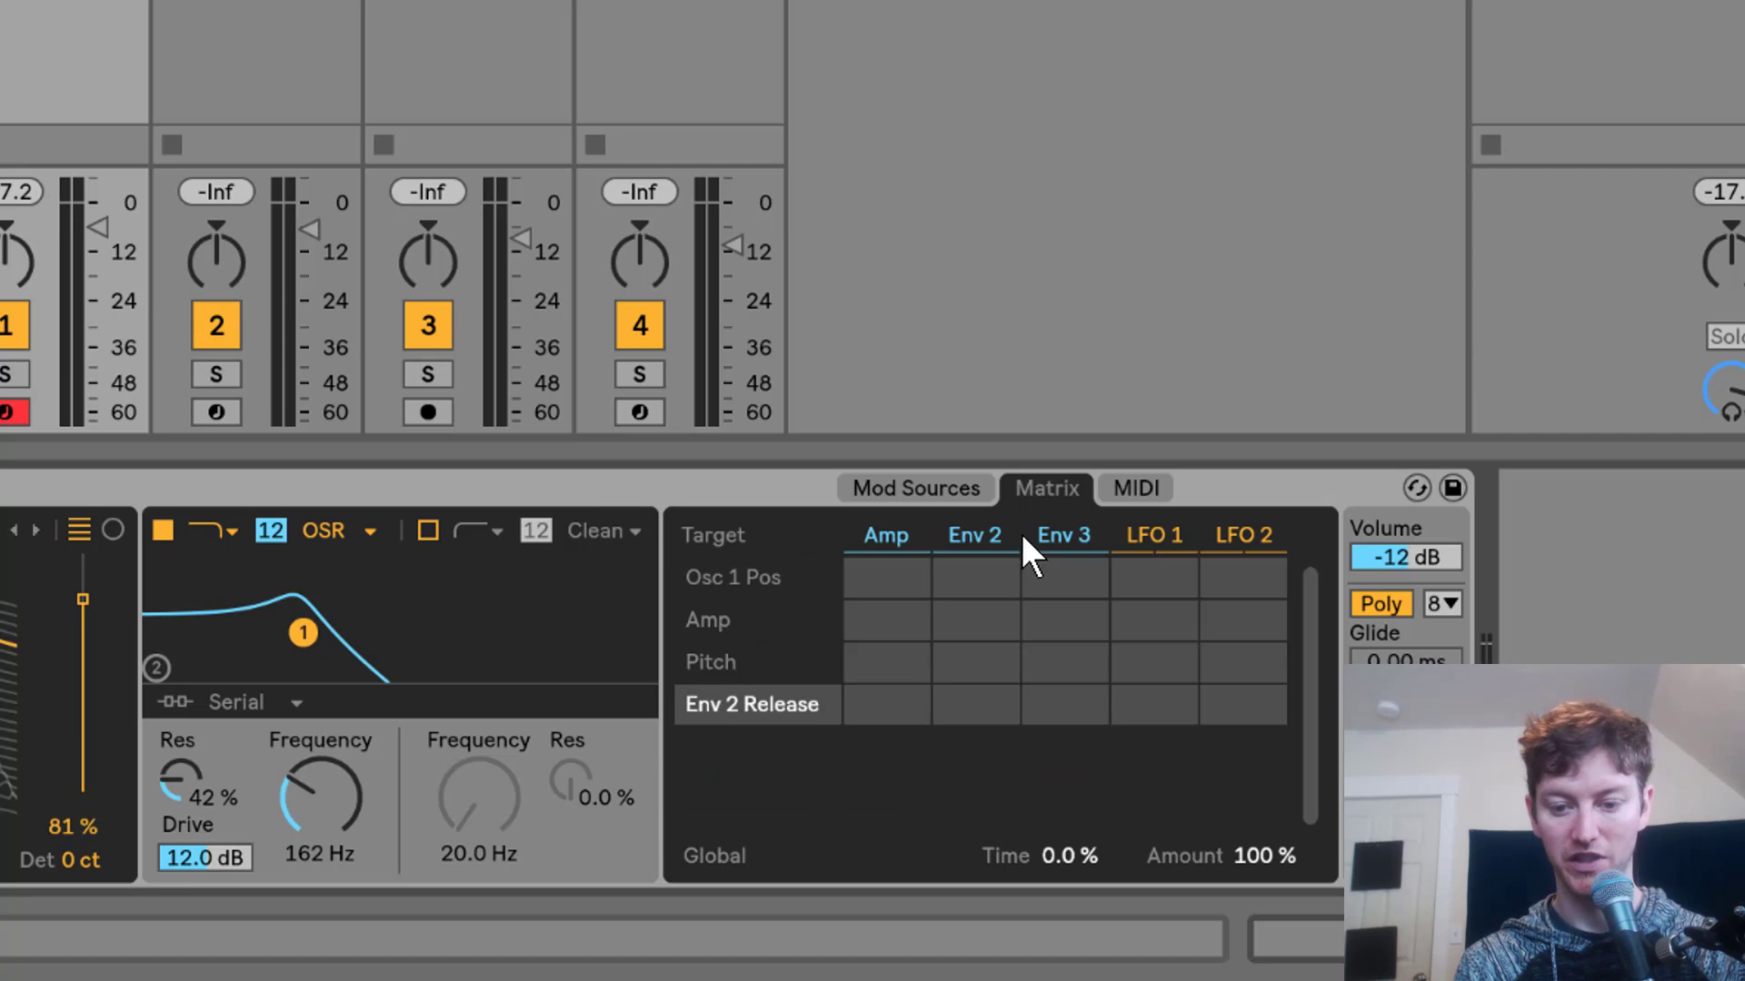
{"action": "left_click", "coordinate": [350, 778]}
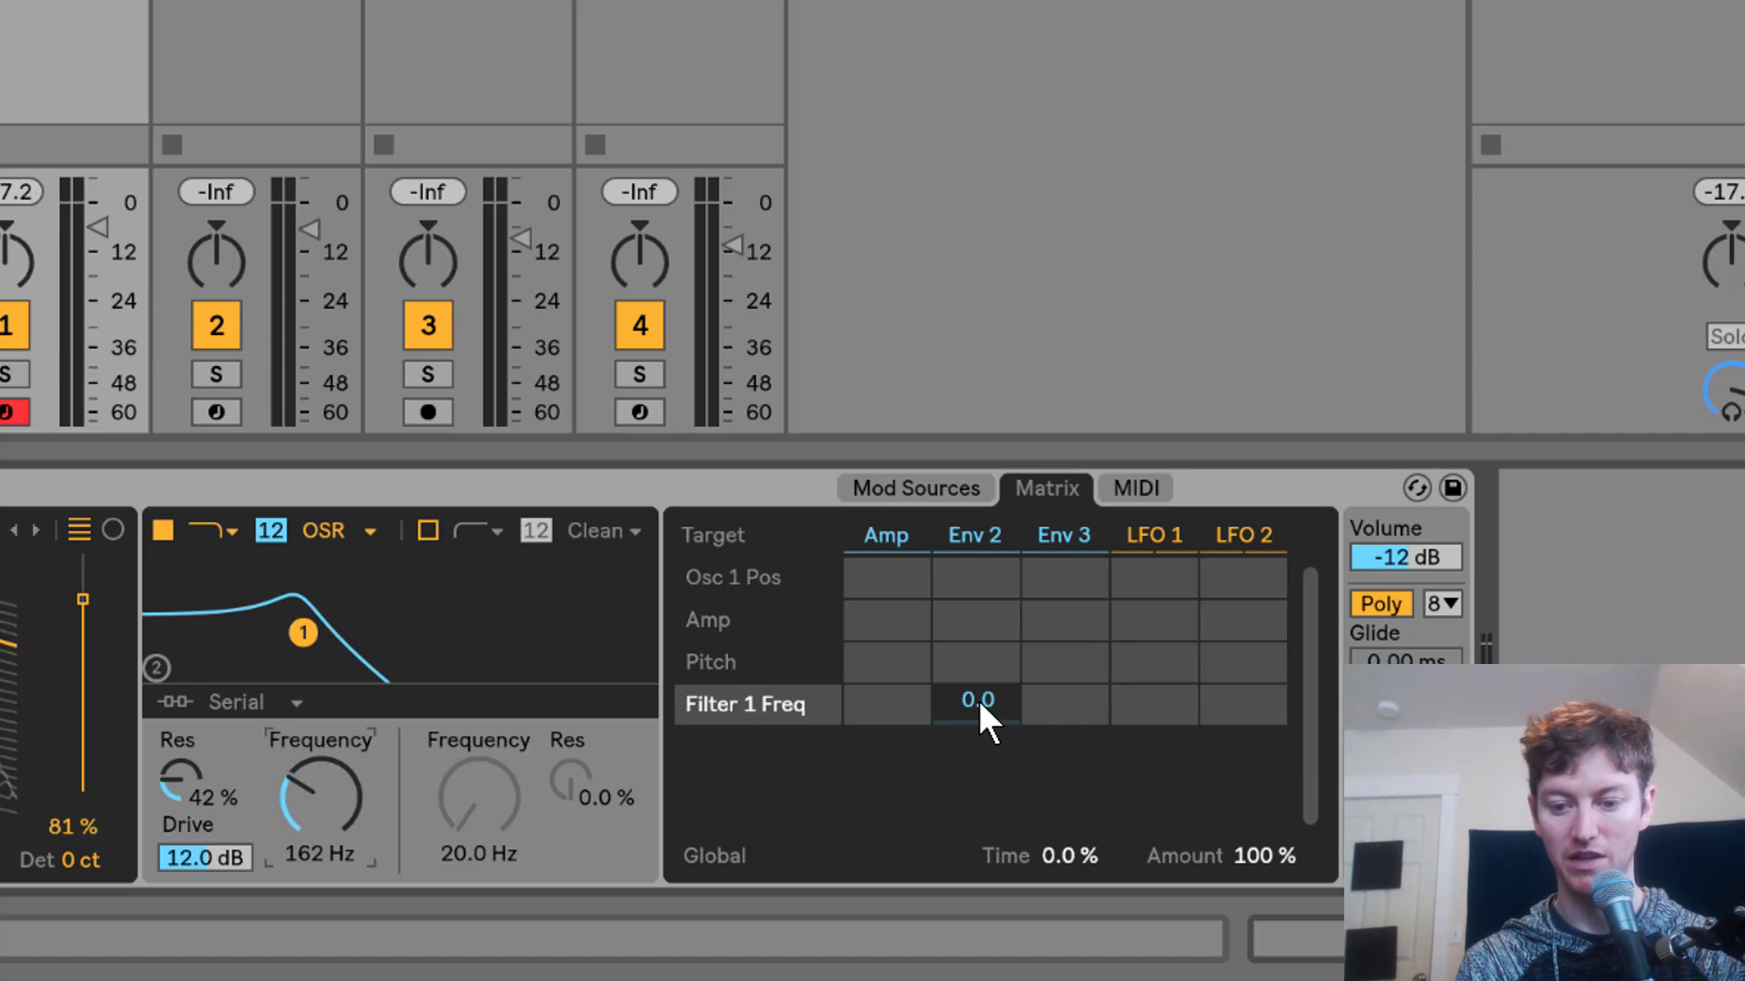
{"action": "left_click_drag", "start_coordinate": [978, 696], "coordinate": [977, 563]}
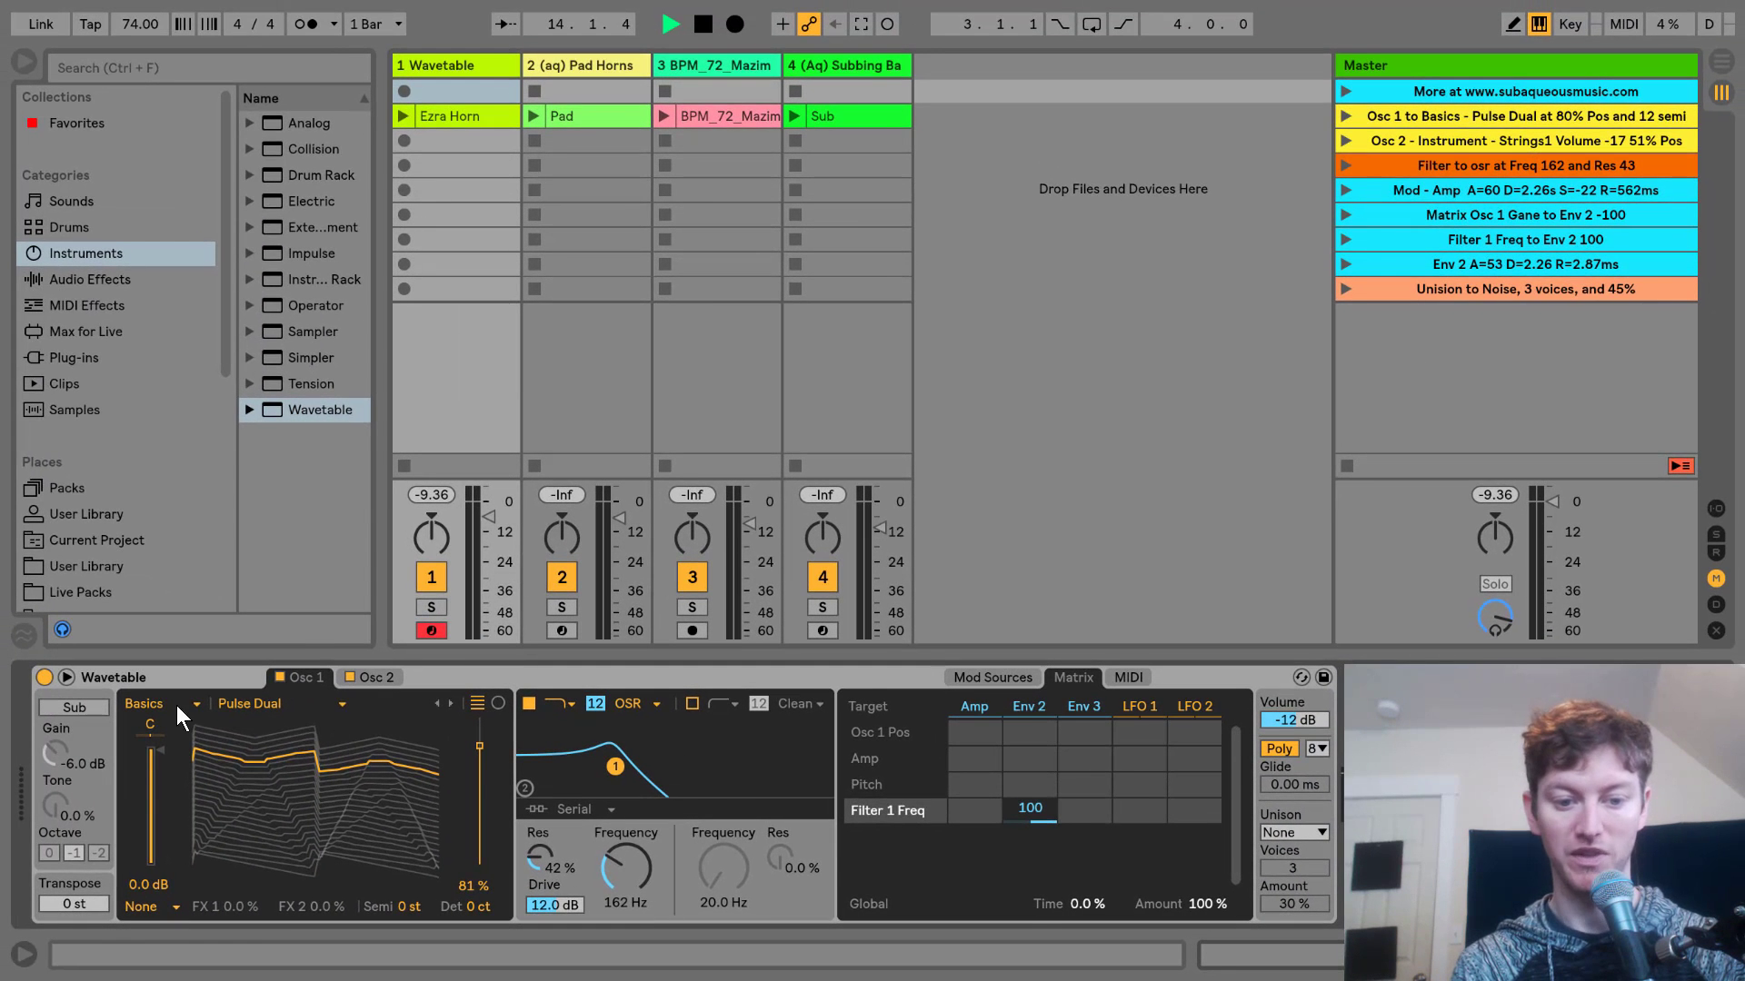
- Route Env 2 to Osc 1 Gain at an amount of -33
{"action": "left_click", "coordinate": [152, 754]}
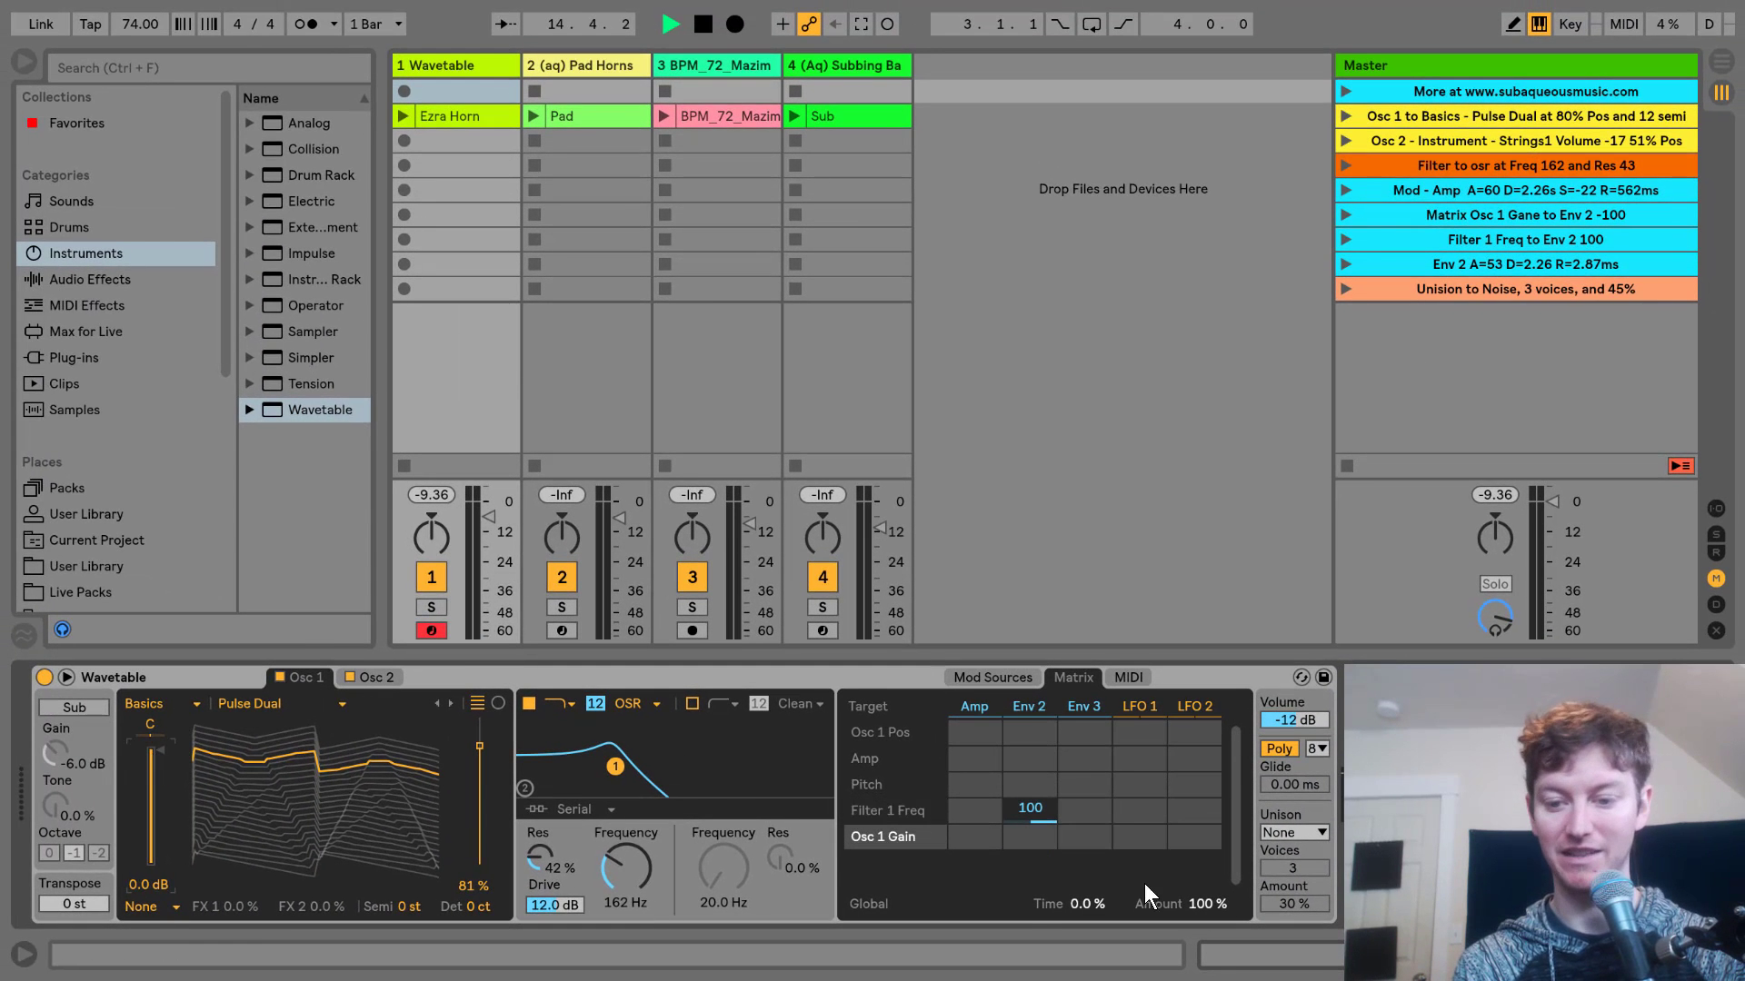
{"action": "left_click_drag", "start_coordinate": [1032, 845], "coordinate": [1032, 937]}
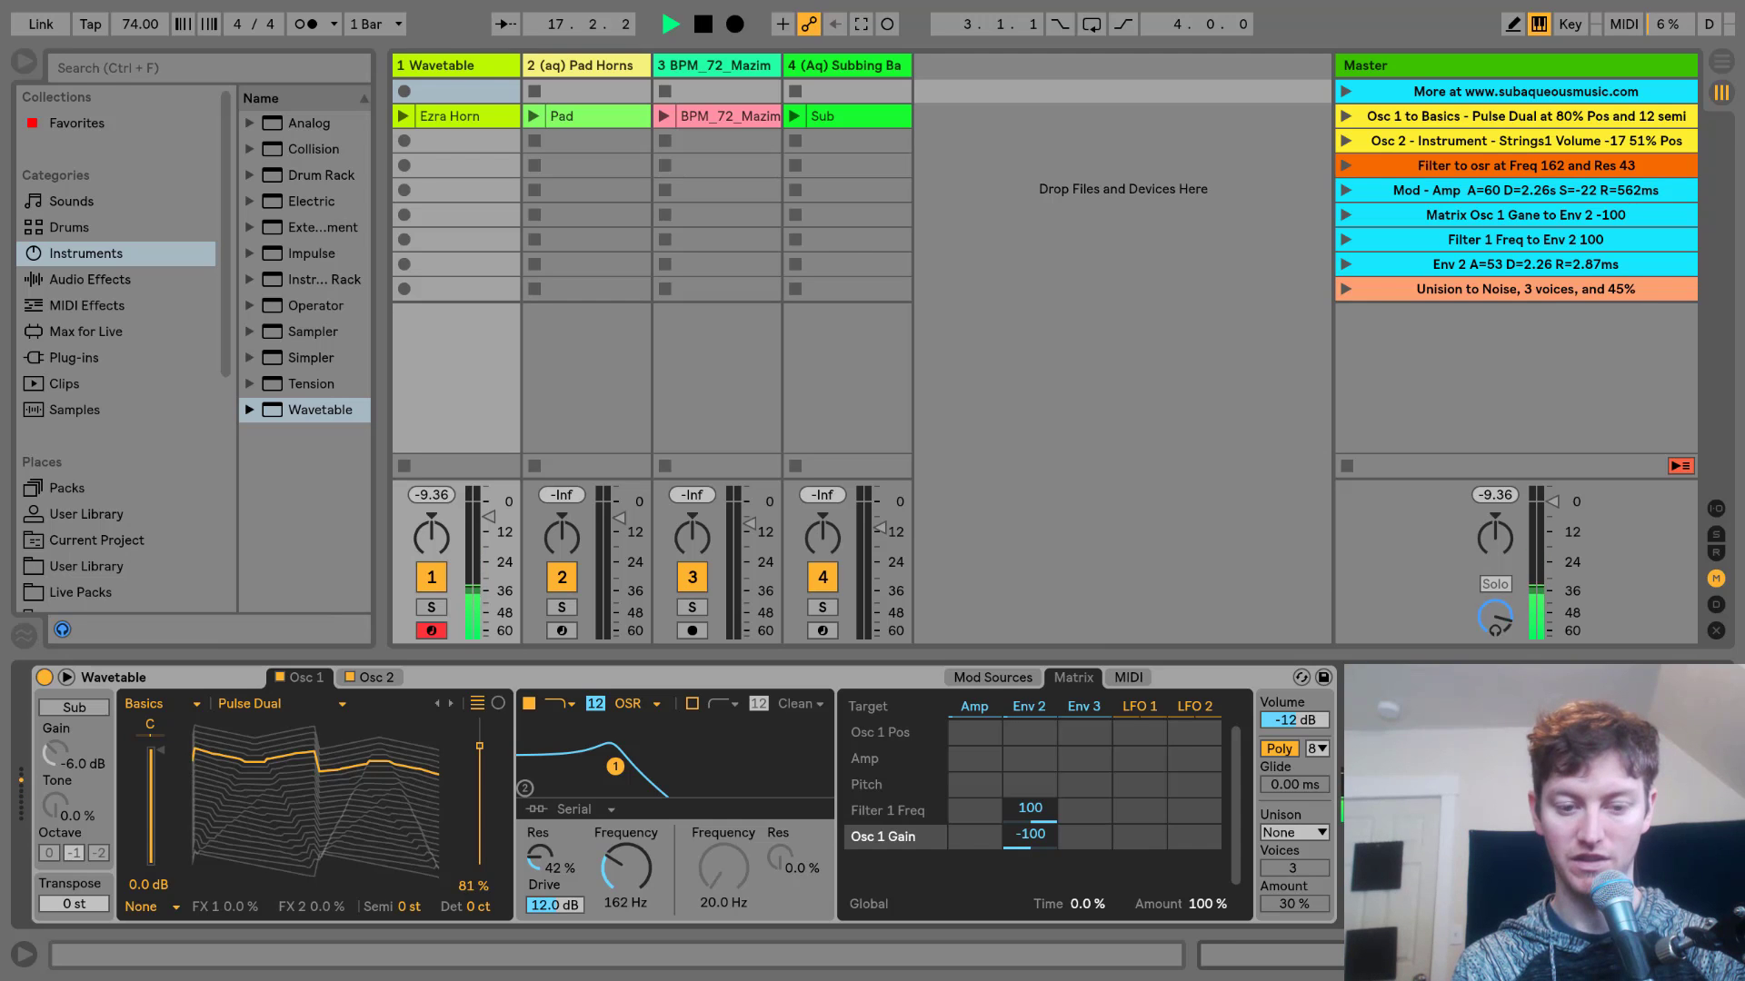
{"action": "left_click_drag", "start_coordinate": [1031, 834], "coordinate": [1031, 790]}
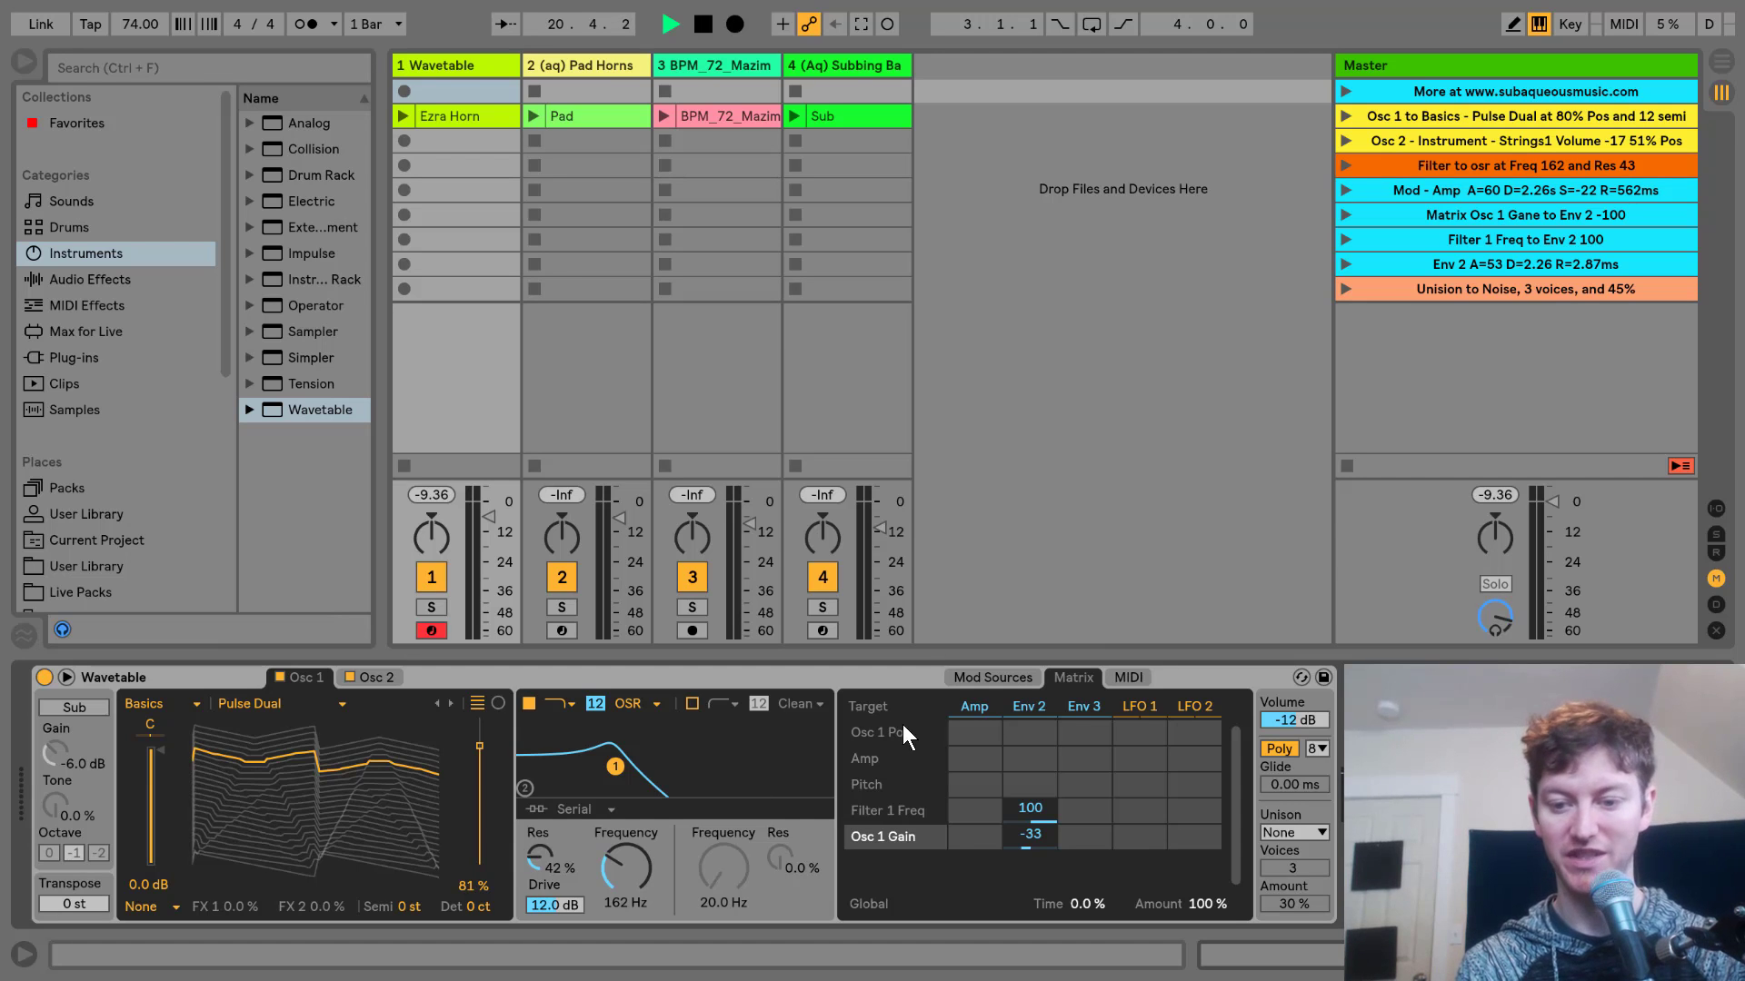
- Set unison to Noise at 58%, reset Env 2→Osc 1 Gain to -100, and audition the scene
{"action": "left_click", "coordinate": [1293, 833]}
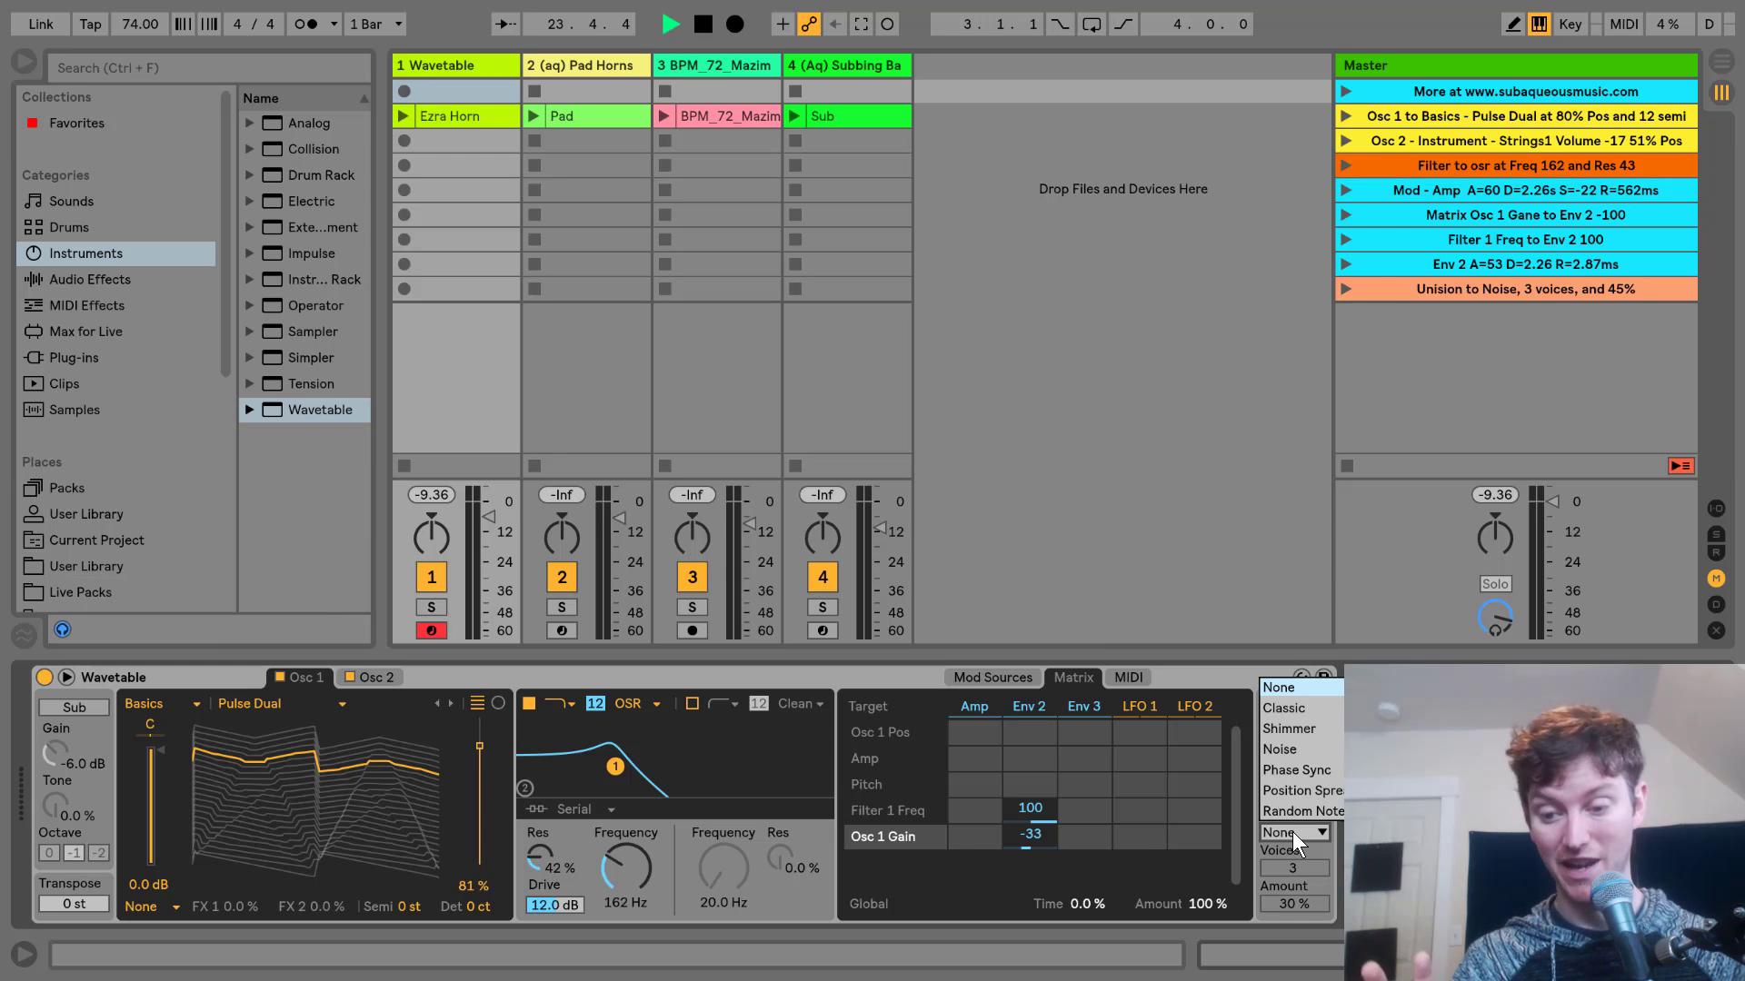
{"action": "left_click", "coordinate": [1296, 755]}
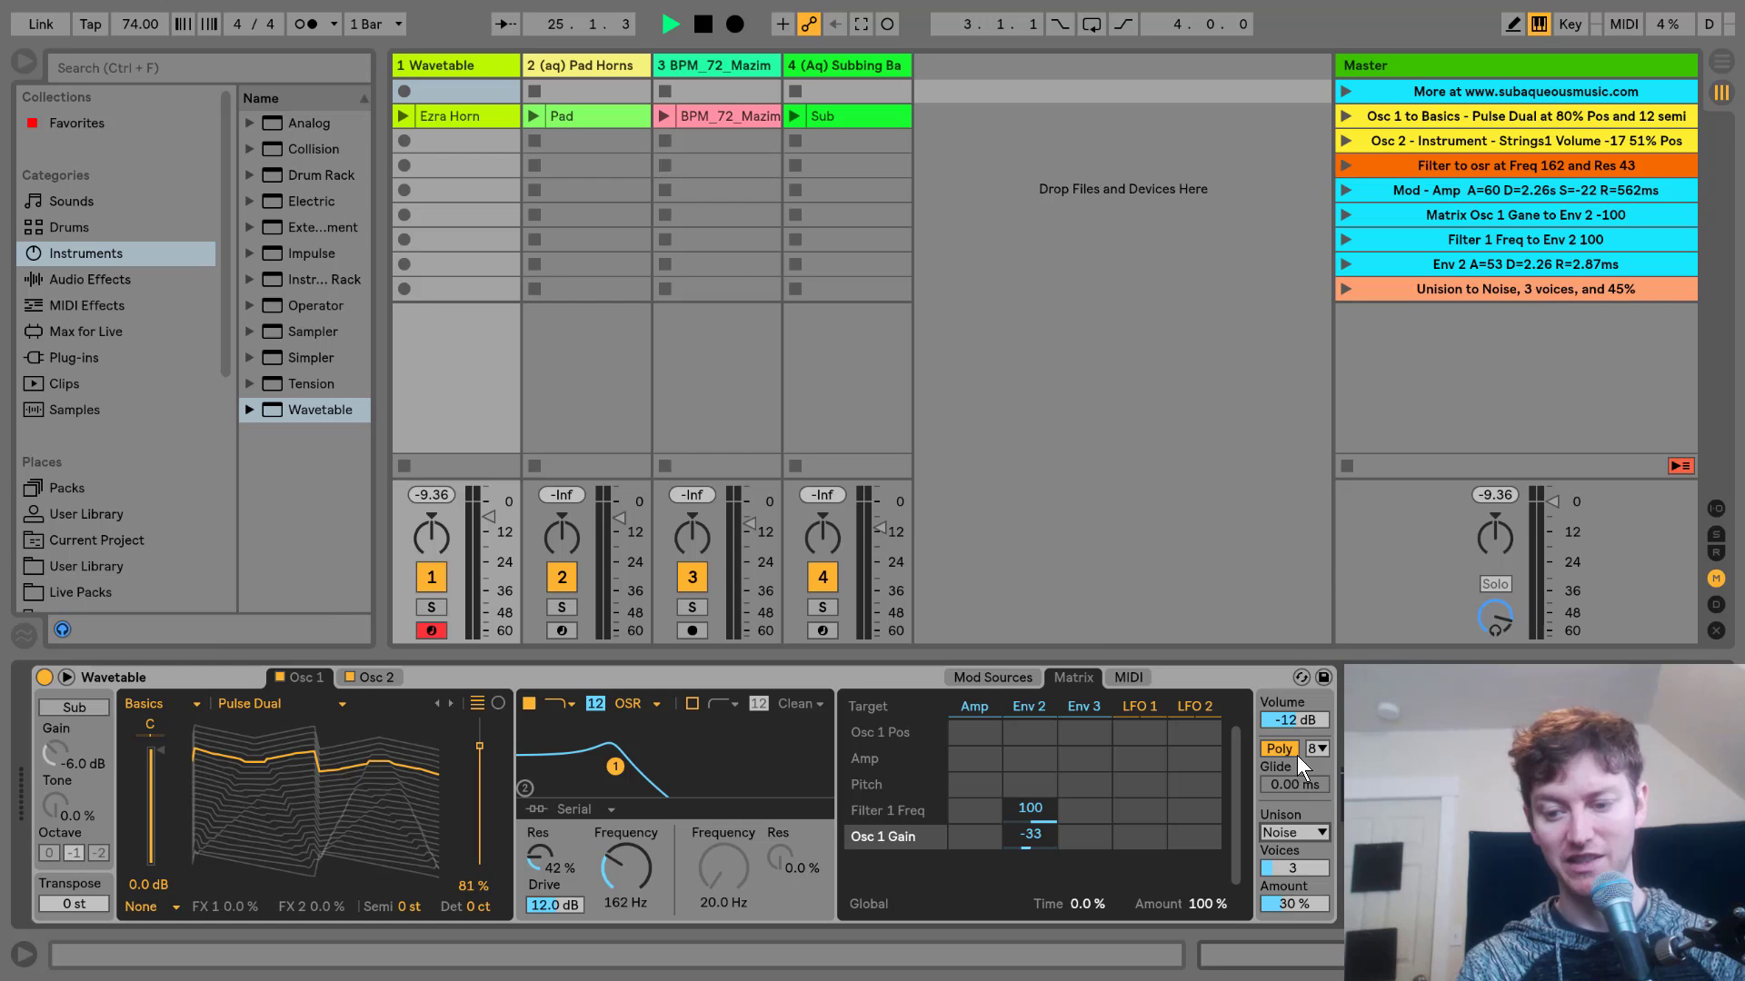
{"action": "left_click_drag", "start_coordinate": [1288, 906], "coordinate": [1287, 878]}
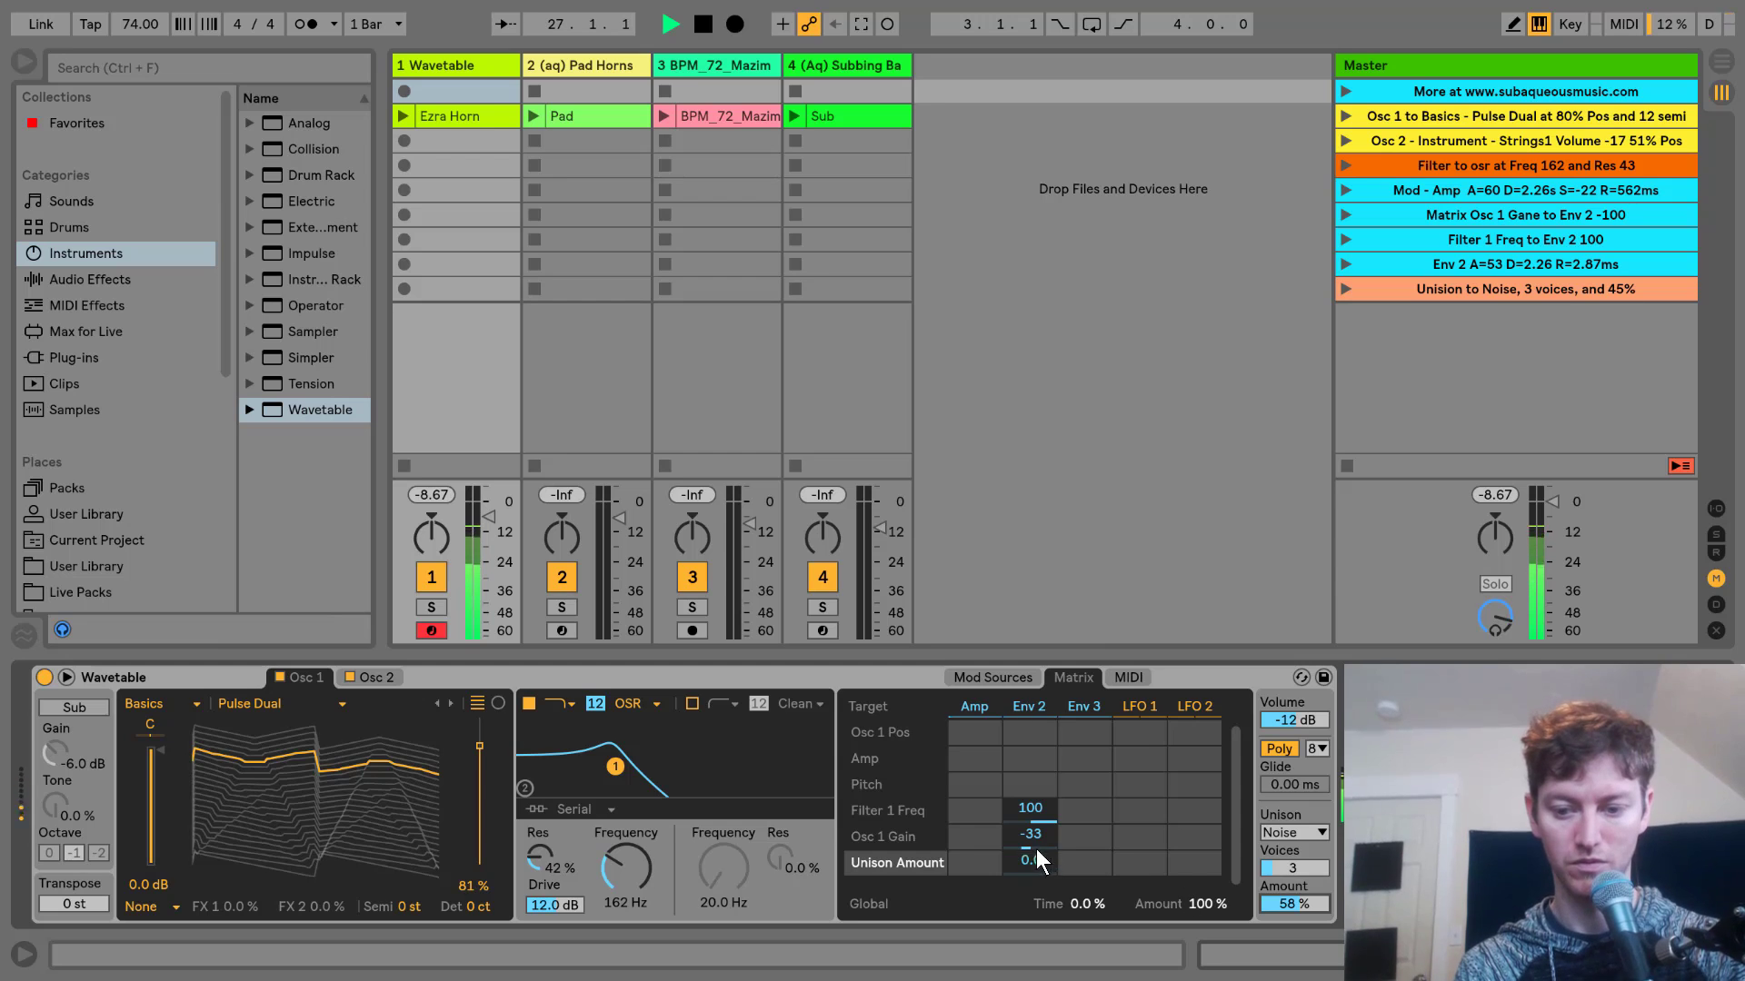
{"action": "left_click_drag", "start_coordinate": [1037, 846], "coordinate": [1037, 910]}
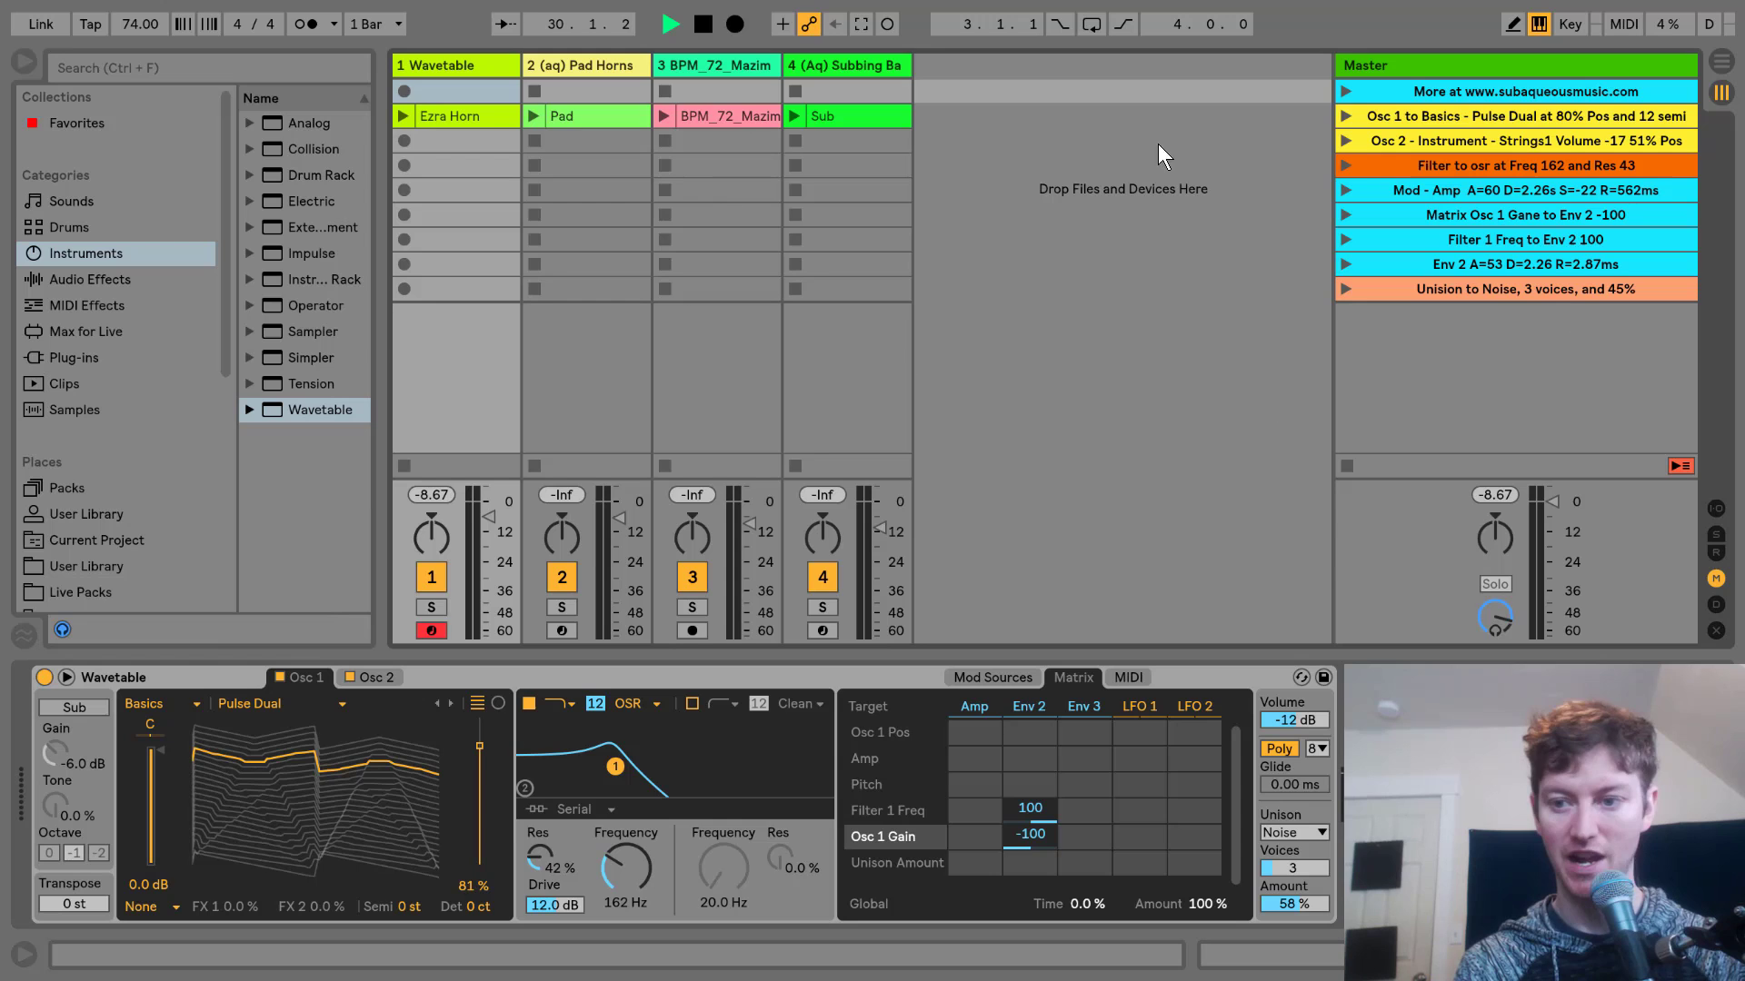
{"action": "left_click", "coordinate": [1342, 115]}
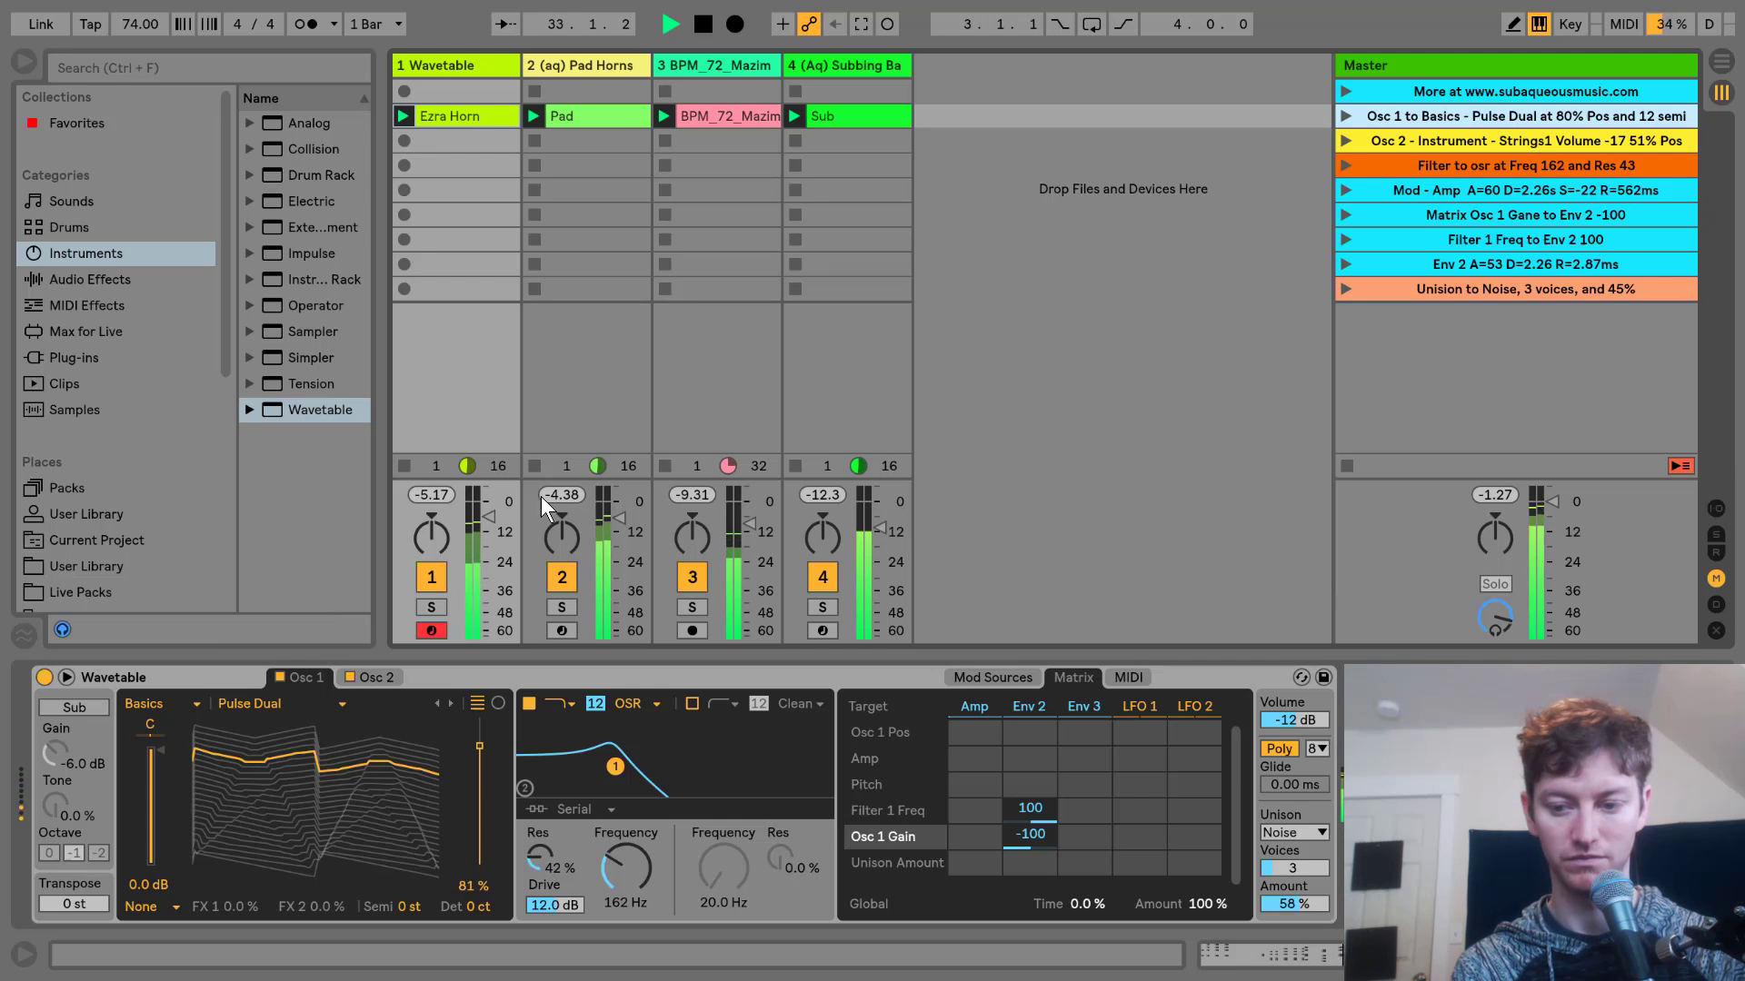
{"action": "key", "text": "space"}
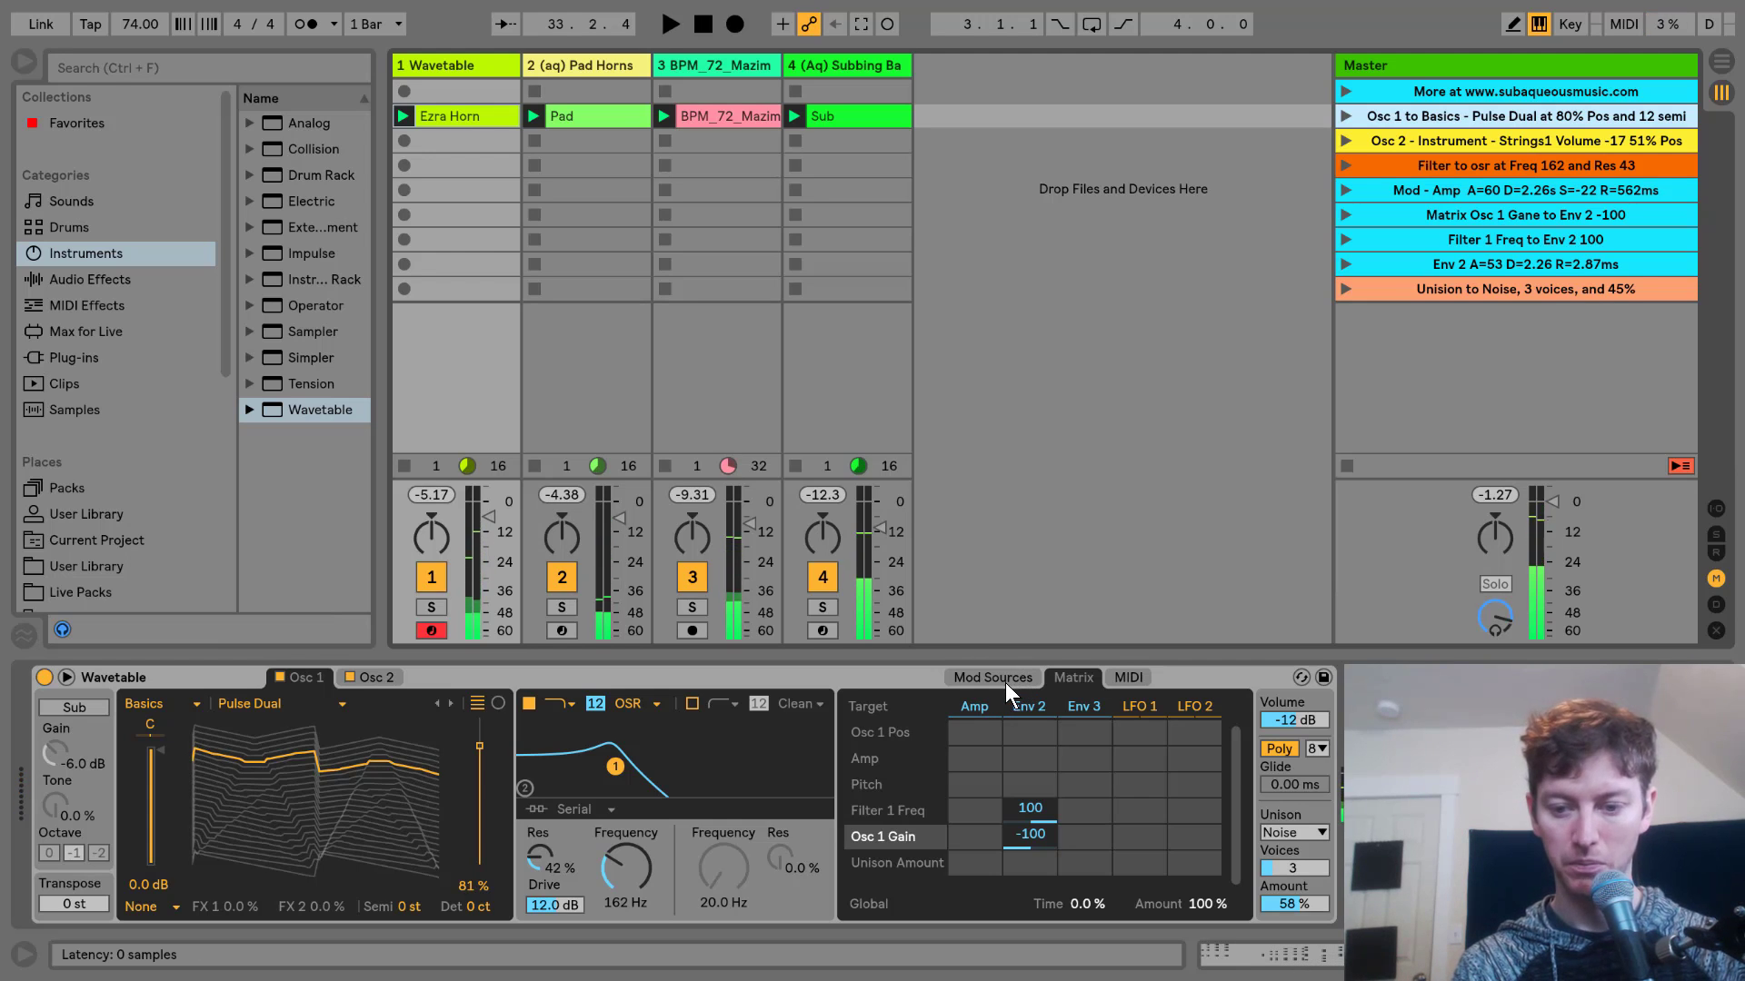
- Stretch the amp envelope decay to 29.4 ms and play the horn to hear it
{"action": "left_click", "coordinate": [996, 677]}
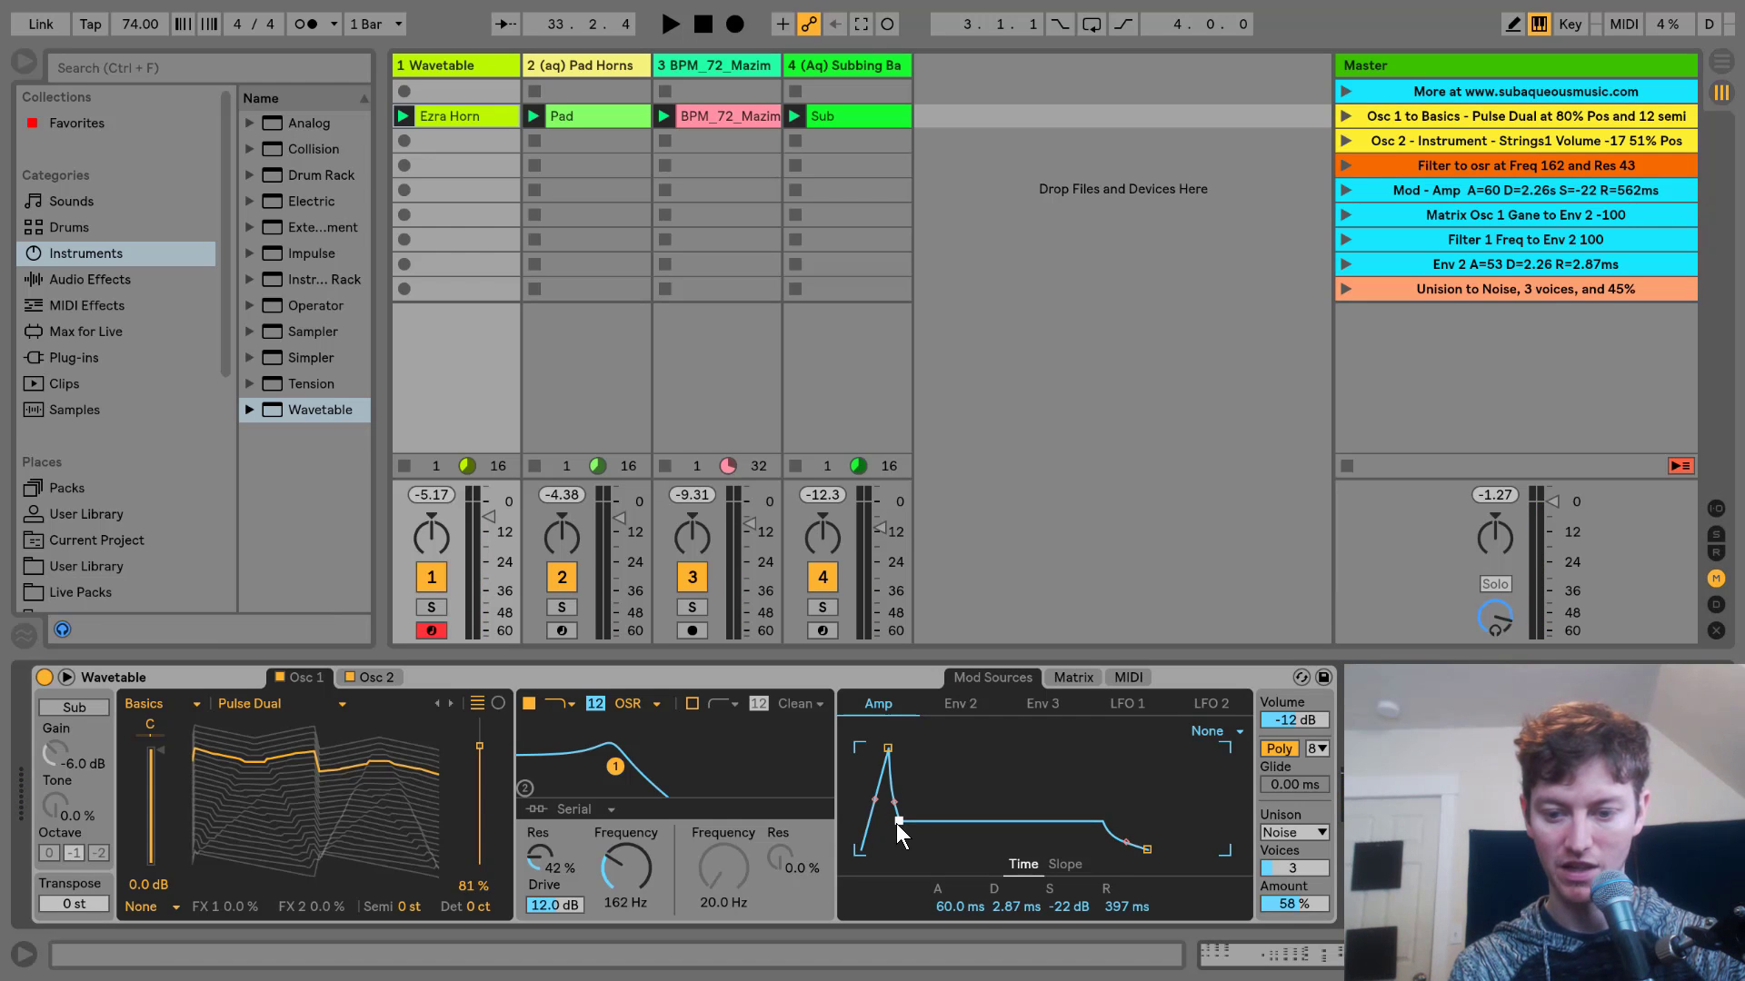
{"action": "mouse_move", "coordinate": [896, 823]}
{"action": "left_mouse_down"}
{"action": "mouse_move", "coordinate": [932, 822]}
{"action": "mouse_move", "coordinate": [912, 822]}
{"action": "left_mouse_up"}
{"action": "key", "text": "space"}
{"action": "key", "text": "space"}
{"action": "key", "text": "space"}
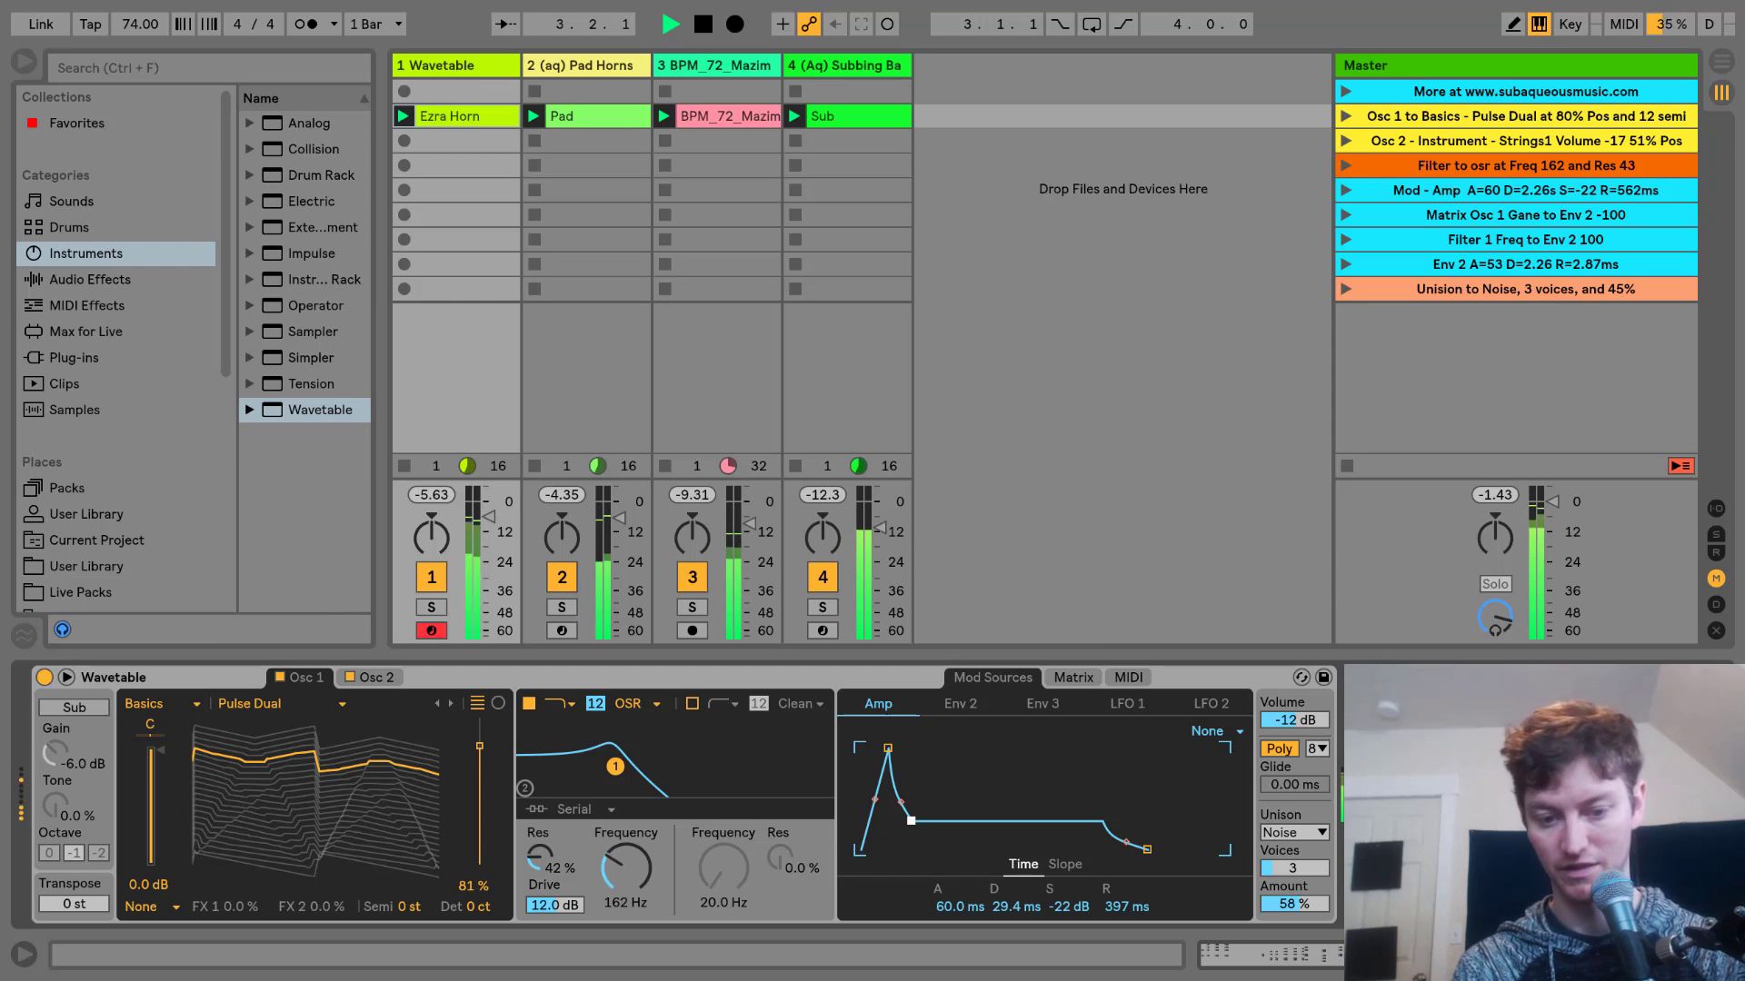
- Stop playback and drop a Reverb from Audio Effects after the Wavetable synth
{"action": "key", "text": "space"}
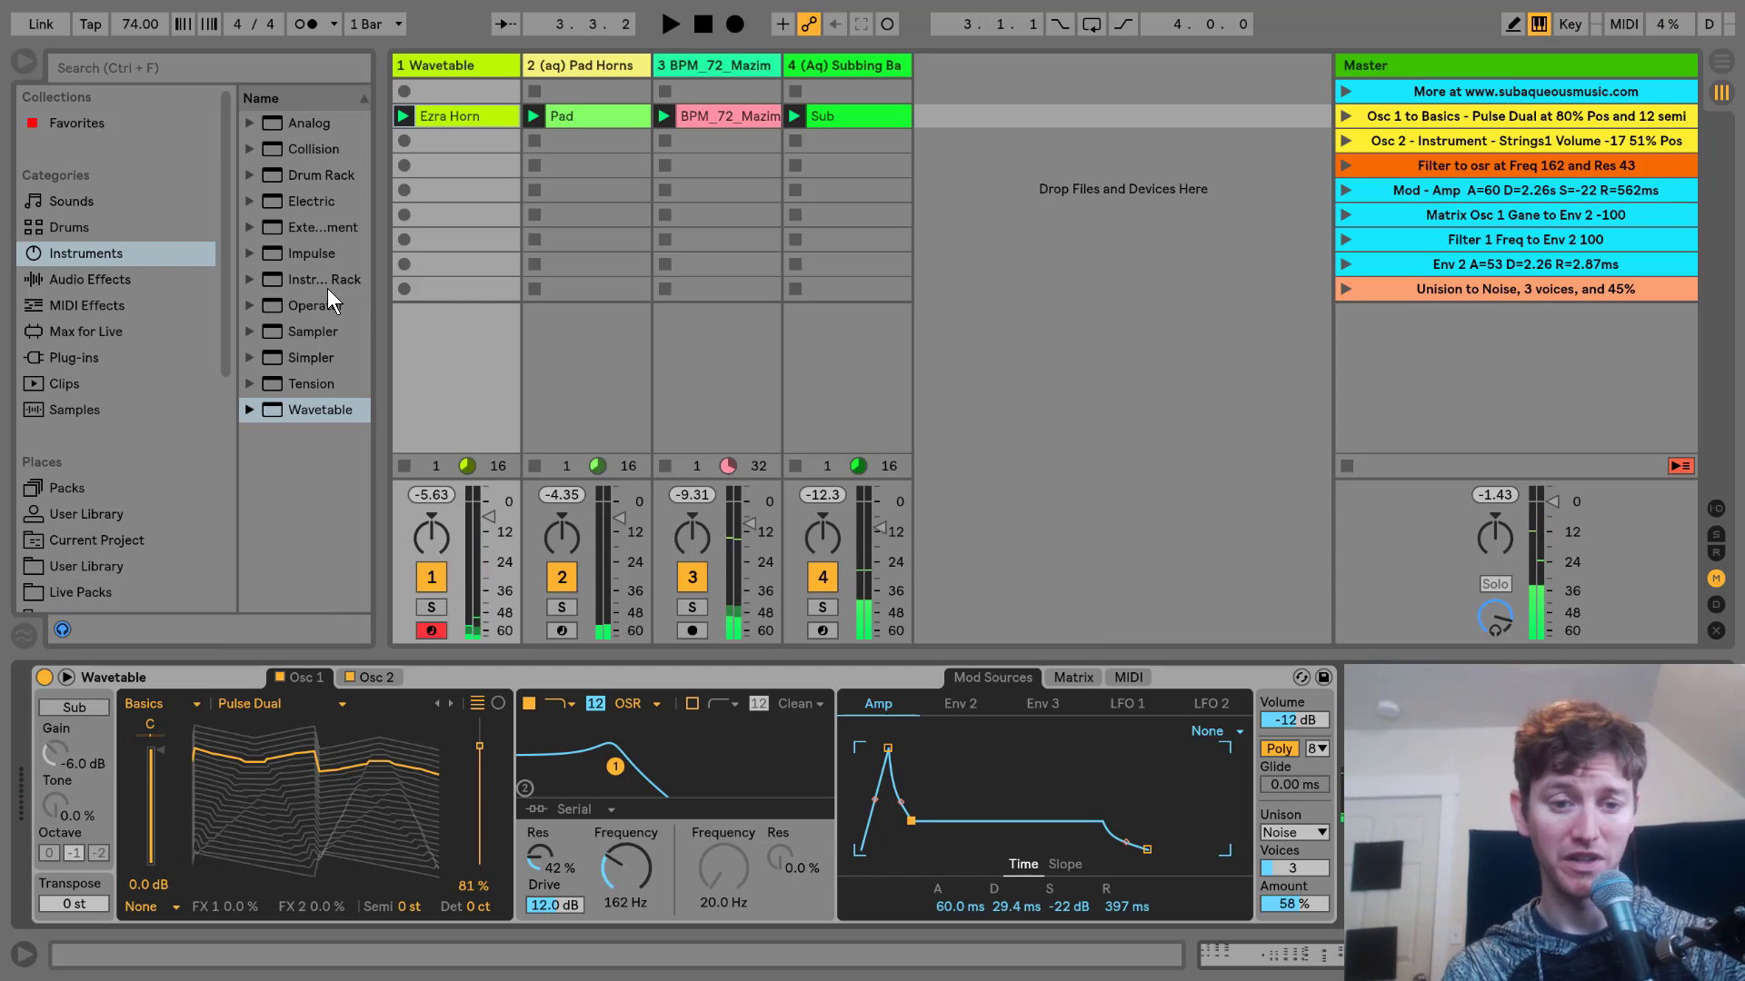
{"action": "scroll", "coordinate": [136, 296], "scroll_direction": "down", "scroll_amount": 5}
{"action": "scroll", "coordinate": [136, 295], "scroll_direction": "up", "scroll_amount": 5}
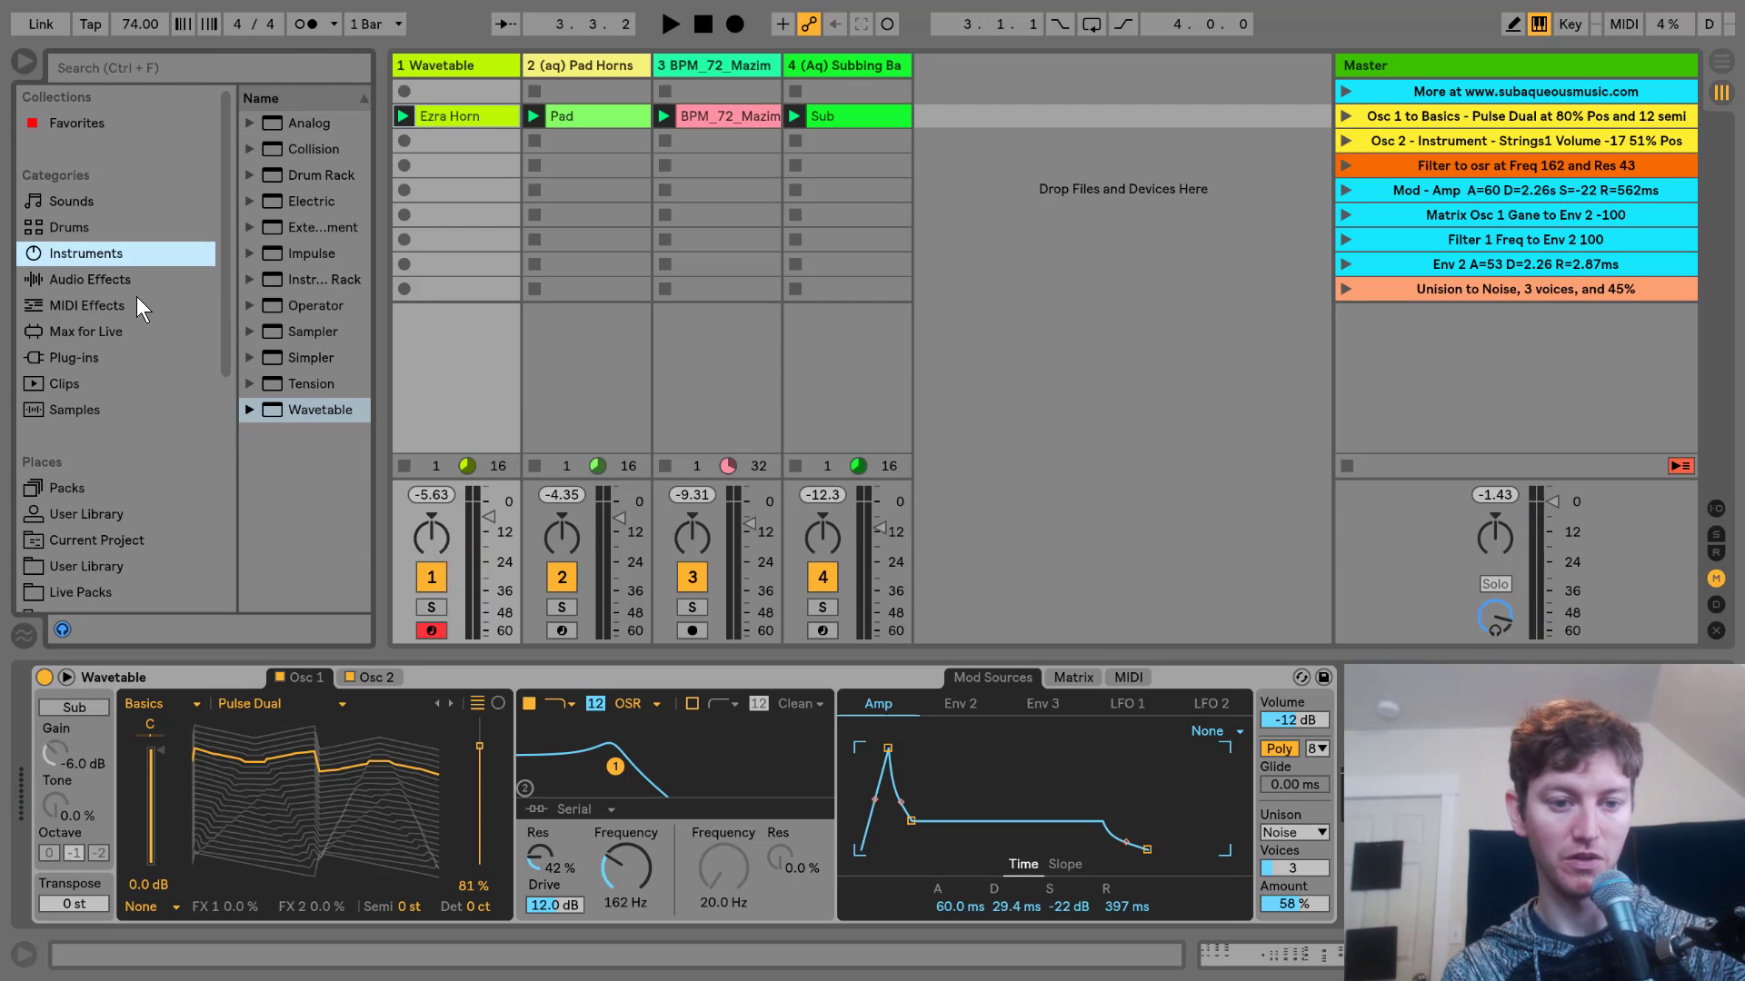
{"action": "left_click", "coordinate": [115, 285]}
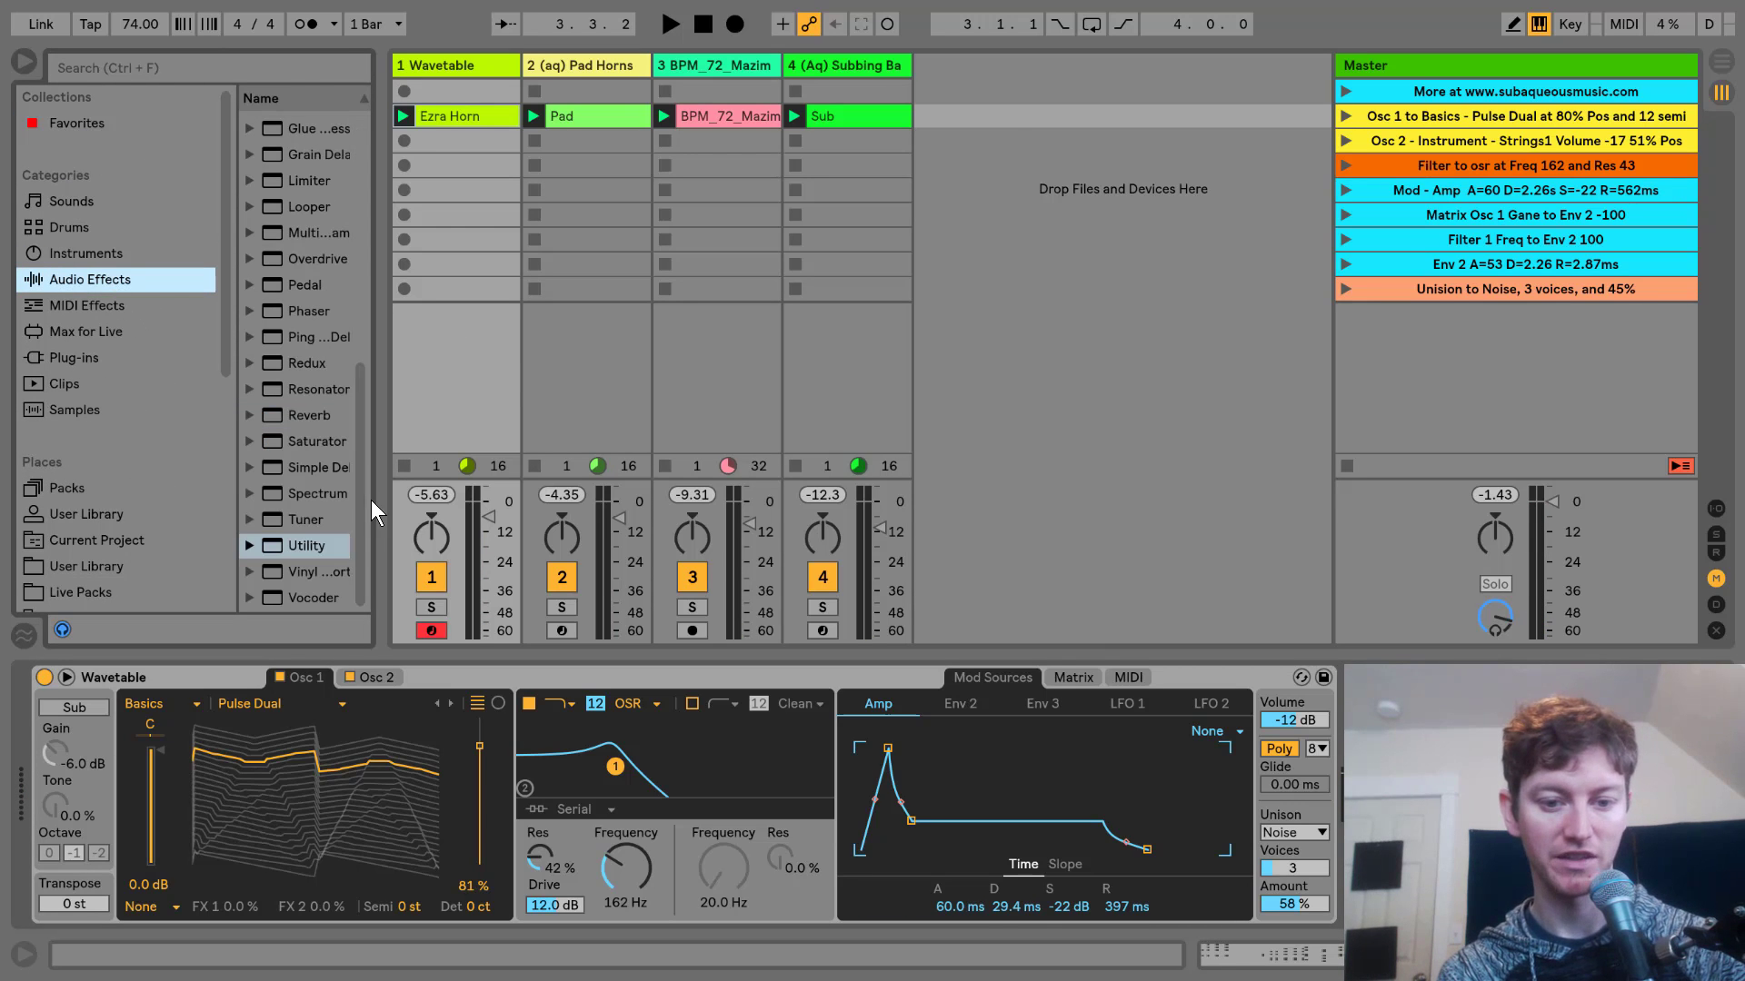
{"action": "left_click_drag", "start_coordinate": [371, 500], "coordinate": [650, 499]}
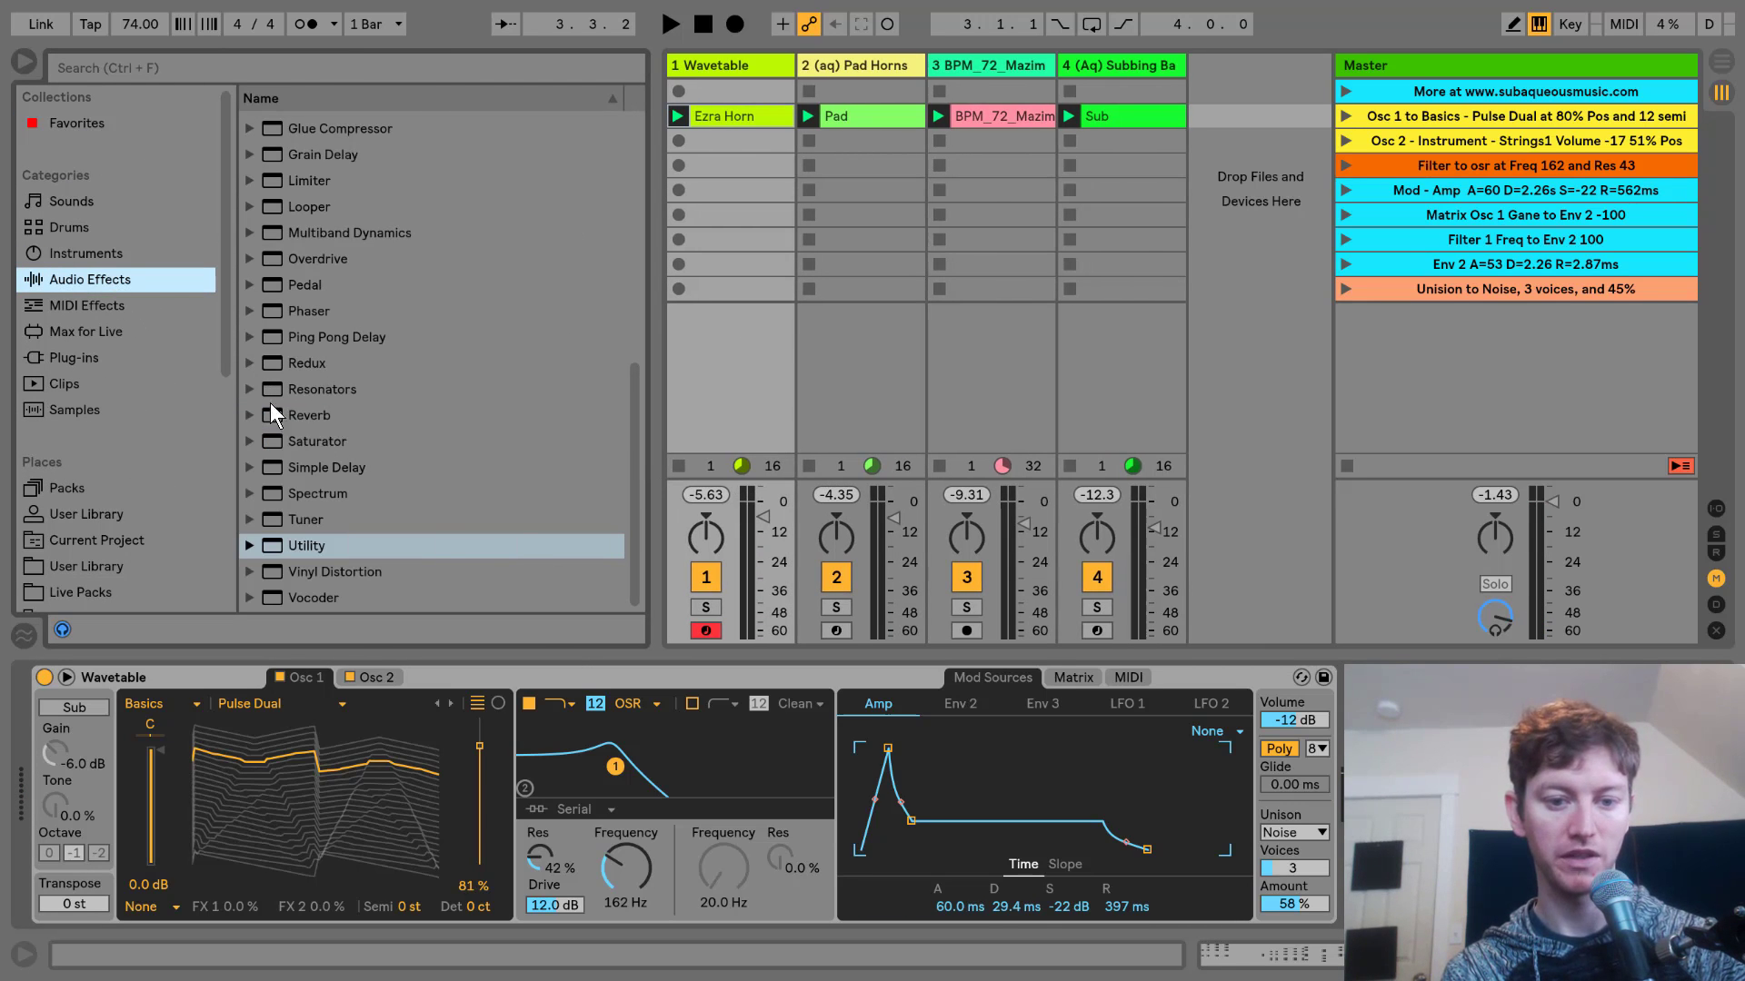
{"action": "left_click_drag", "start_coordinate": [310, 416], "coordinate": [1668, 884]}
- Set Reverb decay to 2.01 s, size 40.55, High quality and 50% dry/wet
{"action": "left_click_drag", "start_coordinate": [1410, 887], "coordinate": [1409, 859]}
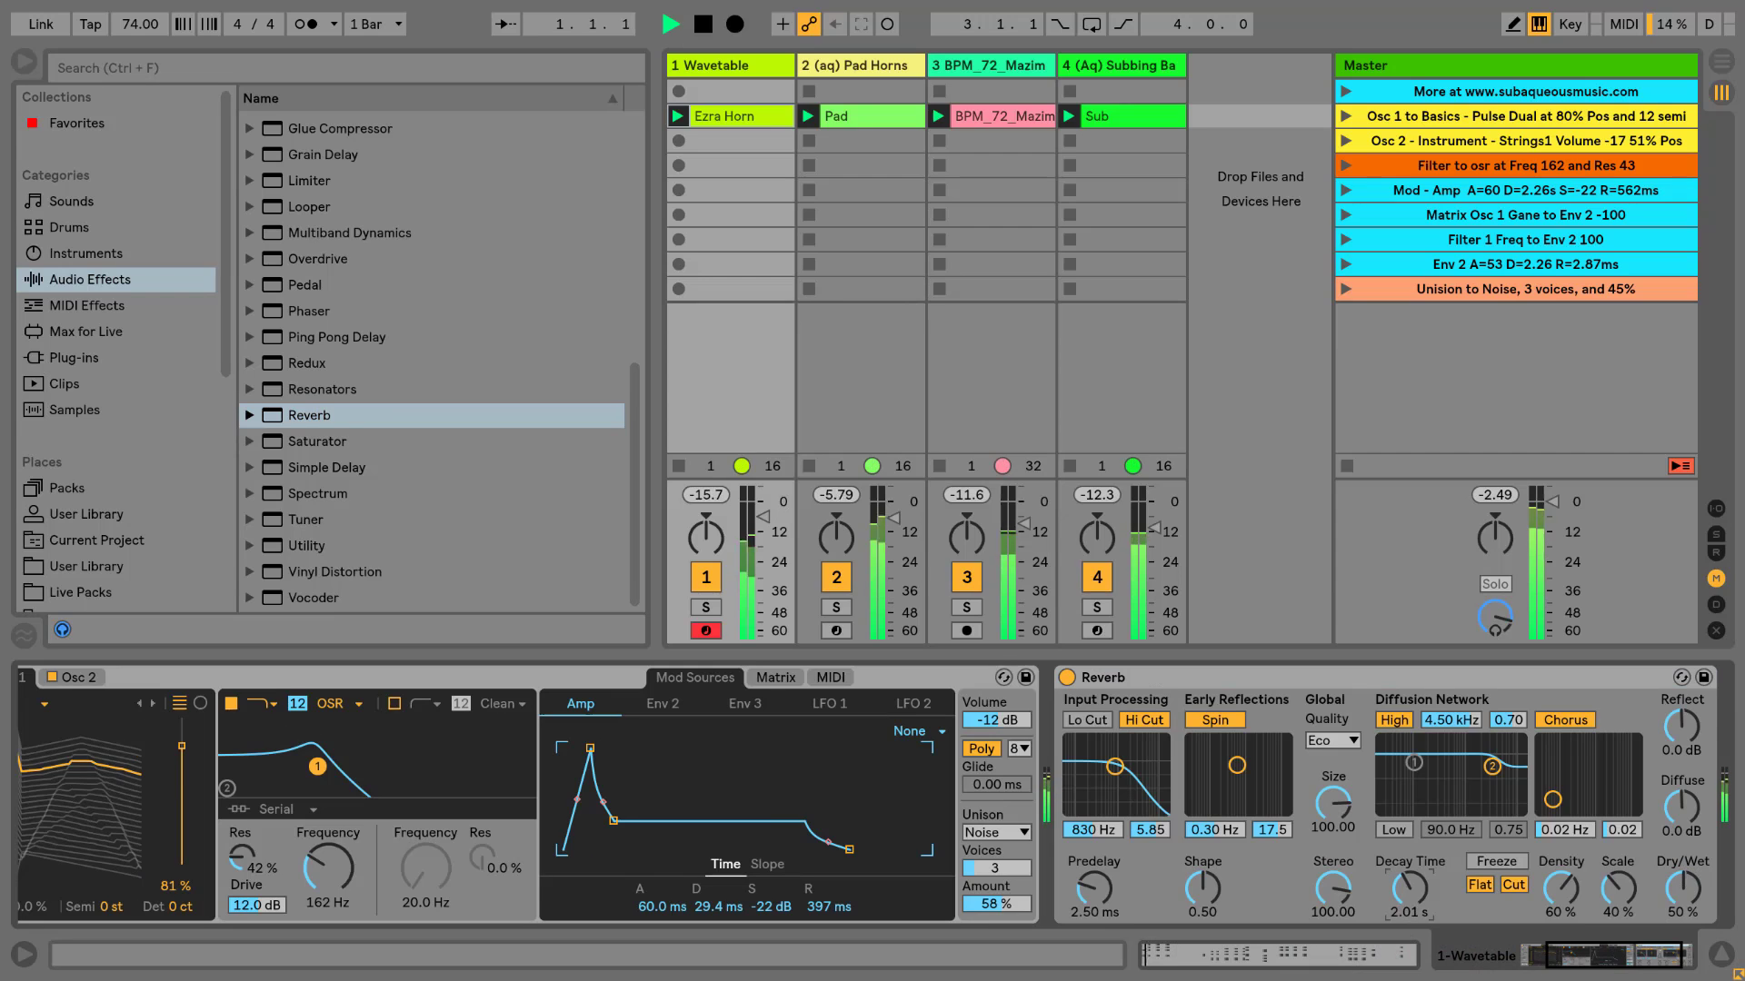
{"action": "left_click_drag", "start_coordinate": [1349, 800], "coordinate": [1349, 863]}
{"action": "left_click", "coordinate": [1340, 738]}
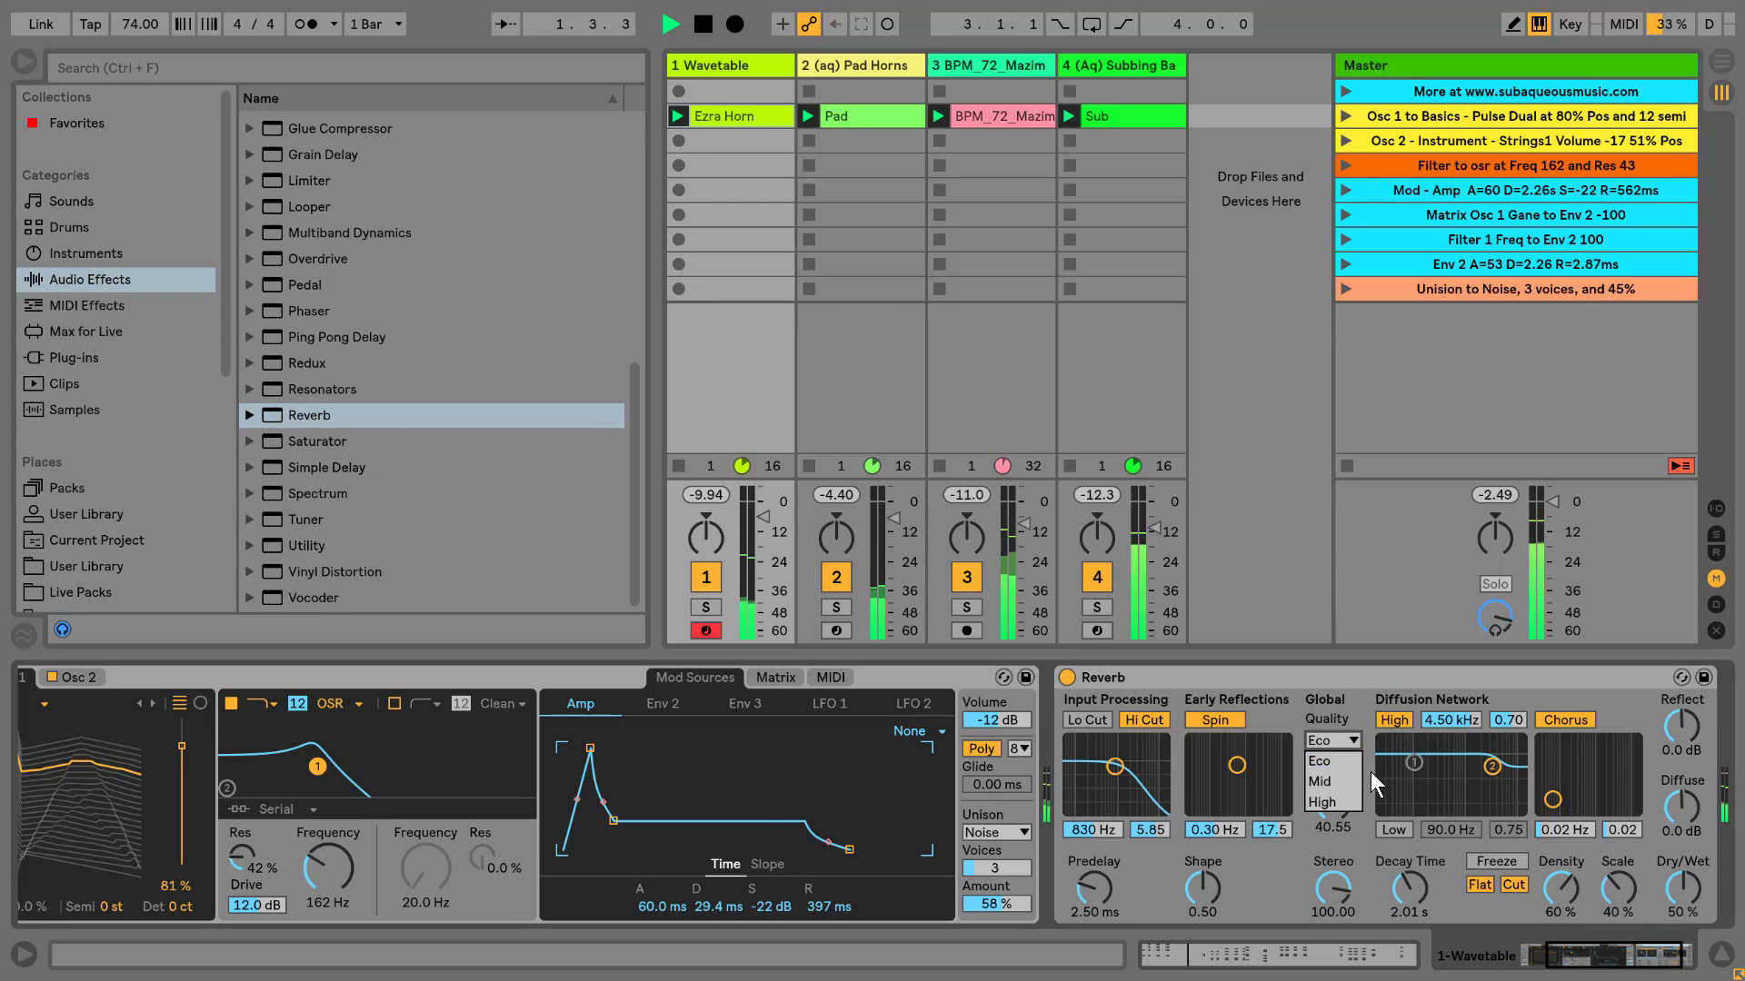
{"action": "left_click", "coordinate": [1335, 801]}
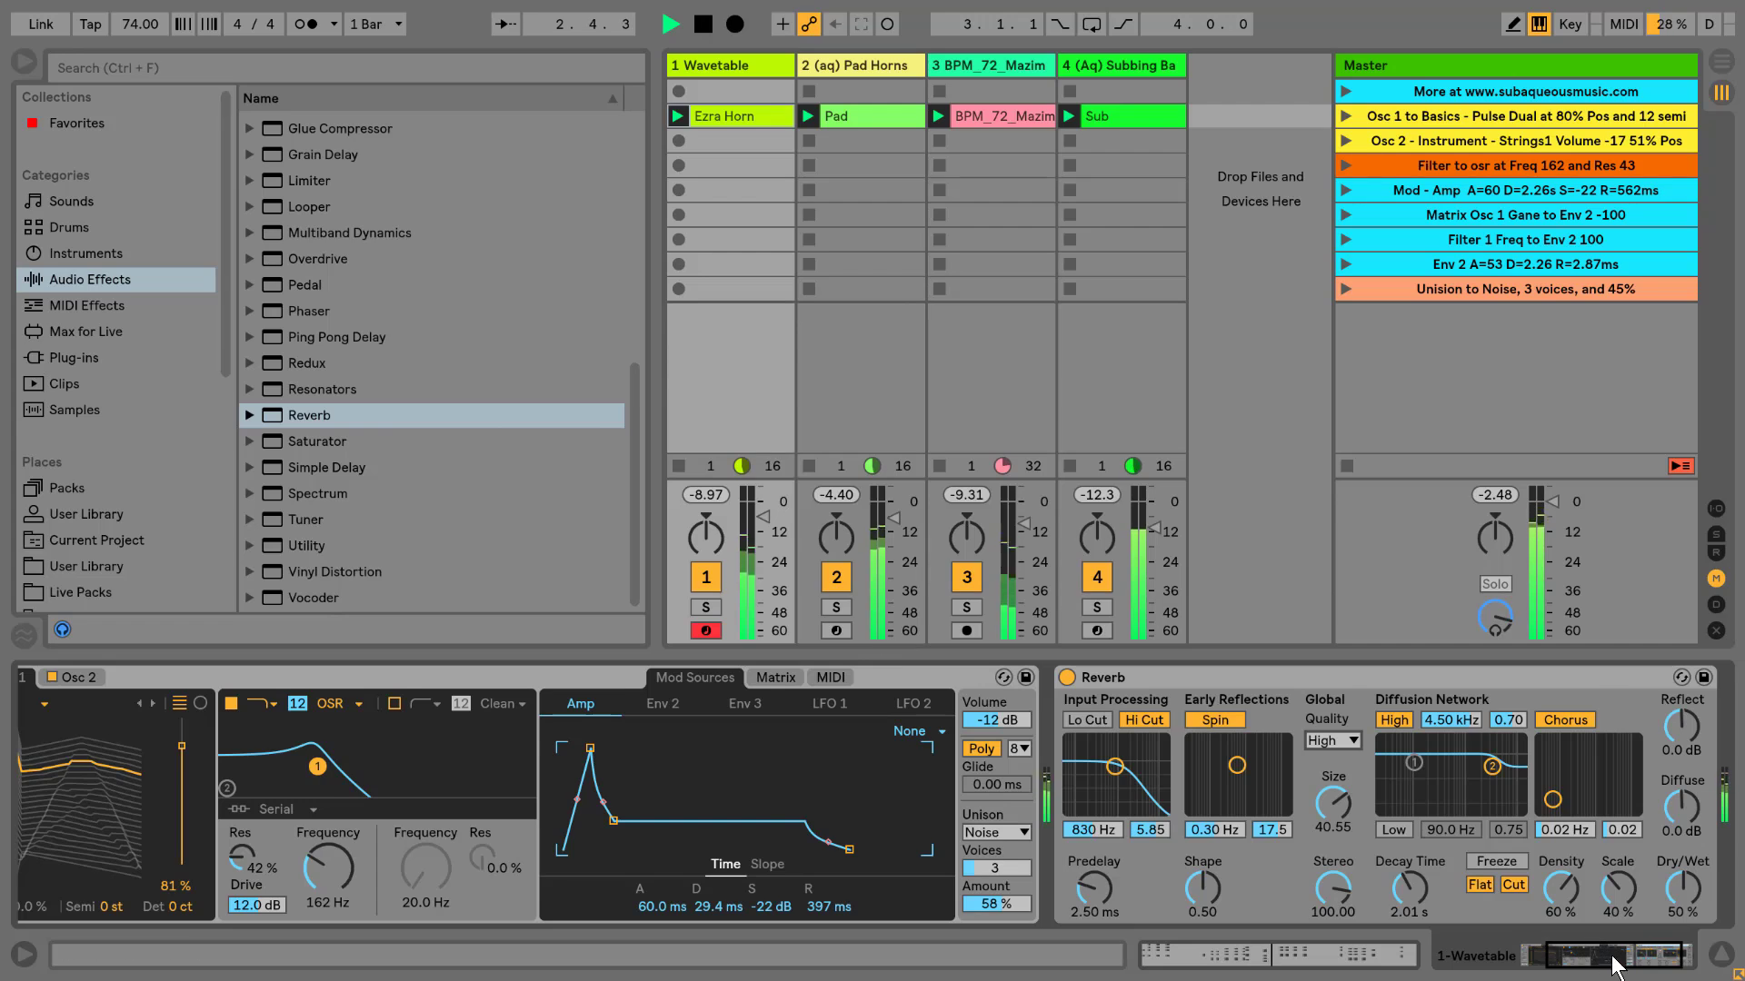
{"action": "left_click_drag", "start_coordinate": [1614, 956], "coordinate": [1673, 956]}
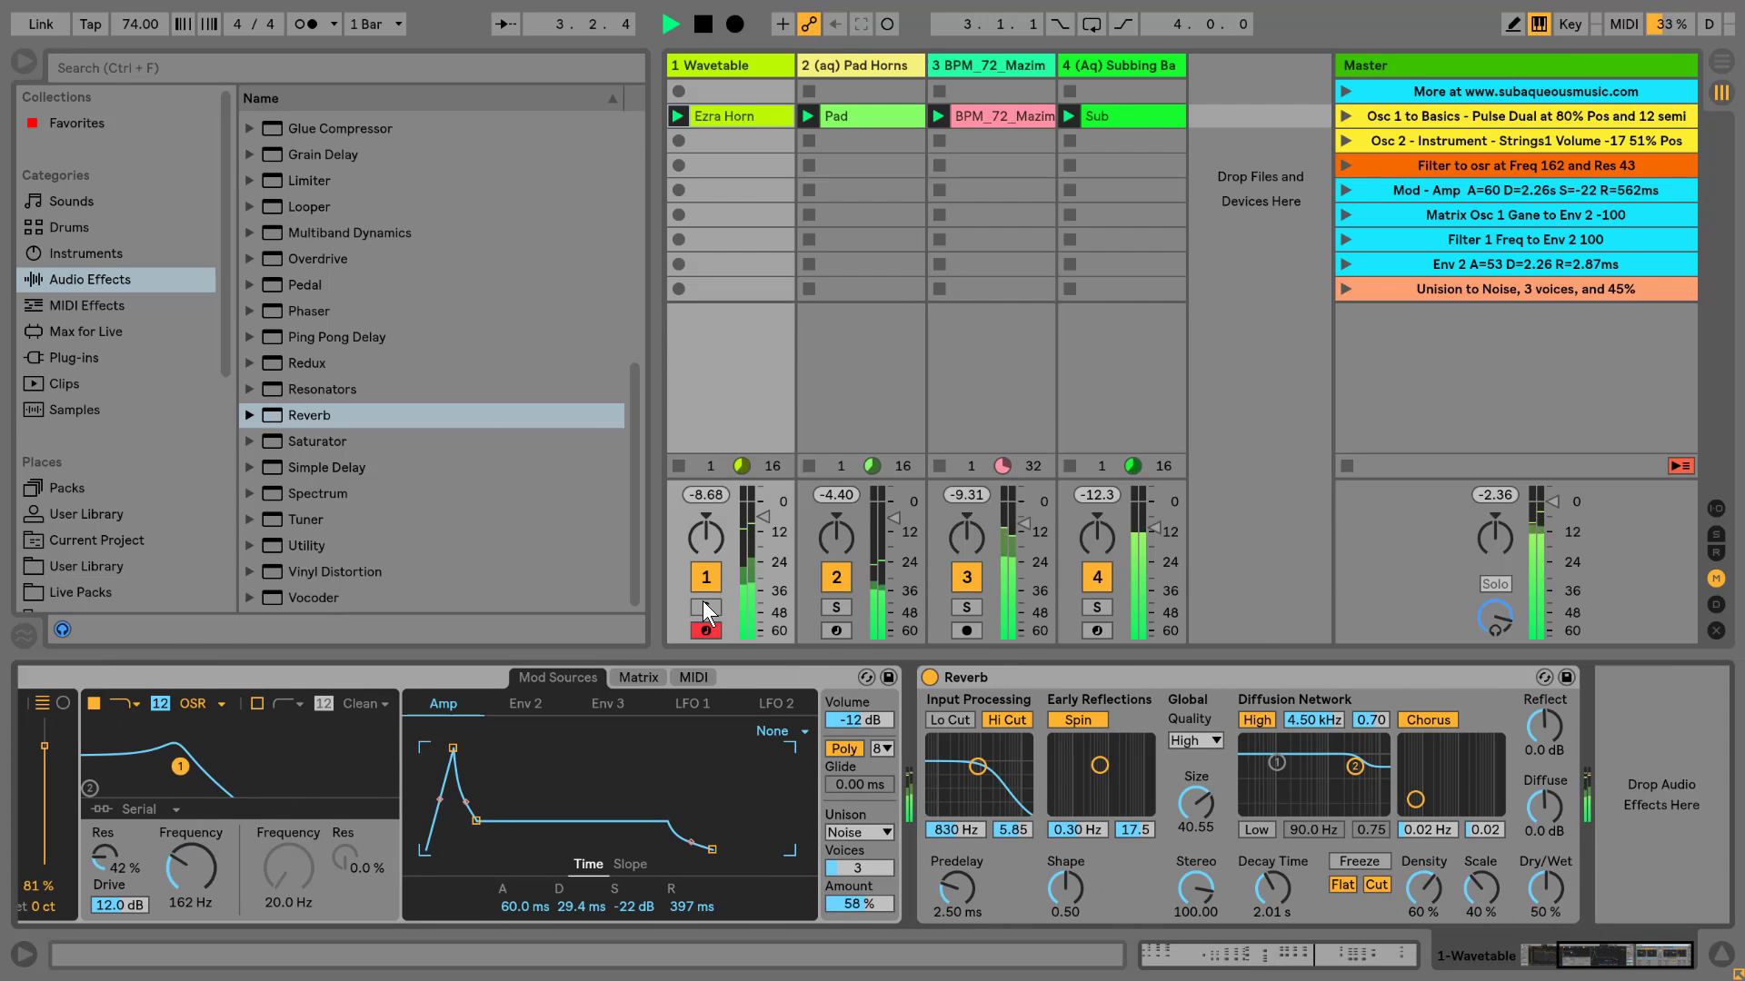